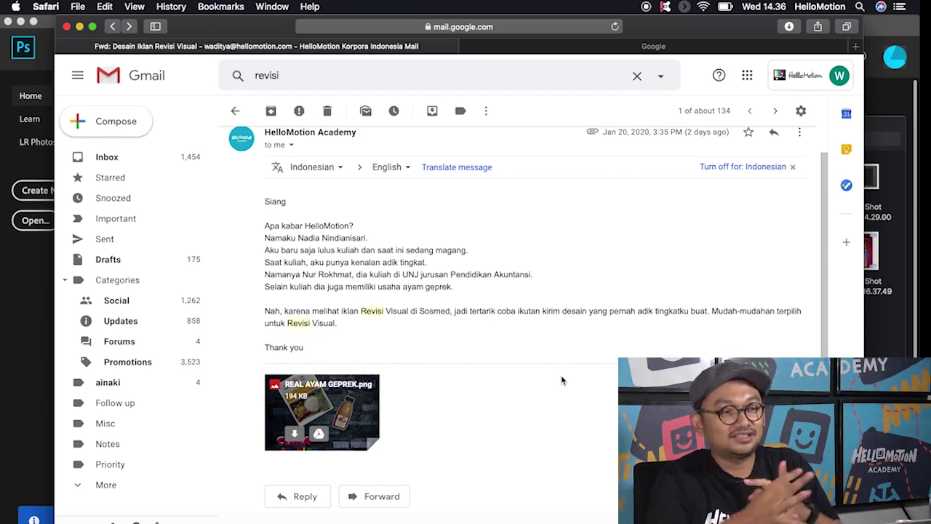
Open the REAL AYAM GEPREK.png attachment and, in Photoshop, brush red circles around the poster's PAKET RAMADHAN title and the food box and bottle
click(350, 413)
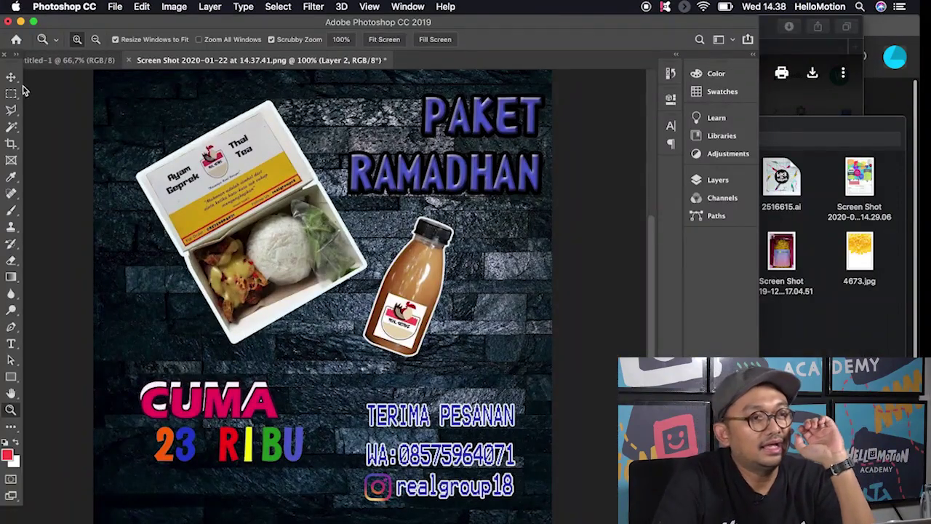
click(17, 79)
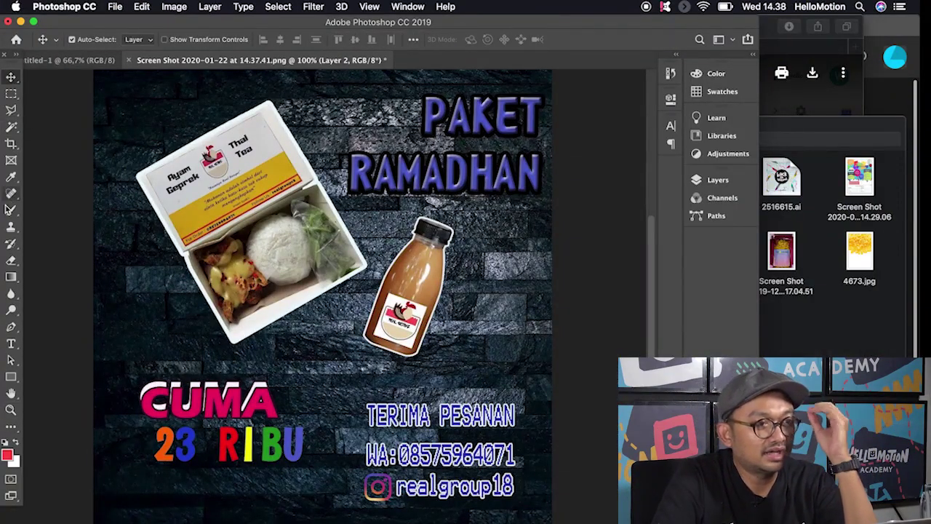
click(11, 212)
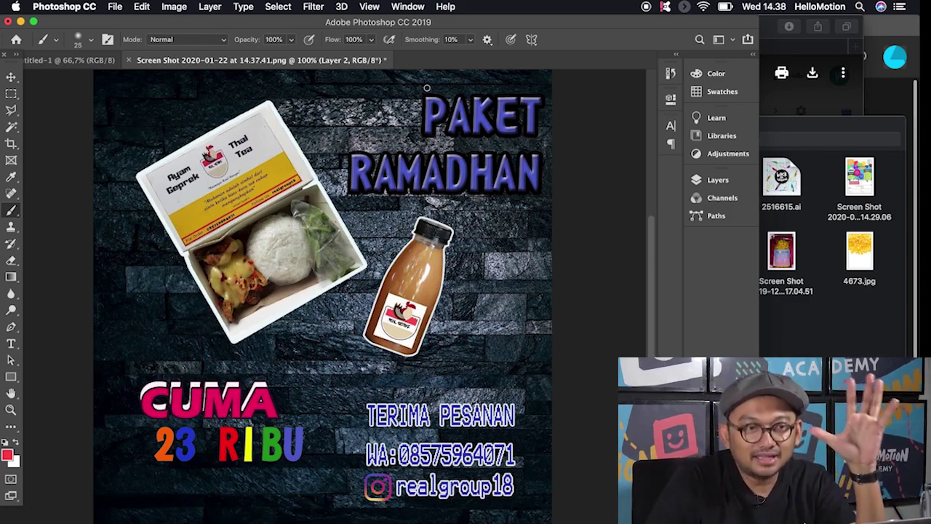
mouse_move(415, 86)
mouse_down()
mouse_move(386, 91)
mouse_move(330, 135)
mouse_move(326, 169)
mouse_move(427, 211)
mouse_move(536, 209)
mouse_move(562, 155)
mouse_move(515, 94)
mouse_move(438, 80)
mouse_move(359, 109)
mouse_up()
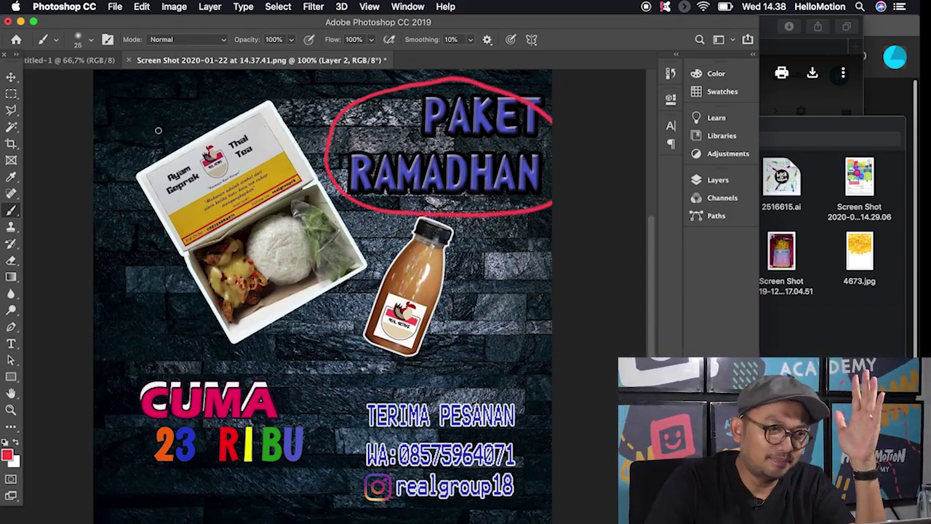
mouse_move(120, 190)
mouse_down()
mouse_move(266, 352)
mouse_move(437, 361)
mouse_move(520, 288)
mouse_move(465, 221)
mouse_move(371, 211)
mouse_move(326, 145)
mouse_move(258, 92)
mouse_move(146, 136)
mouse_up()
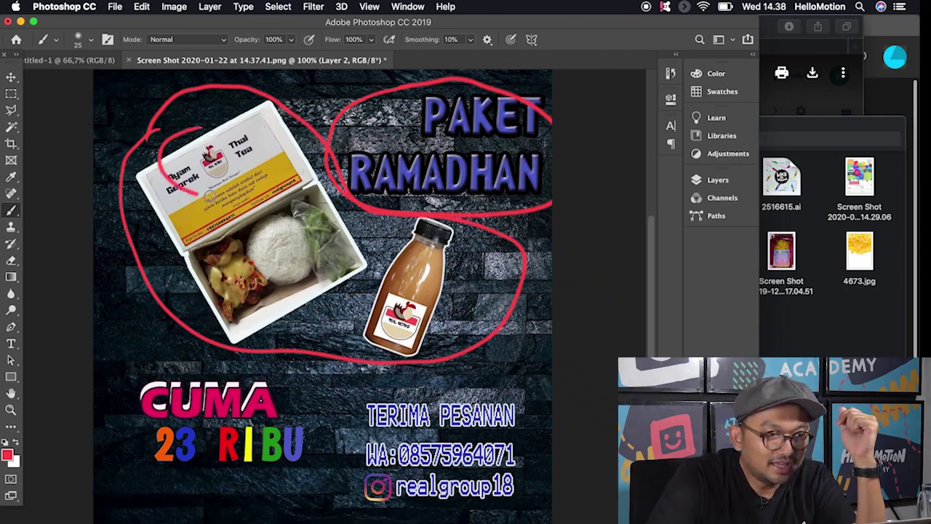
key(super+z)
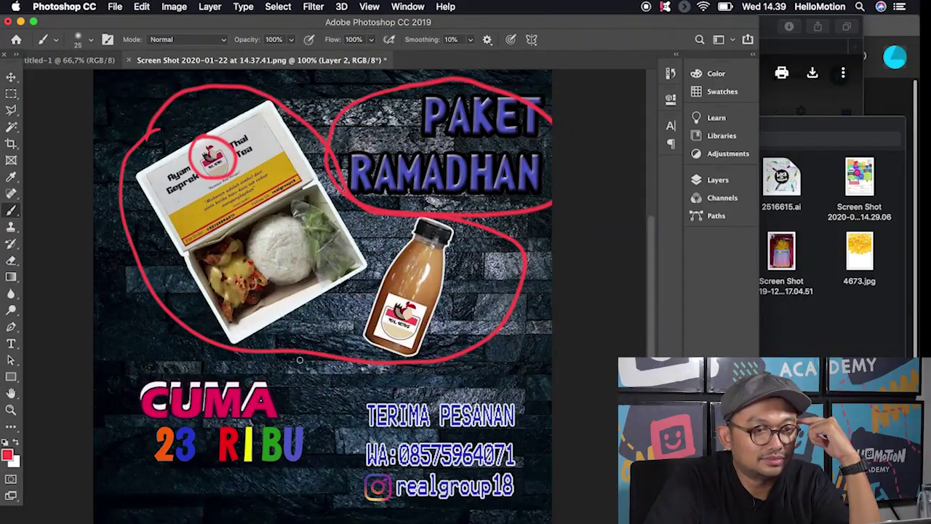
Brush red circles around the CUMA 23 RIBU text and the ordering contact block, marking them with circled numbers 2 and 3
drag(149, 347, 135, 430)
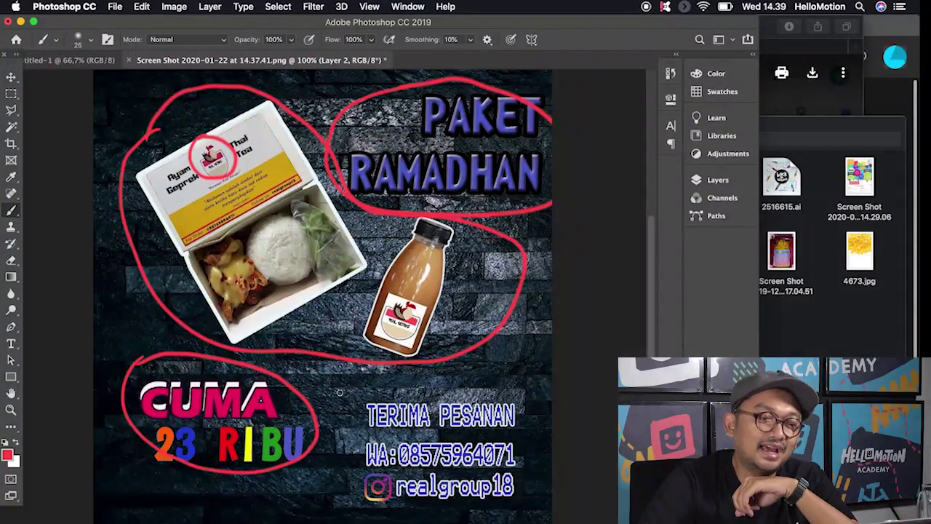
drag(350, 386, 332, 482)
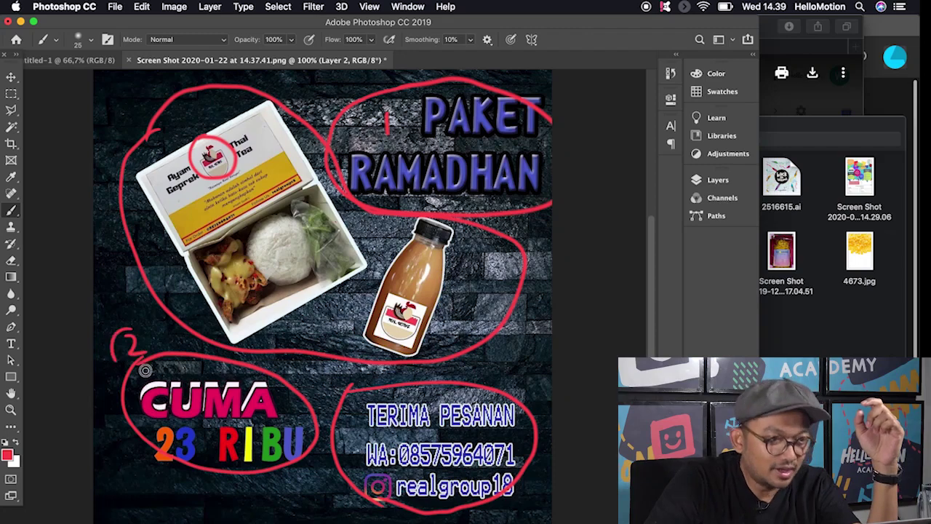
drag(124, 369, 128, 326)
drag(346, 441, 334, 404)
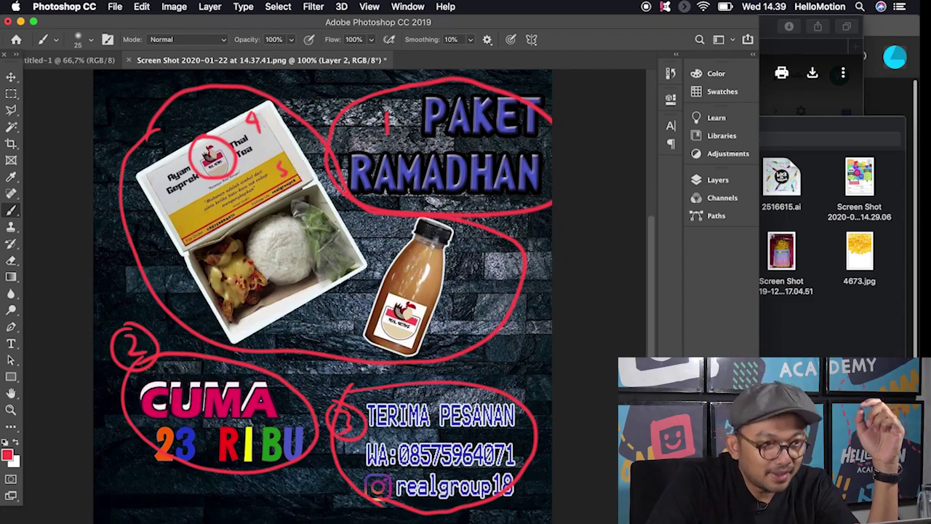
Examine the small label text on the food box lid up close and return the poster to 100% view
key(z)
drag(177, 168, 238, 181)
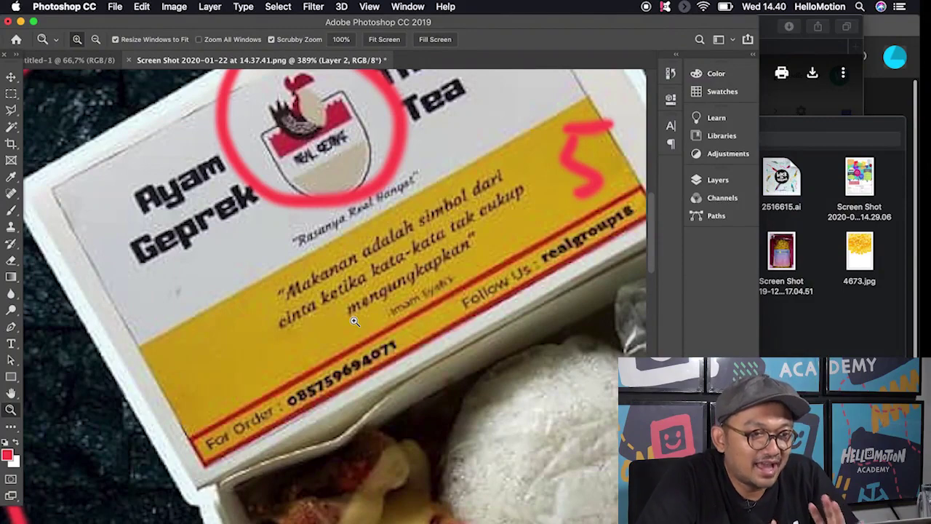
key(h)
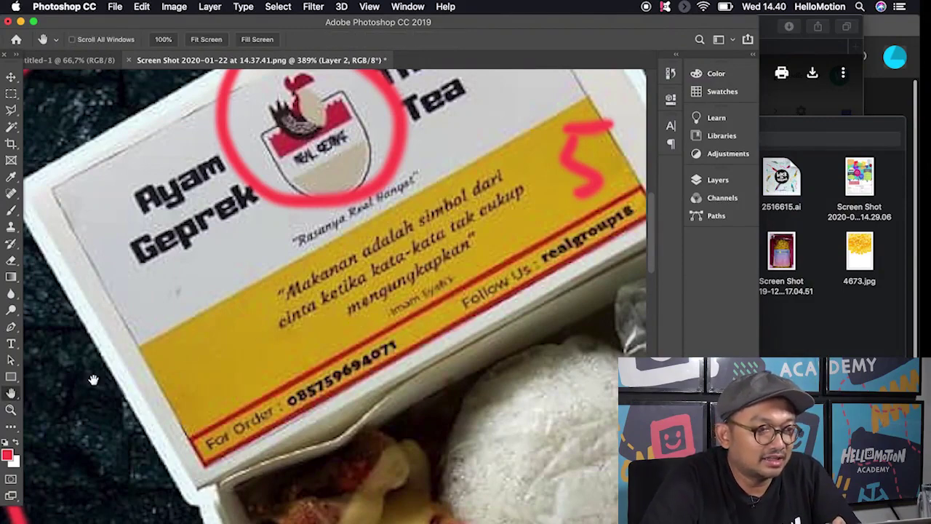
double_click(10, 412)
click(11, 394)
drag(492, 366, 393, 227)
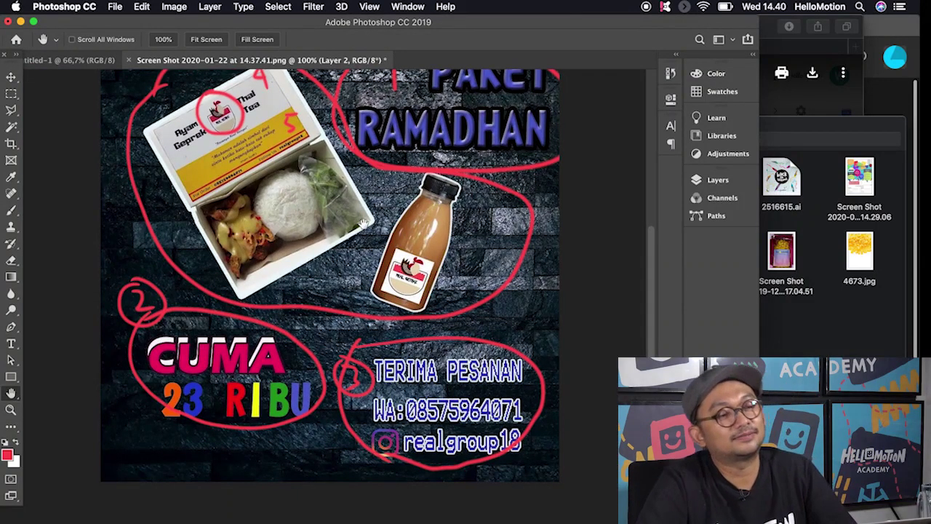
Switch to Safari, open Instagram and go to the realgroup18 profile
click(126, 521)
key(super+t)
click(545, 26)
click(474, 79)
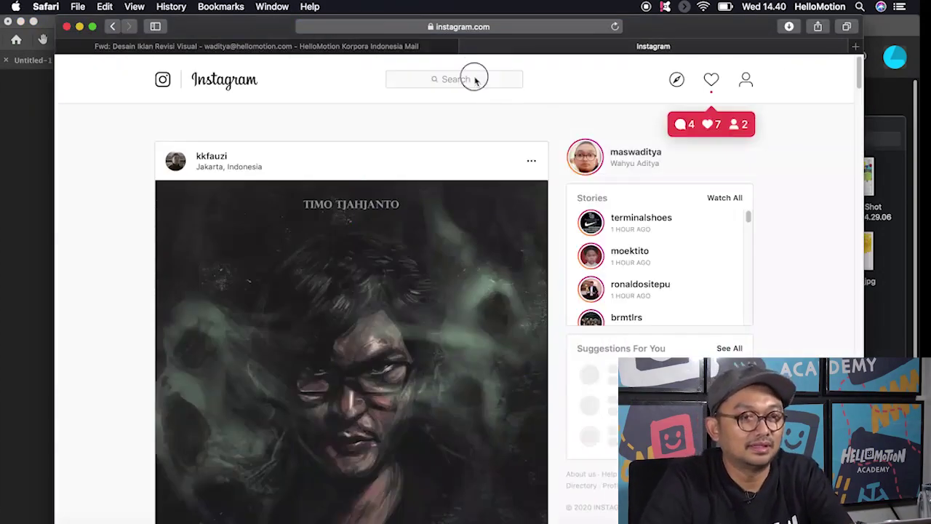
click(475, 80)
text(realgroup18)
click(437, 117)
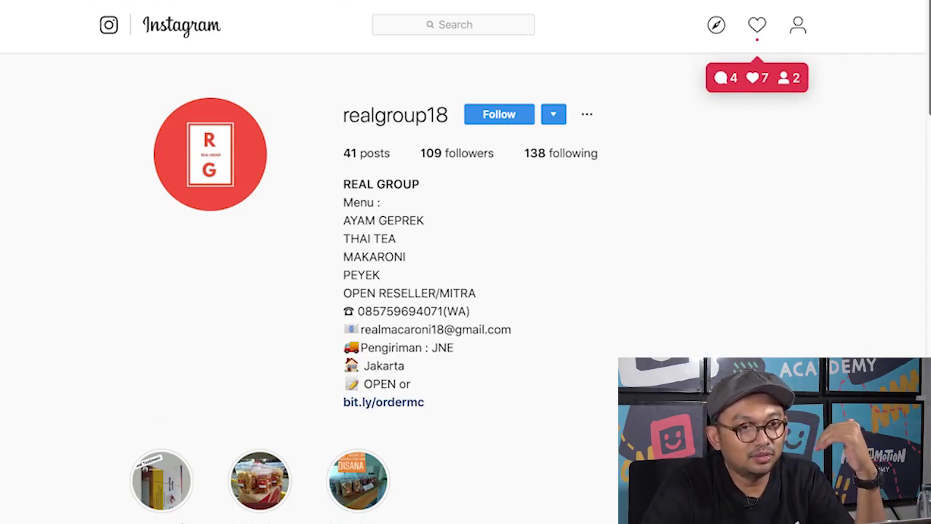
Browse the realgroup18 posts and look at the original Paket Ramadhan post with its caption
drag(927, 96, 924, 127)
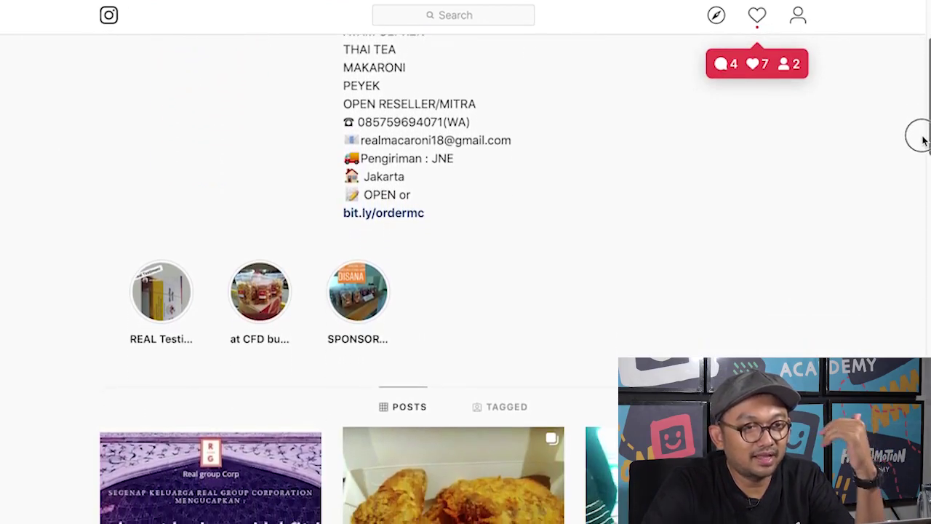
scroll(918, 146, down, 3)
scroll(914, 171, down, 3)
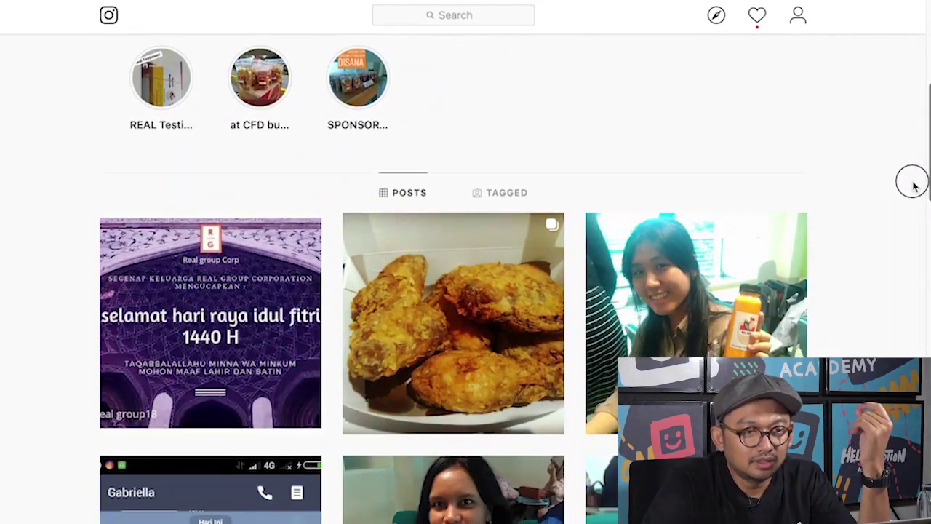
scroll(910, 189, down, 5)
scroll(906, 243, down, 5)
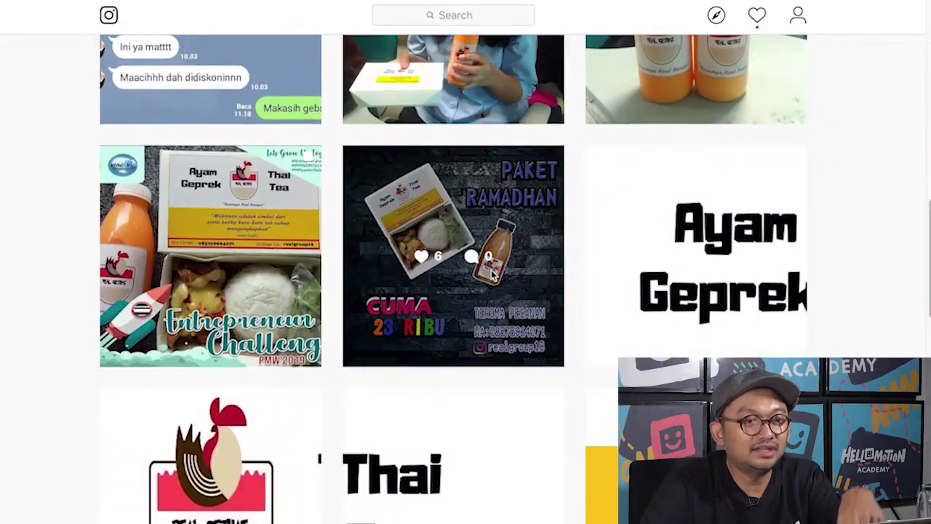
click(518, 277)
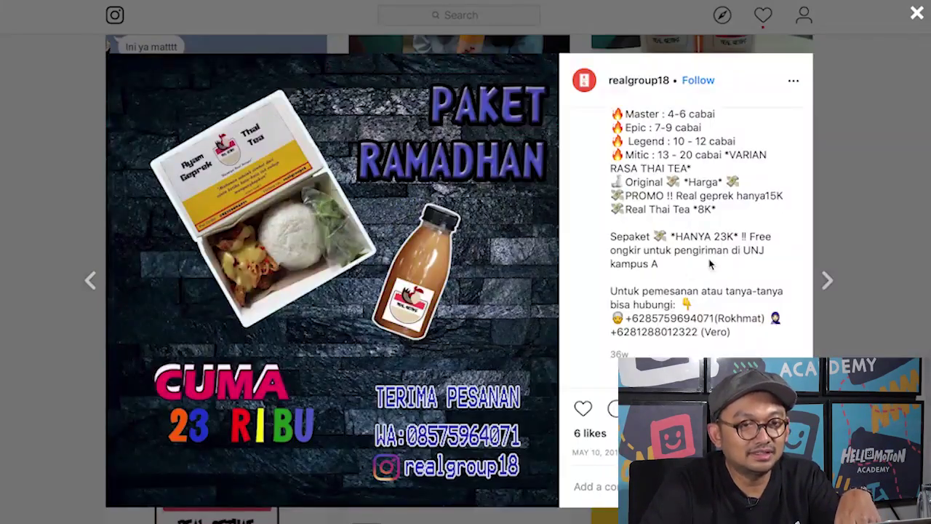
click(870, 131)
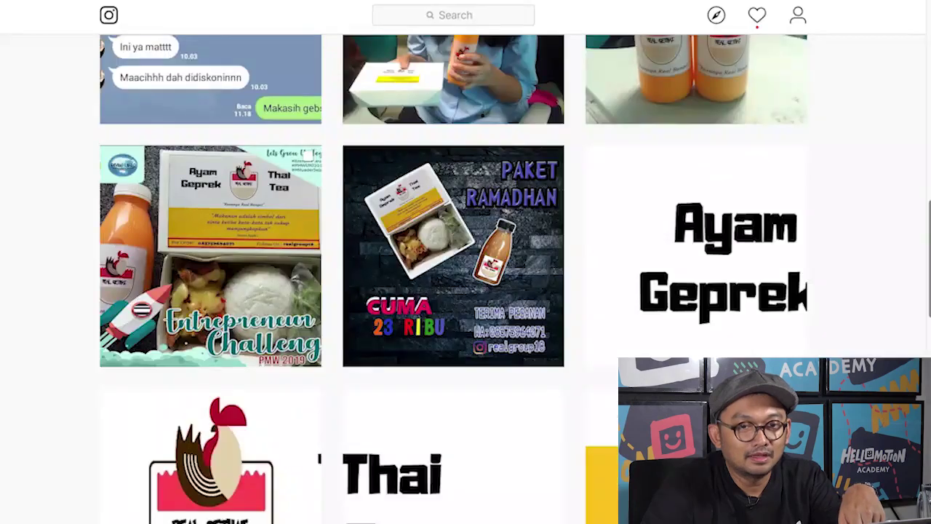
Capture a screenshot of the Real Gethai rooster logo from its Instagram post and close the post
drag(926, 237, 926, 272)
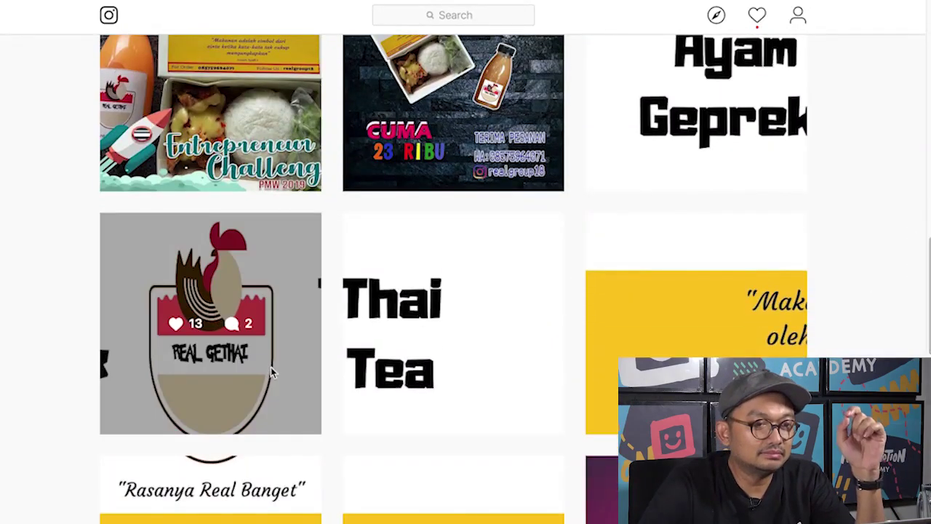
click(270, 371)
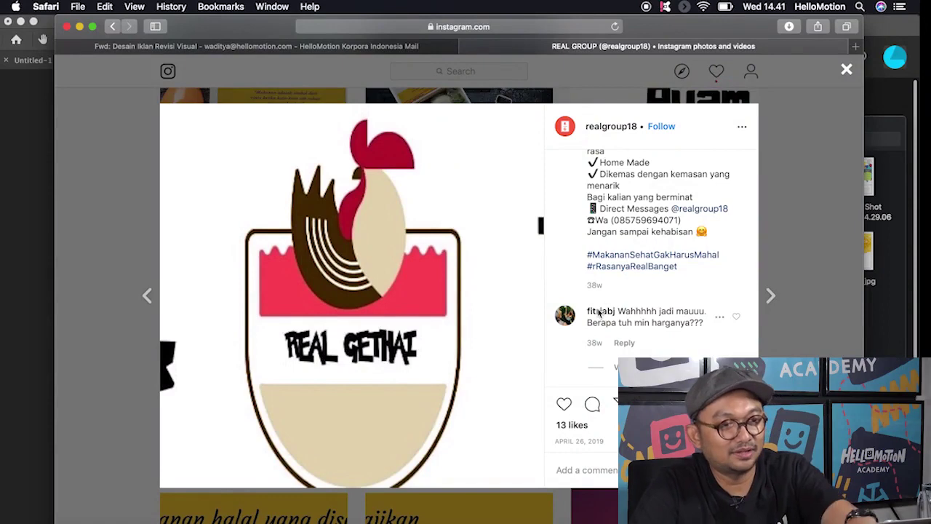
key(super+shift+4)
drag(193, 106, 516, 484)
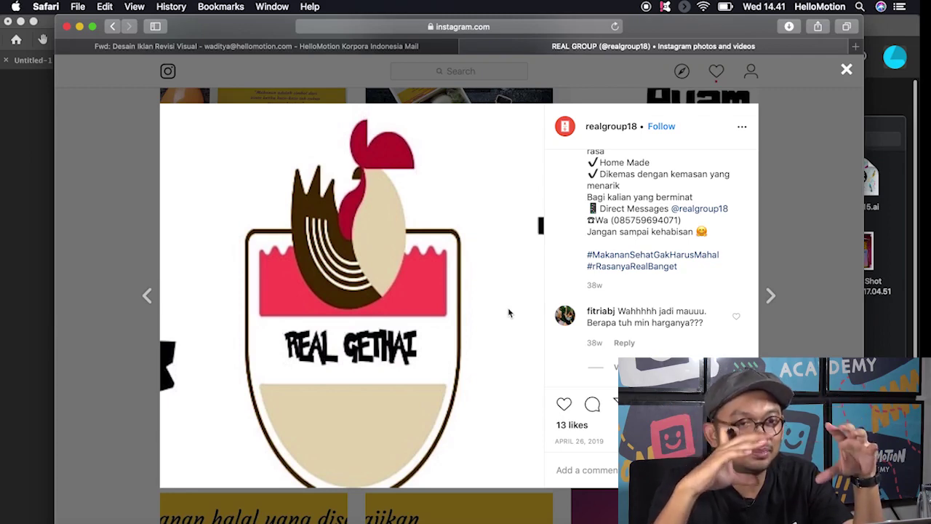
click(804, 354)
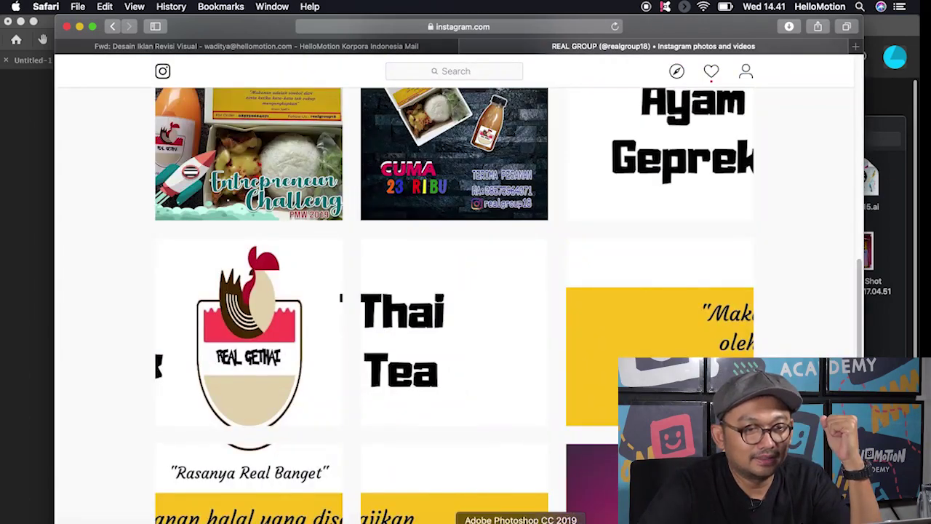
Switch to Photoshop and brush one large red loop around the whole poster layout
click(521, 522)
drag(374, 232, 384, 277)
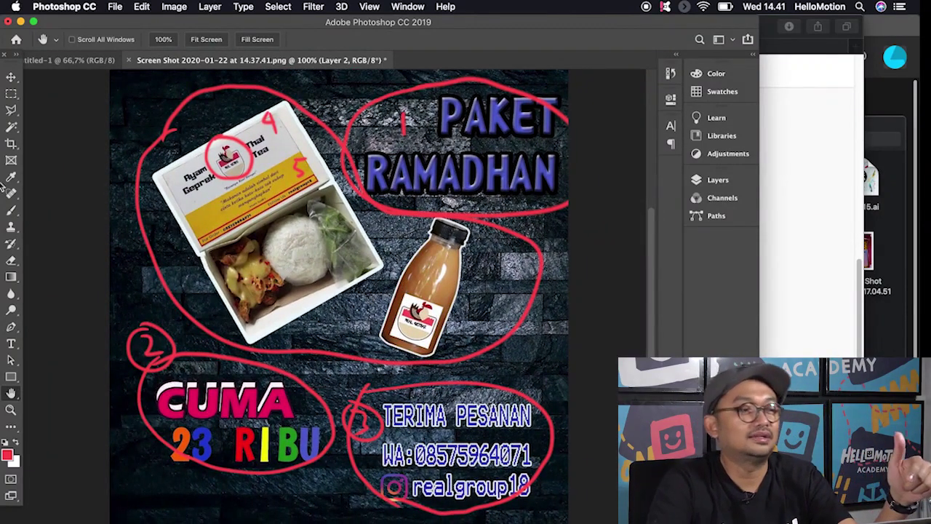
click(11, 210)
mouse_move(158, 81)
mouse_down()
mouse_move(92, 270)
mouse_move(302, 516)
mouse_move(560, 437)
mouse_move(466, 135)
mouse_move(86, 179)
mouse_up()
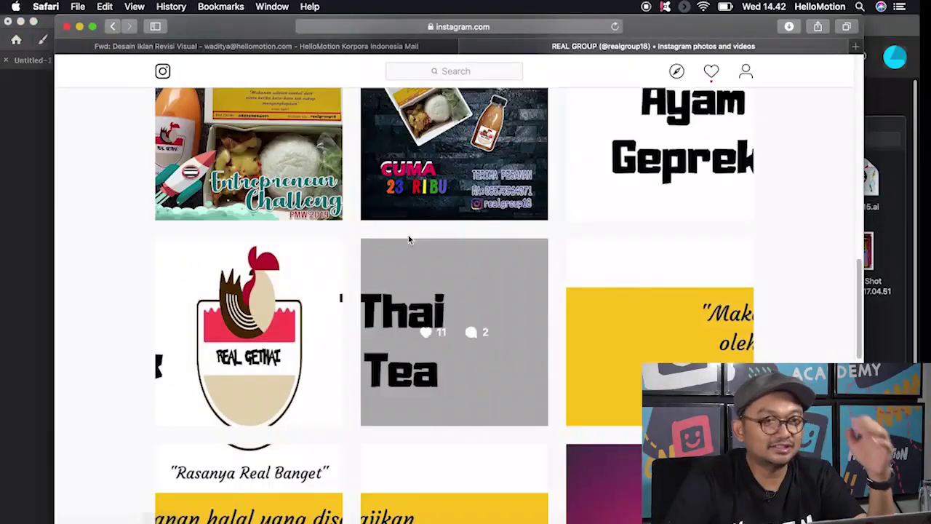
Switch to Safari, search Google for "mcd meals promotion" and examine the McDonald's promotional images as layout references
key(super+t)
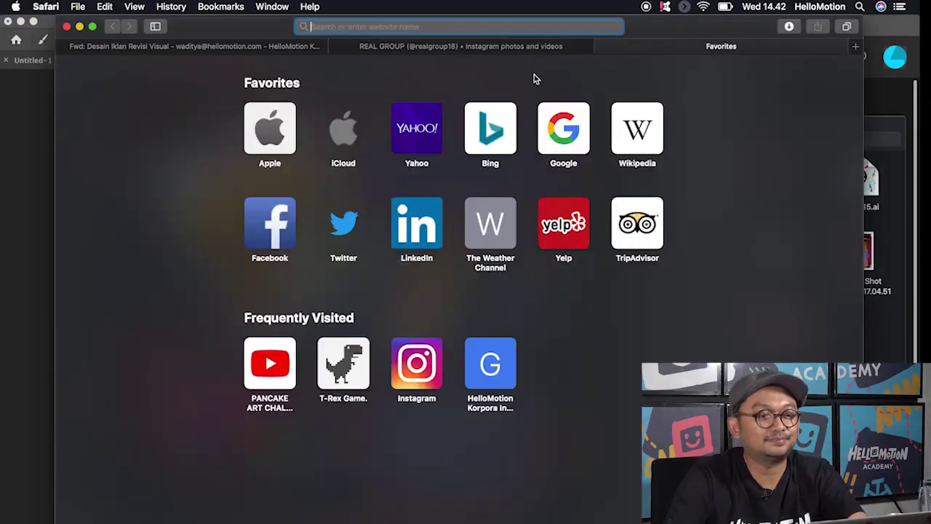
click(564, 125)
text(m)
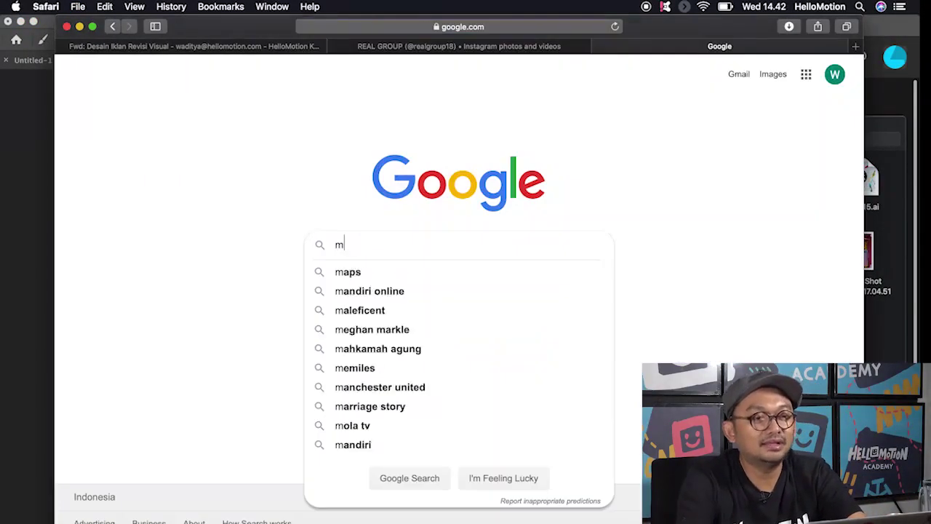
text(cd meals promotion)
key(Return)
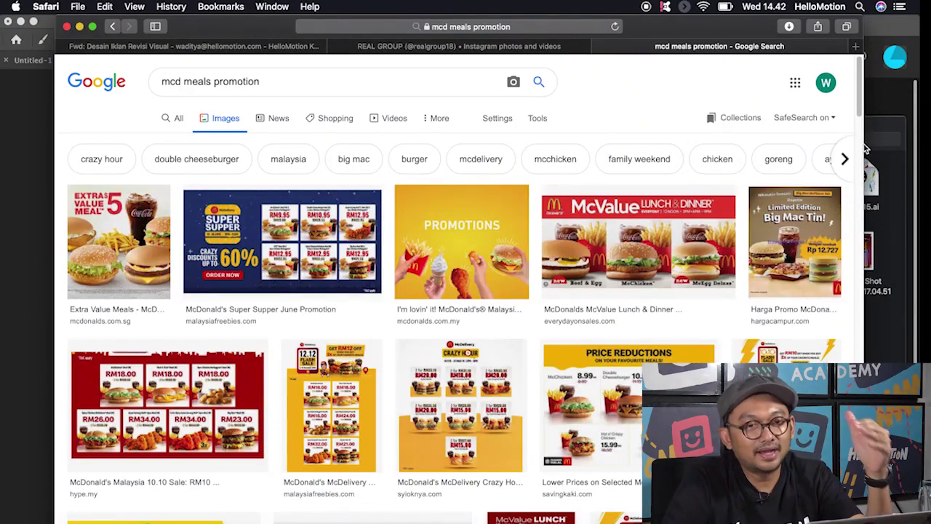
scroll(859, 114, down, 1)
drag(858, 115, 849, 200)
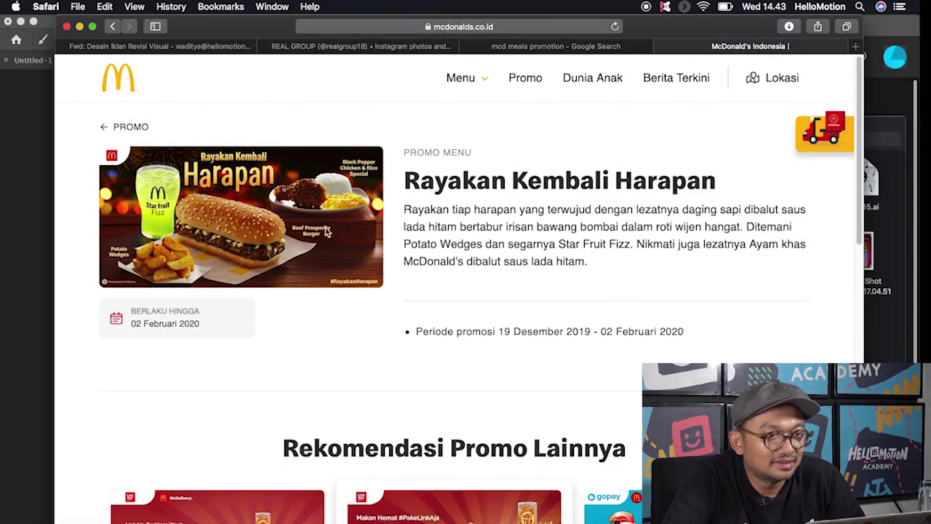
key(ctrl+shift+Tab)
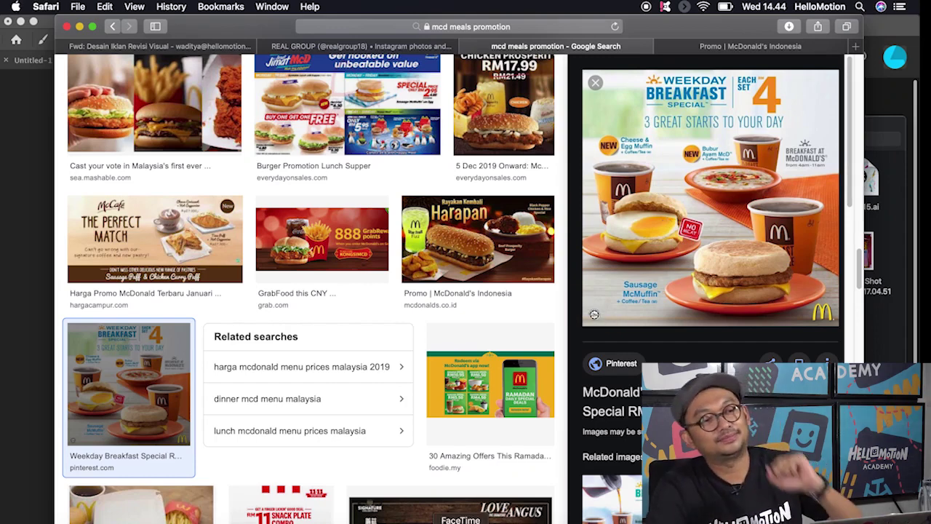
Switch to Photoshop, hide the red annotation layer and select Layer 1
click(520, 521)
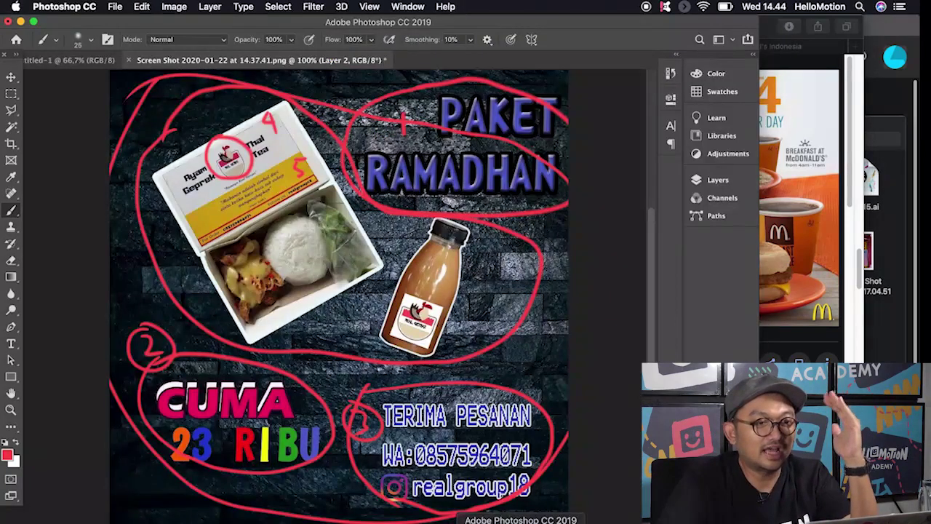
click(718, 181)
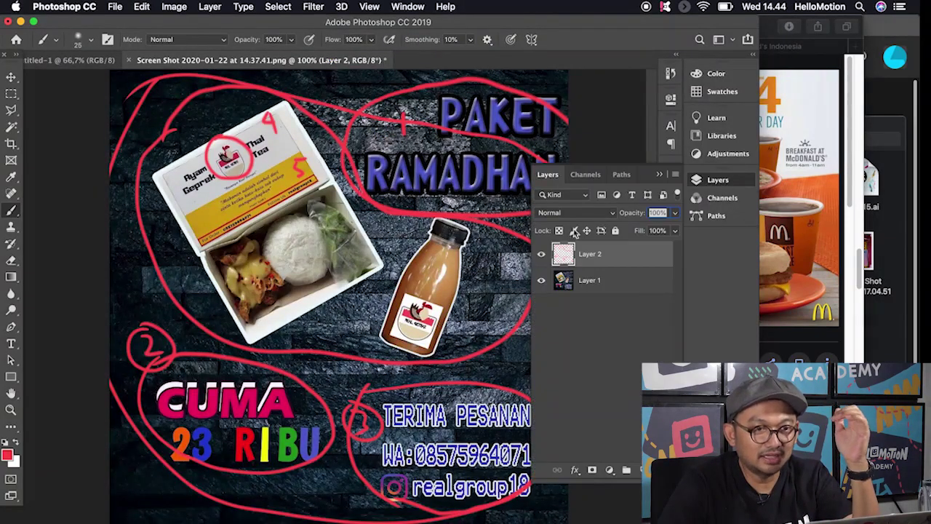
click(541, 255)
click(608, 286)
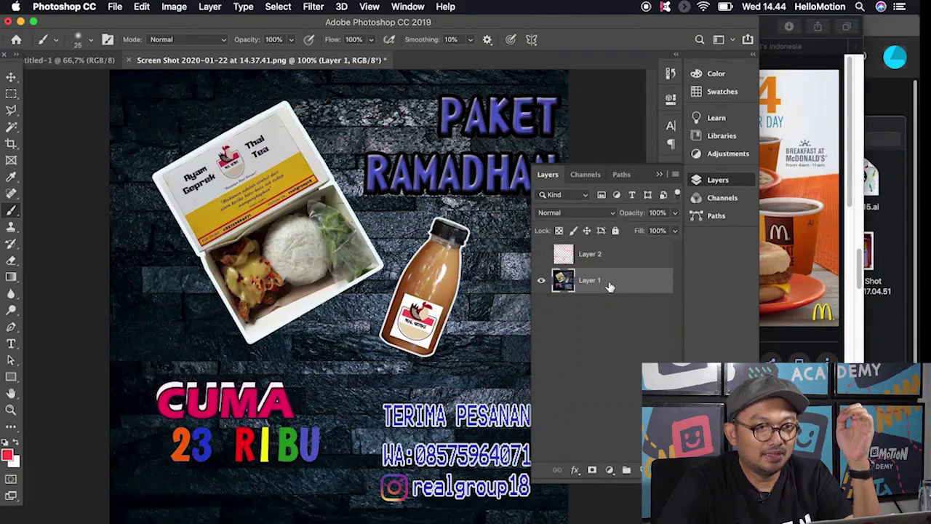
Open the captured logo image, Screen Shot 2020-01-22 at 14.41.20.png
click(115, 7)
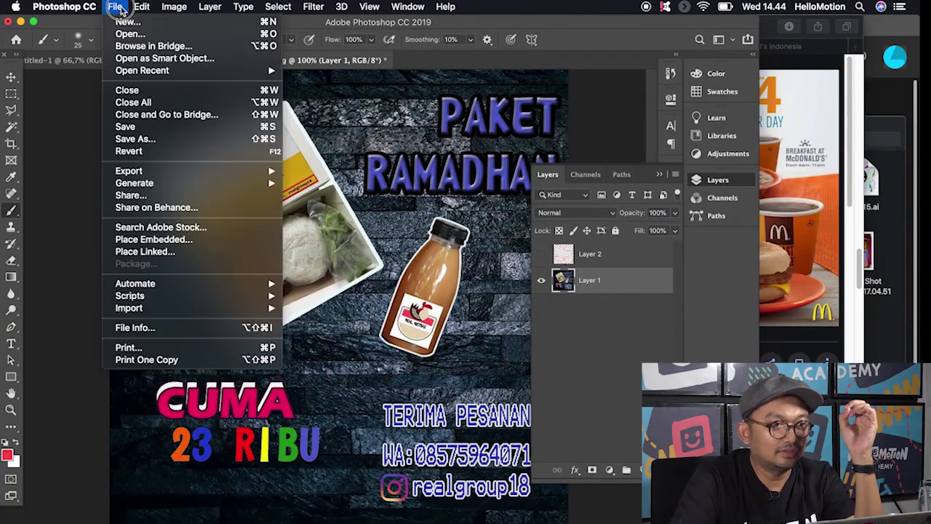
click(129, 34)
click(370, 188)
click(683, 348)
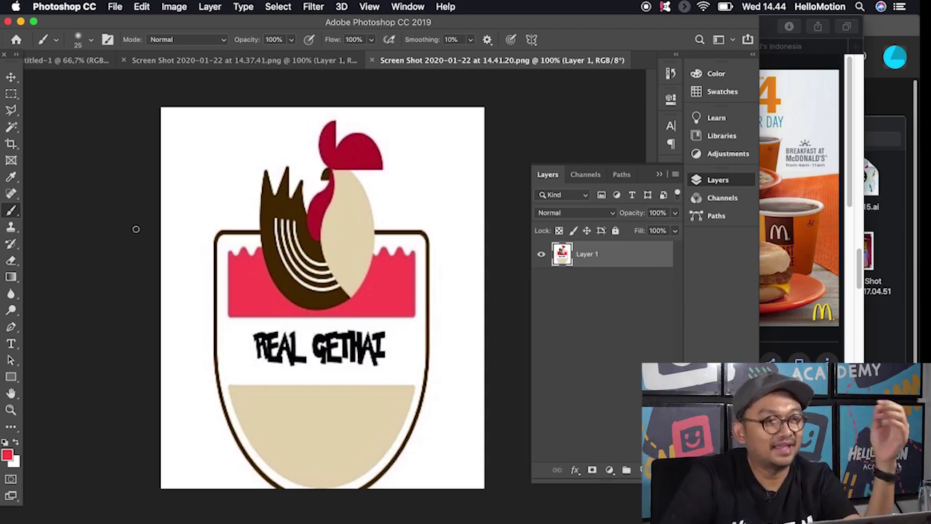
Sample the beige from the lower part of the logo shield as the foreground colour
key(i)
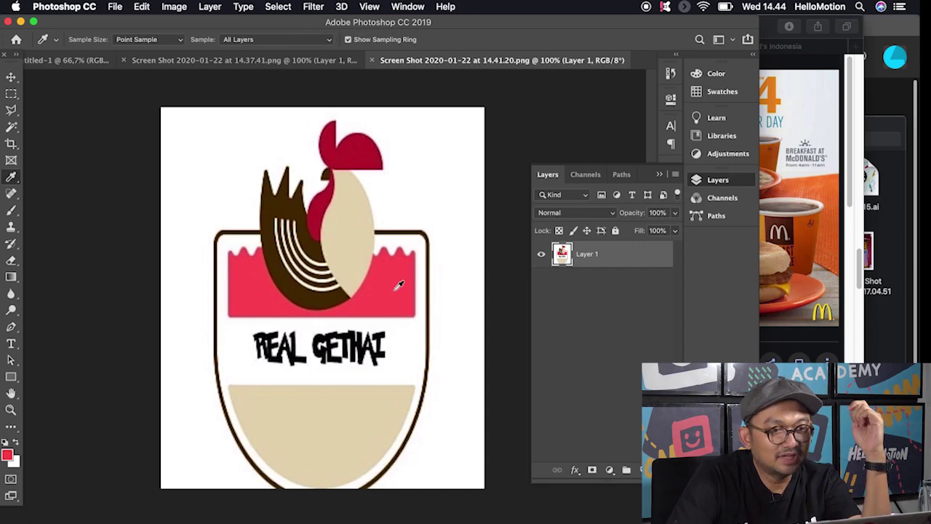
click(13, 95)
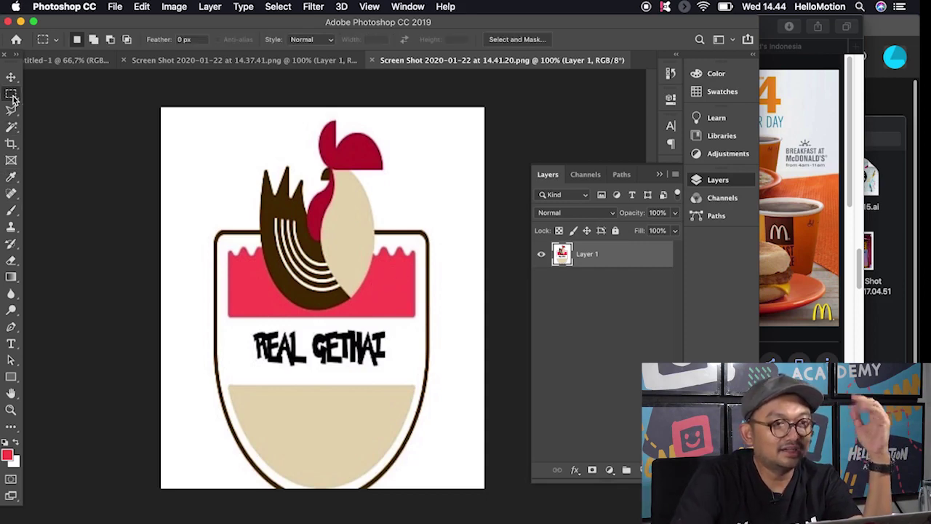
key(i)
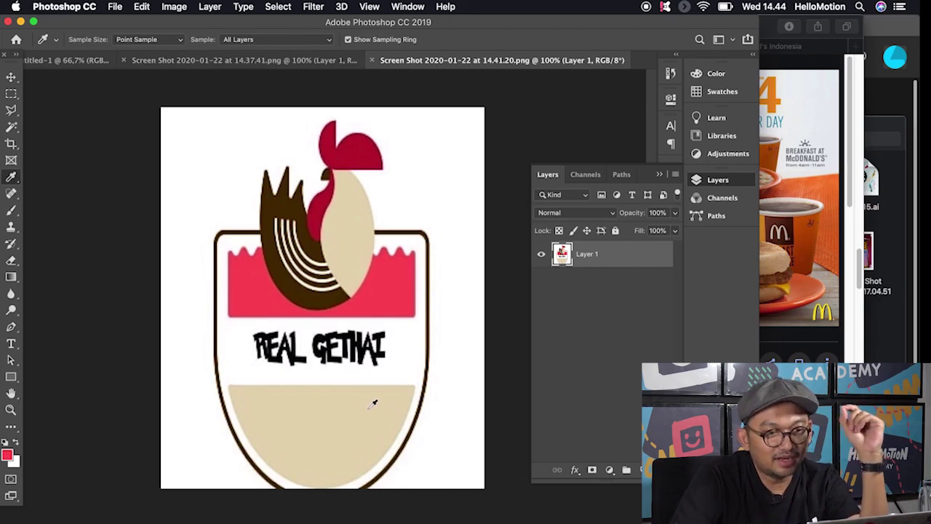
click(371, 404)
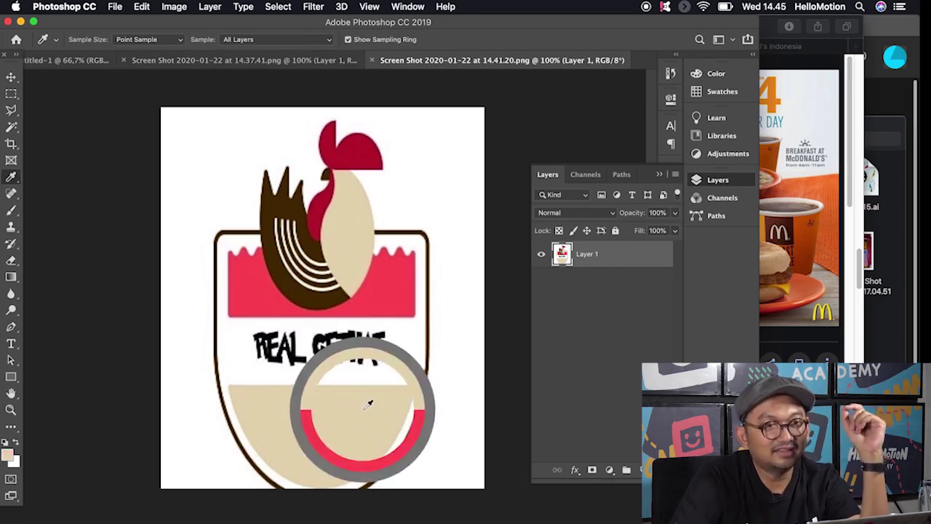
Create a new 1080 x 1350 px document and fill its background with the sampled beige
click(290, 61)
click(64, 59)
click(115, 7)
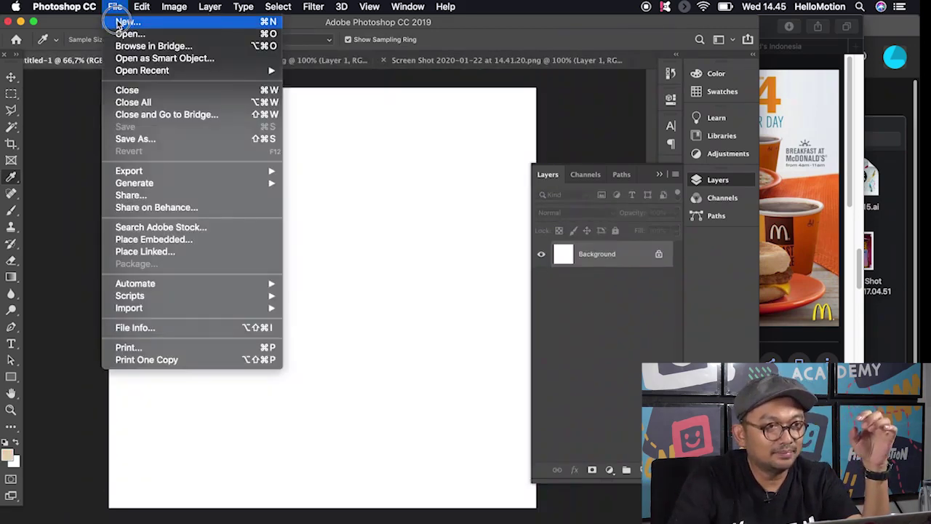
key(Escape)
key(super+n)
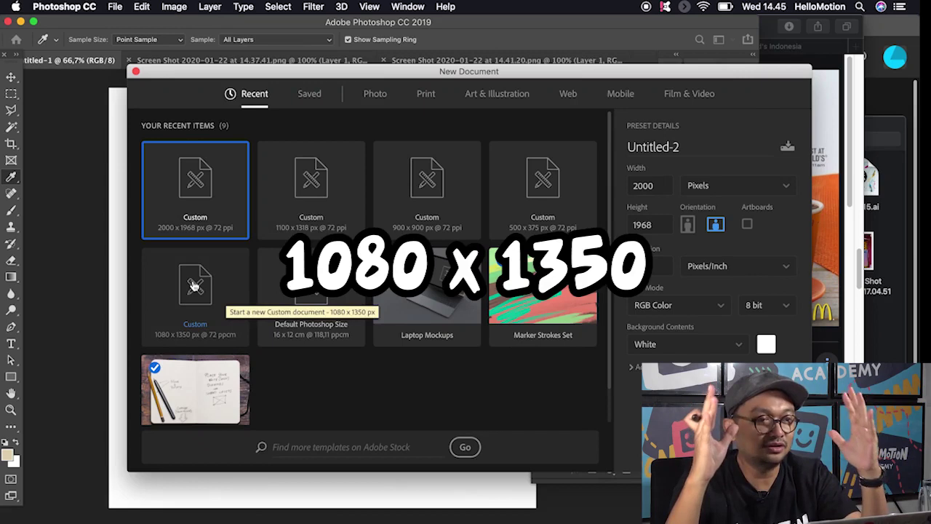
click(203, 319)
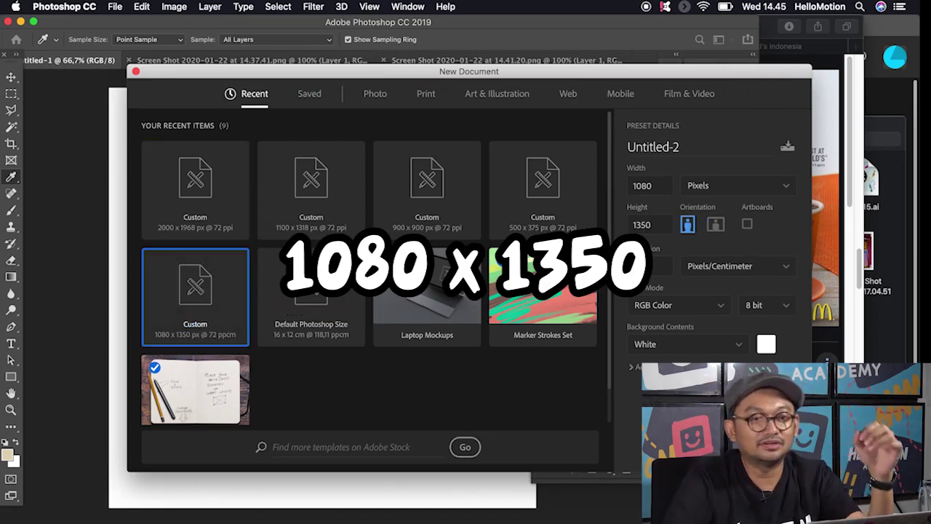
key(Return)
key(alt+BackSpace)
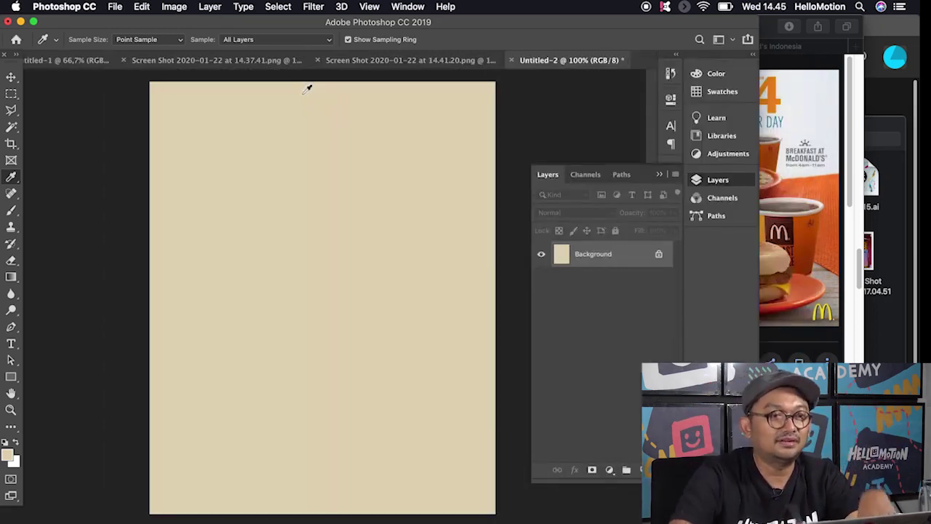
Paste the logo into the beige document, then scale it down into the canvas's lower-left corner
click(10, 94)
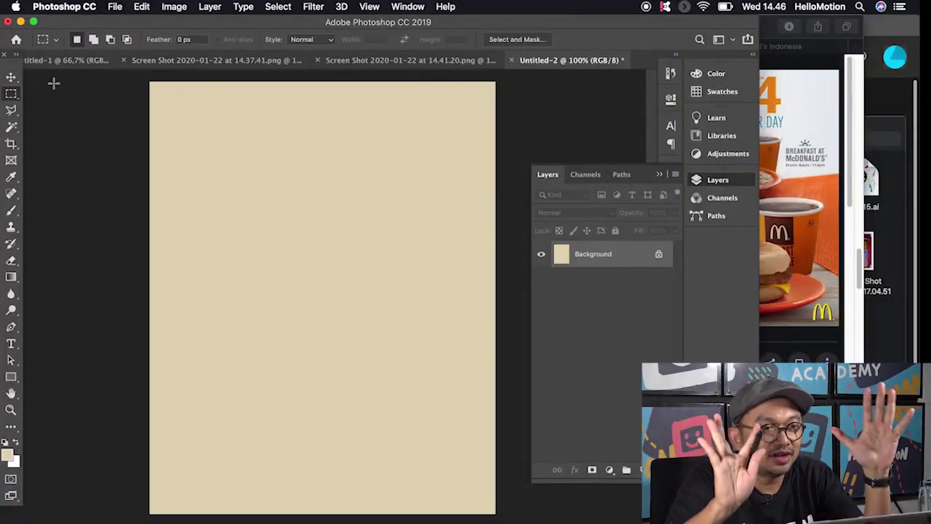
click(248, 63)
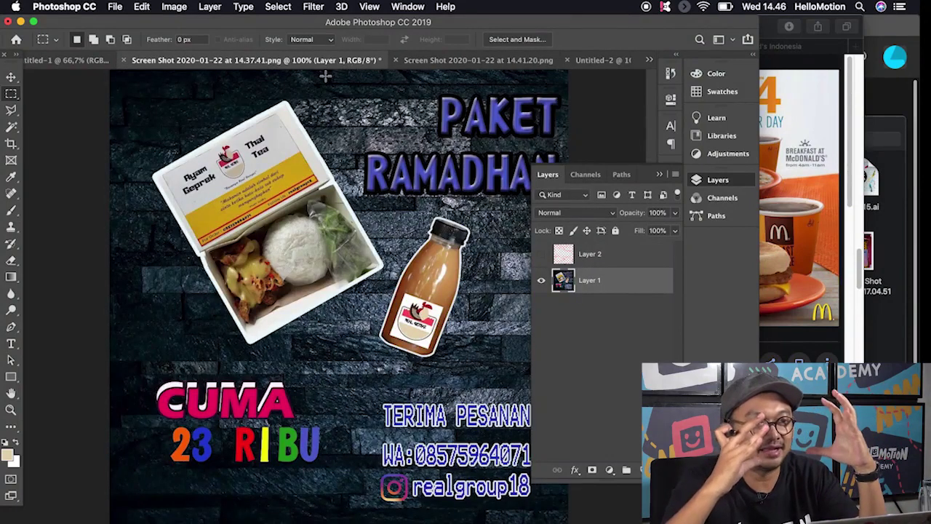
click(505, 62)
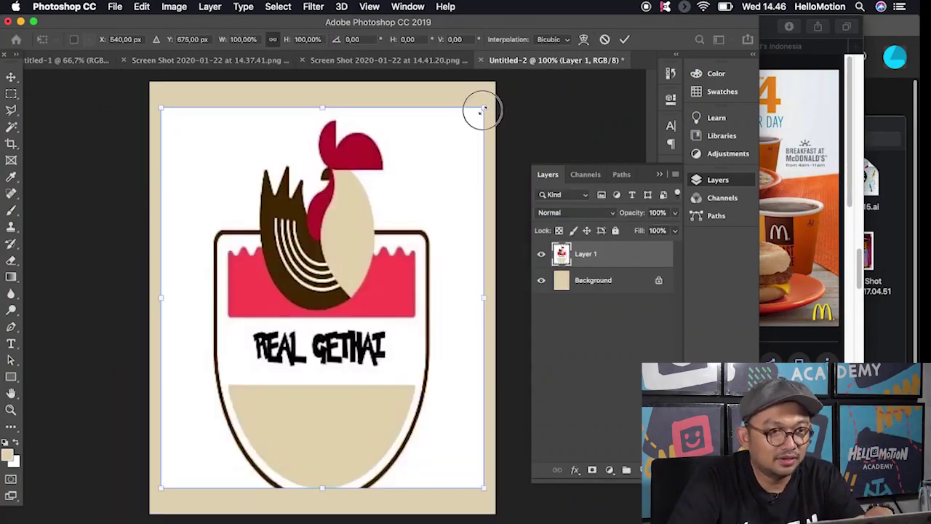
drag(483, 104, 243, 412)
key(Return)
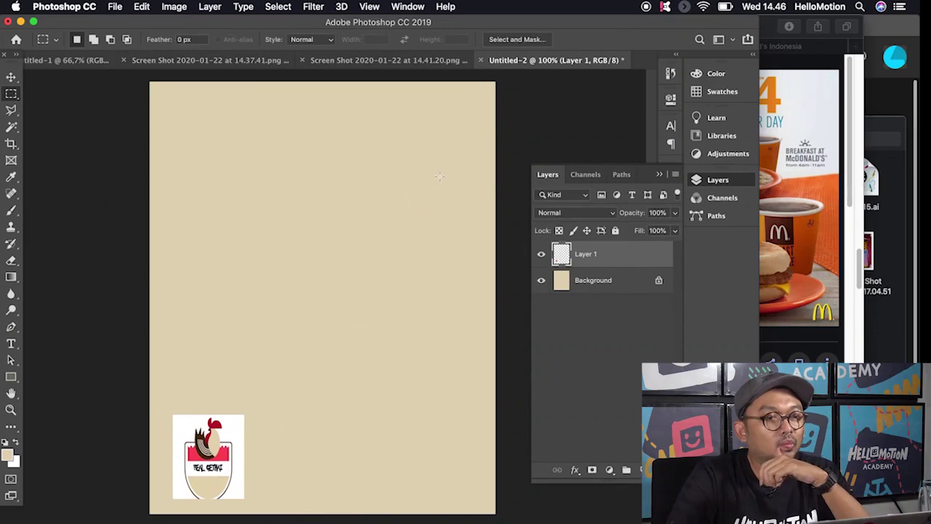
Compare the new beige layout with the original Paket Ramadhan poster, uncovering the poster's full headline
click(379, 60)
click(205, 62)
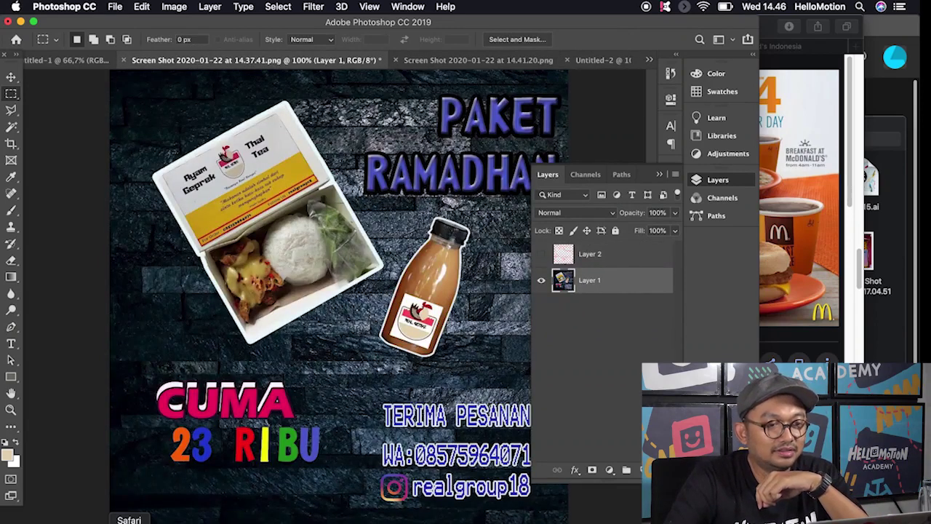
click(603, 62)
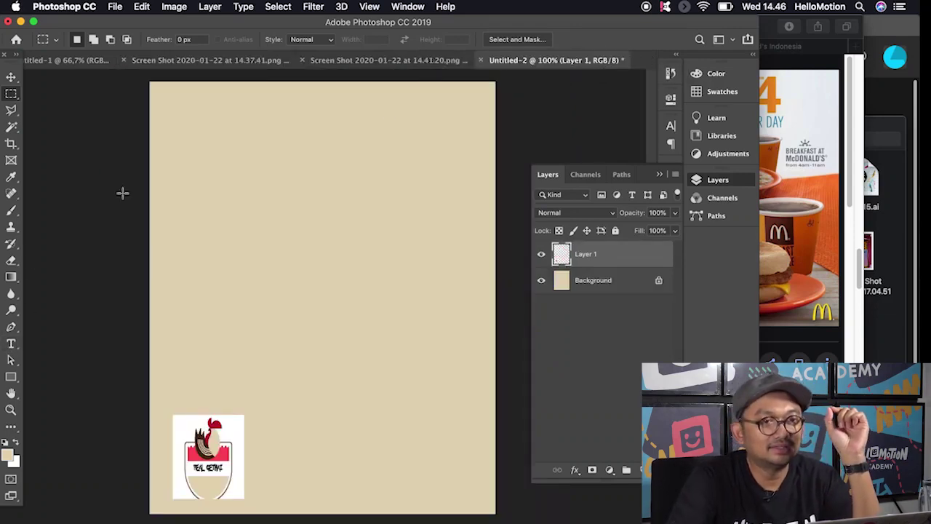
click(408, 60)
click(196, 60)
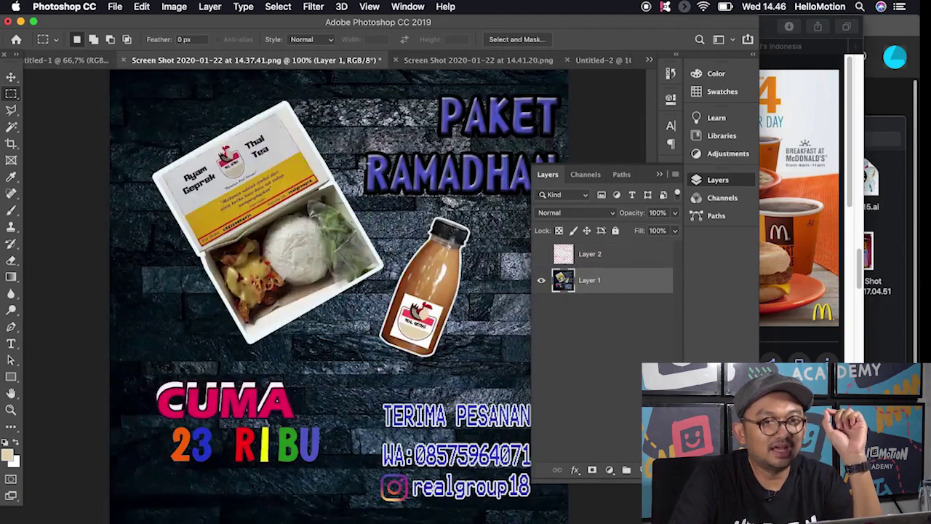
click(660, 175)
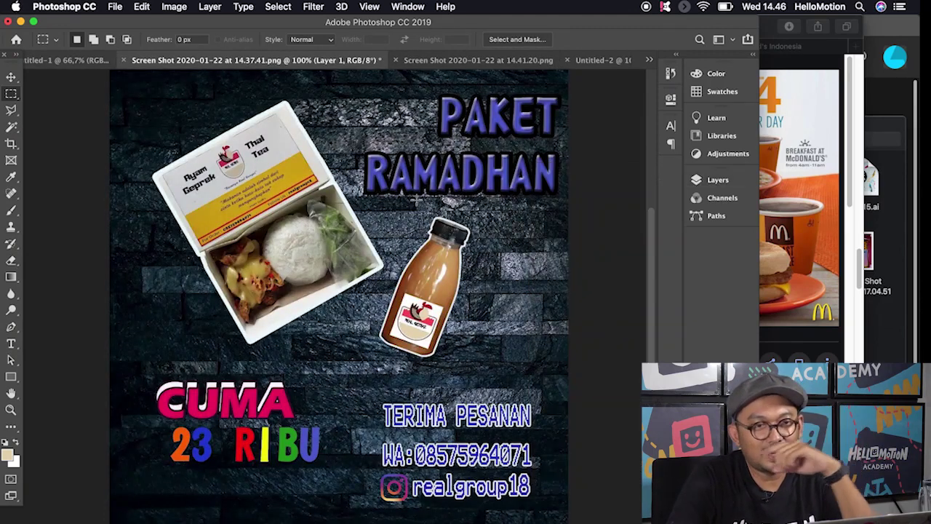
Switch to Safari and search Google in a new tab for "ramadhan atau ramadan" to check the spelling
click(128, 521)
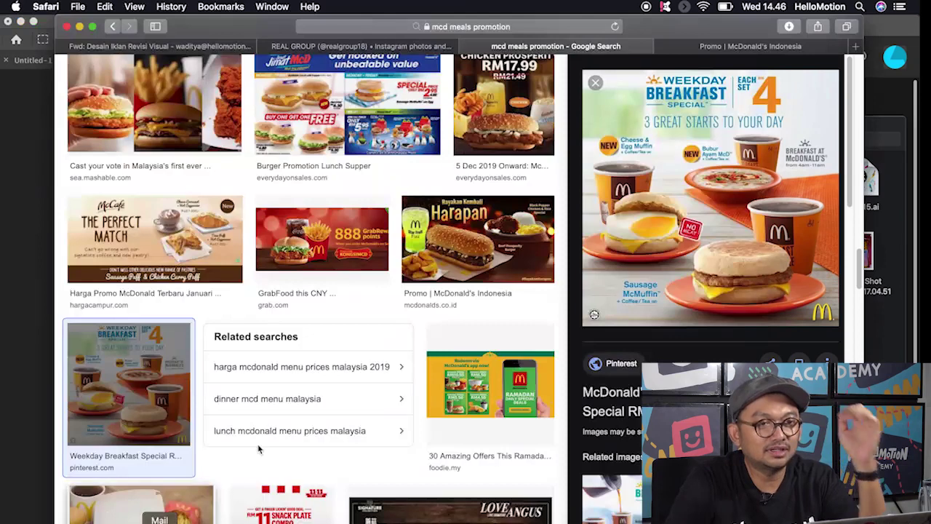
key(super+t)
text(google.com)
key(Return)
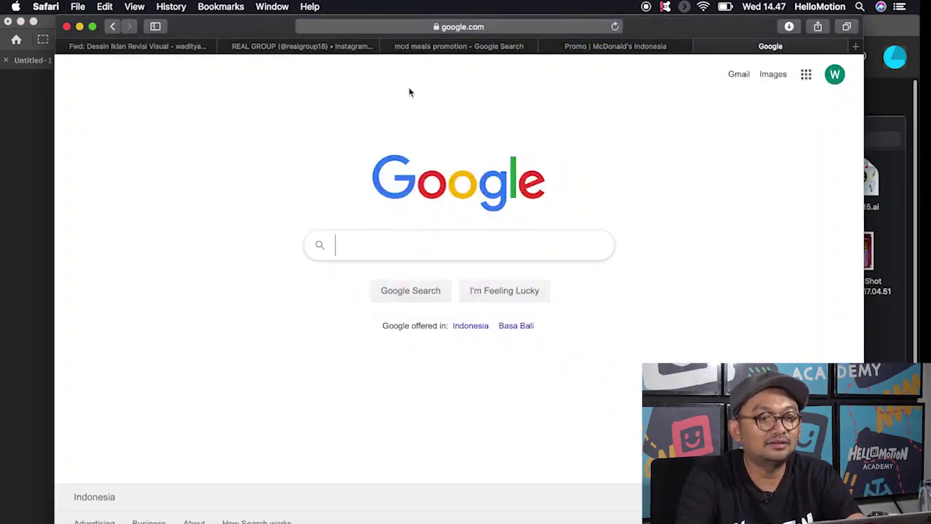
text(ramadhan atau ramadan)
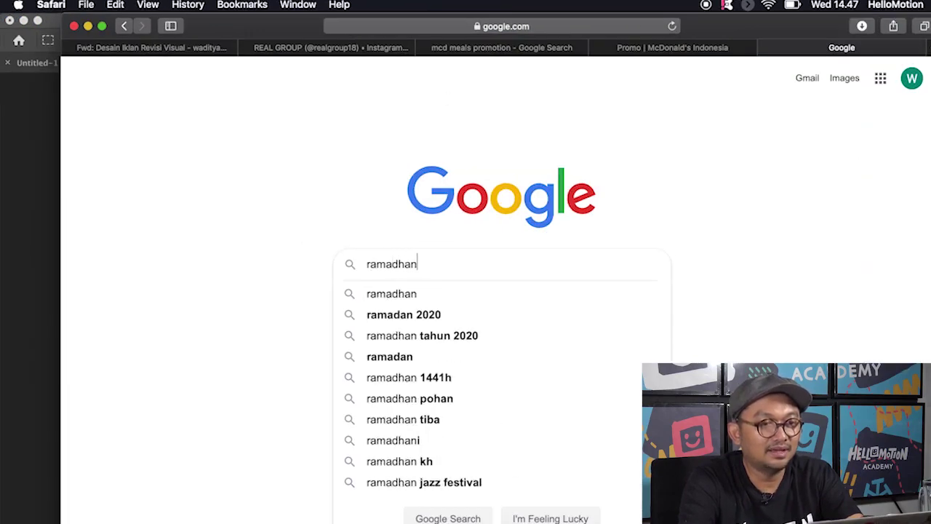
key(Return)
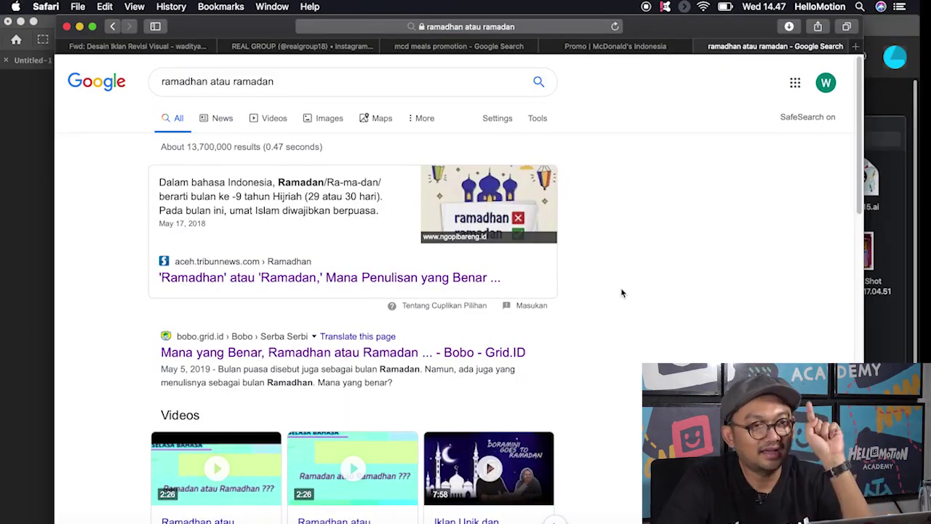
Switch to Photoshop and add the red headline text RAMADAN near the top of the beige canvas
click(491, 522)
click(522, 523)
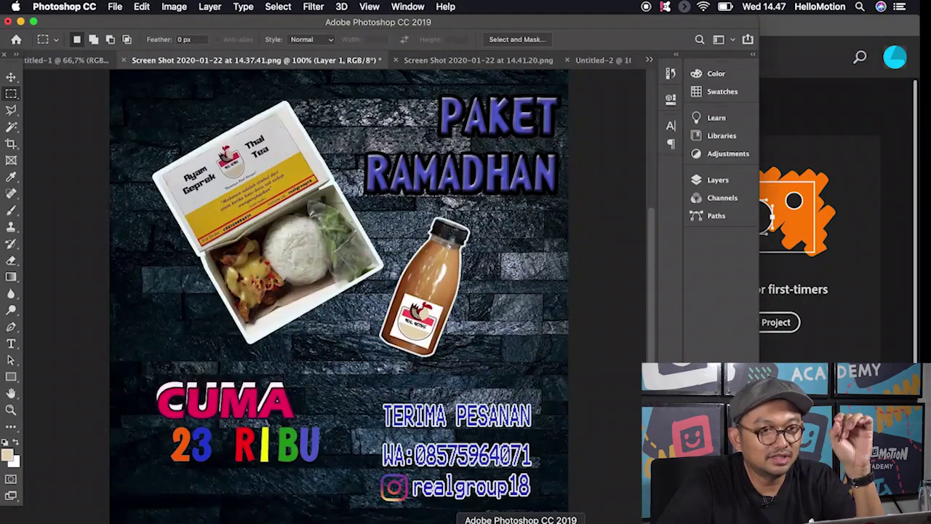
click(611, 61)
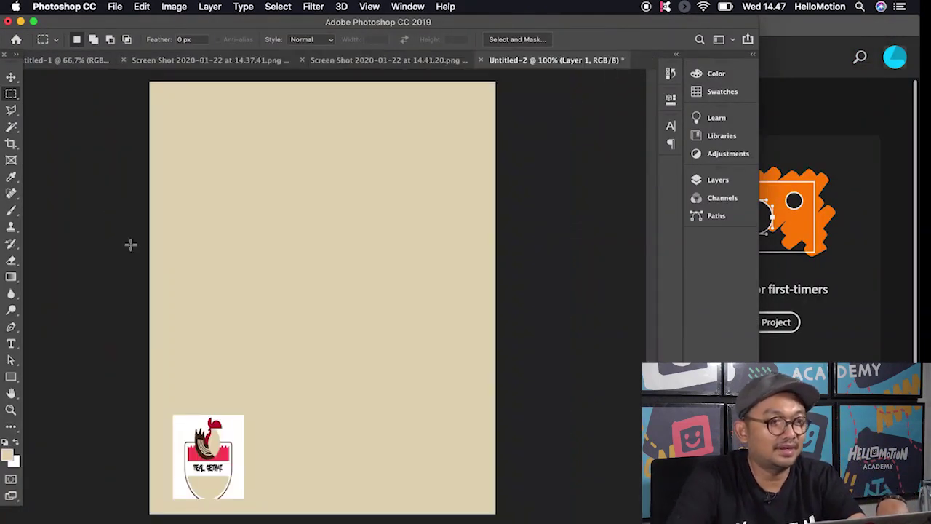
click(12, 344)
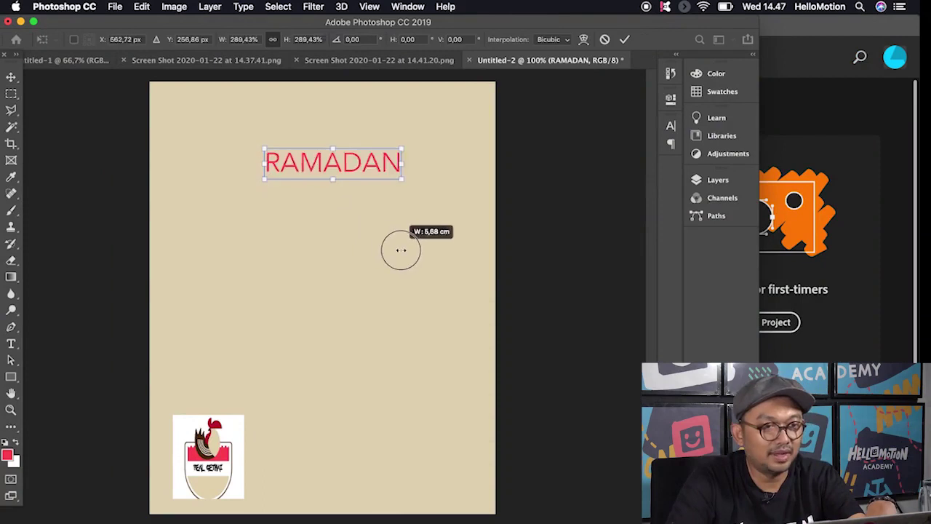
Set the RAMADAN headline in Skia Regular and enlarge it to about 58.61 pt across the upper canvas
key(super+a)
click(194, 40)
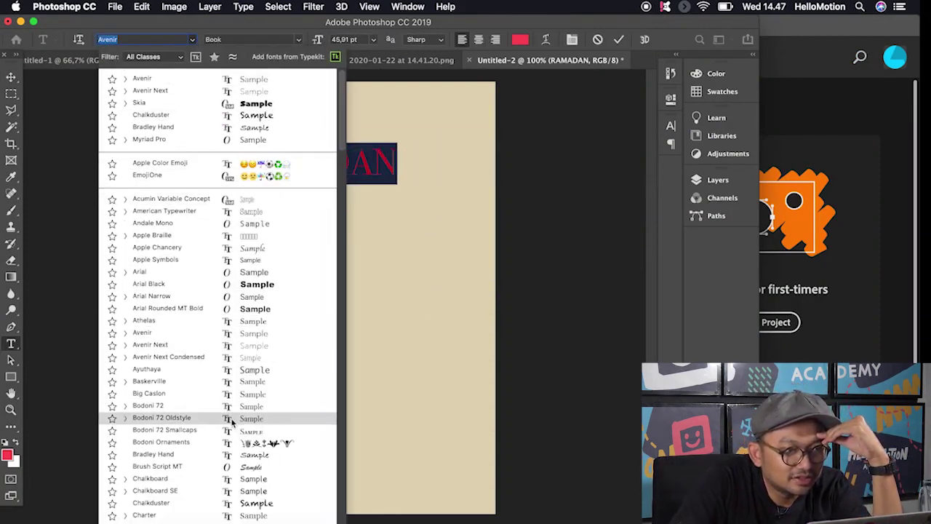
click(234, 219)
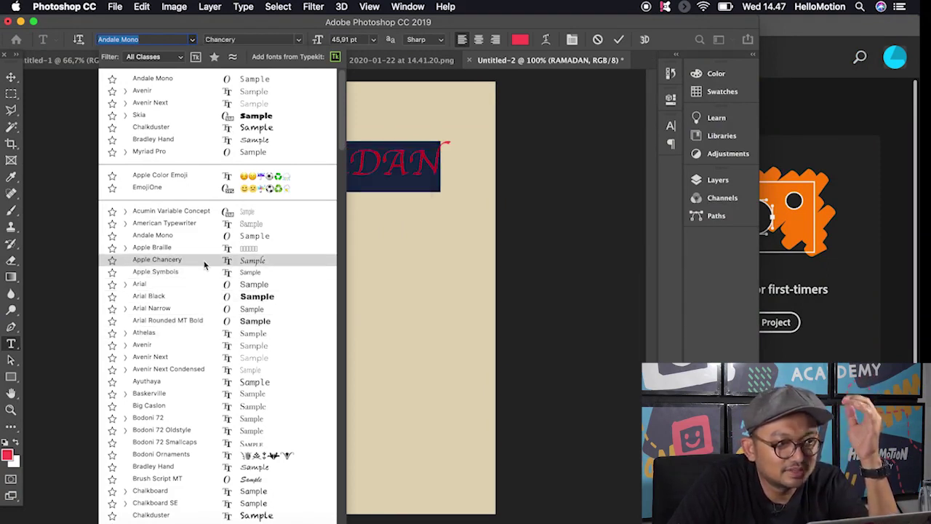
scroll(240, 510, down, 1)
click(251, 112)
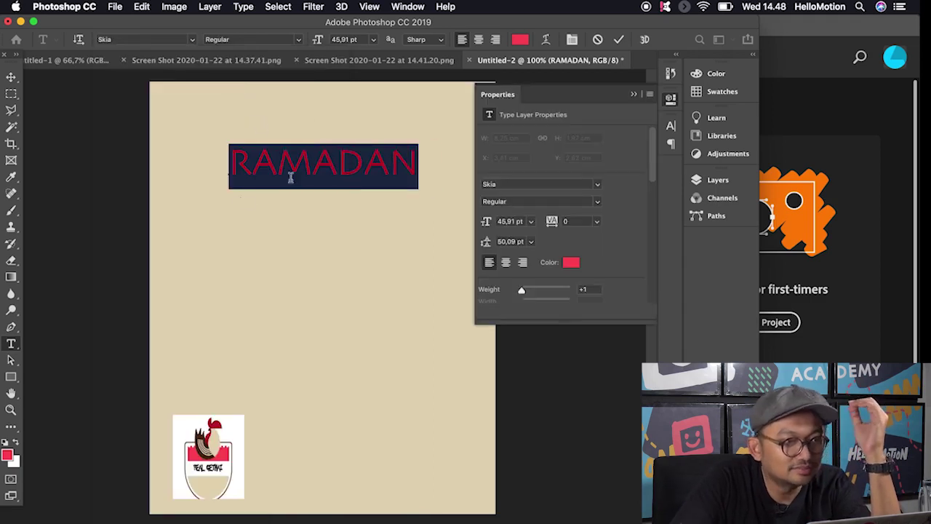
click(12, 77)
drag(356, 165, 342, 177)
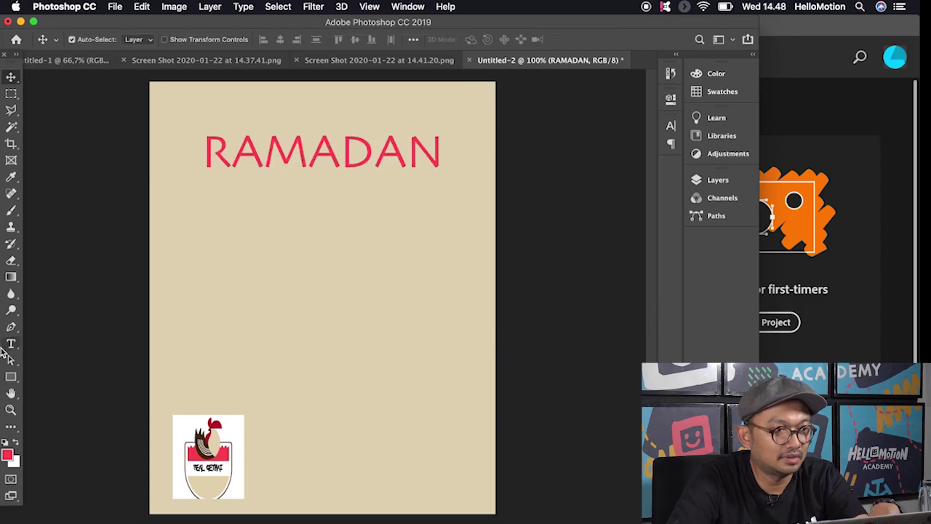
Change the RAMADAN headline's font style to Bold and shift the text slightly down
click(10, 343)
drag(205, 154, 504, 170)
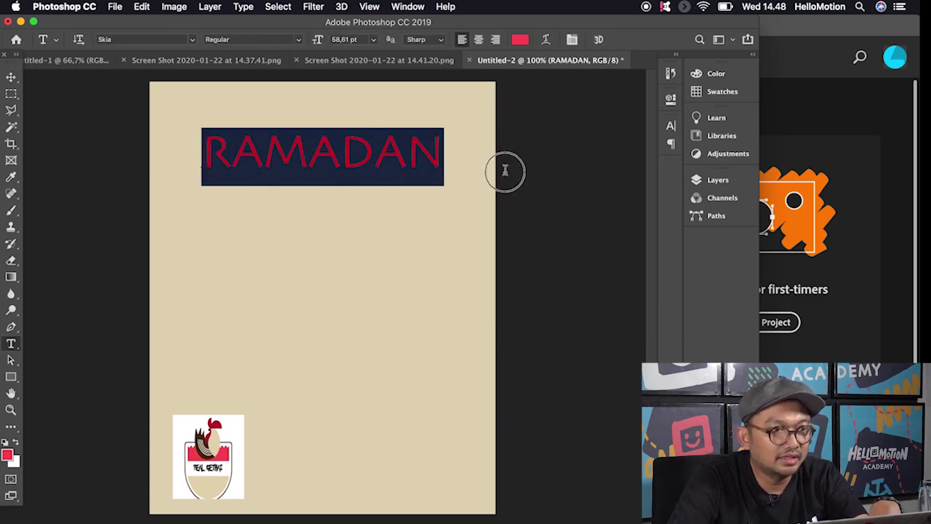
click(298, 39)
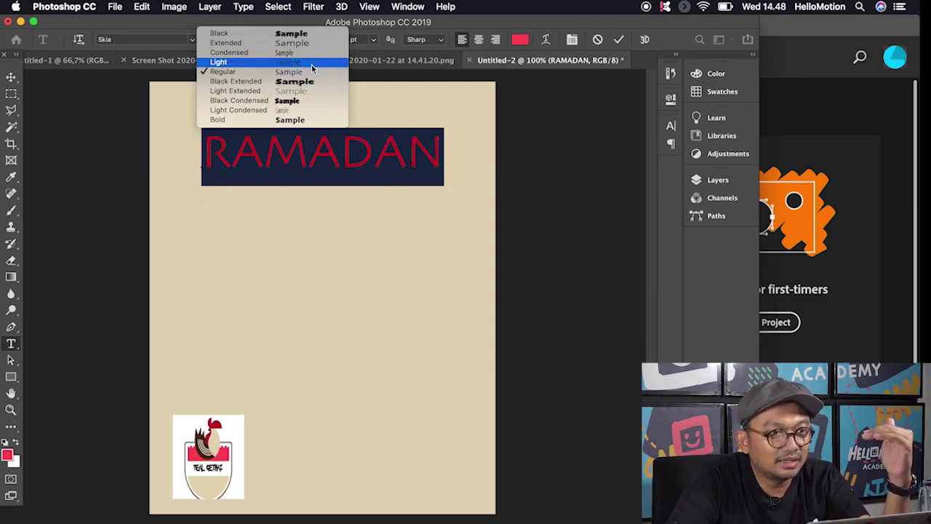
click(311, 120)
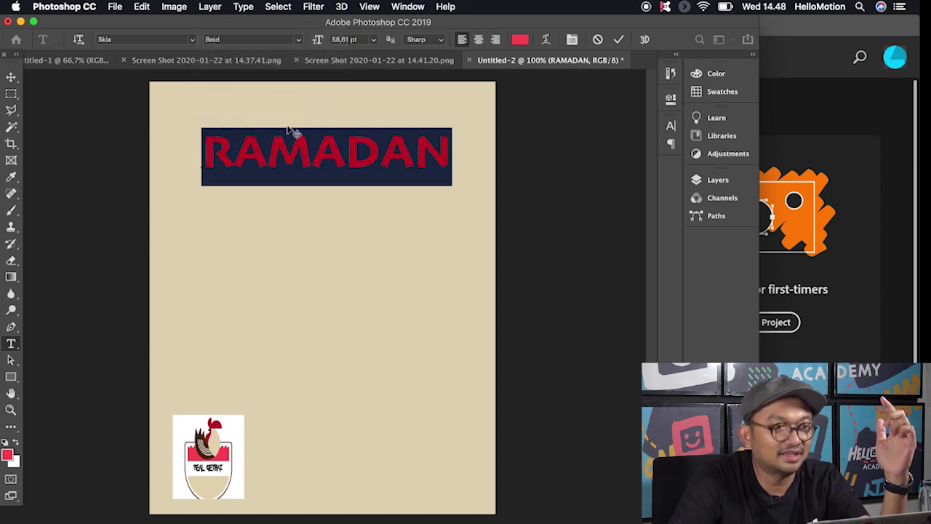
click(11, 77)
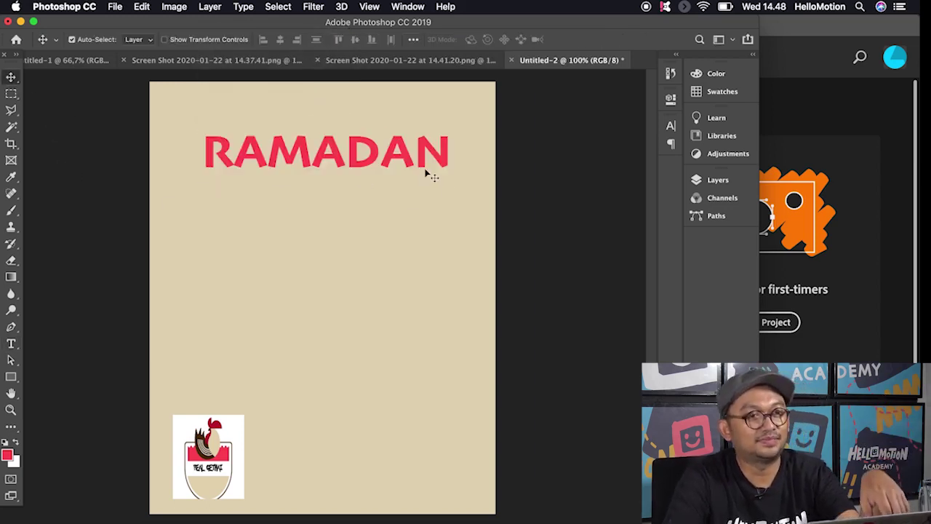
drag(427, 169, 428, 176)
Duplicate the RAMADAN text layer and place the copy directly below the original headline
click(718, 183)
drag(618, 258, 644, 470)
drag(428, 159, 428, 213)
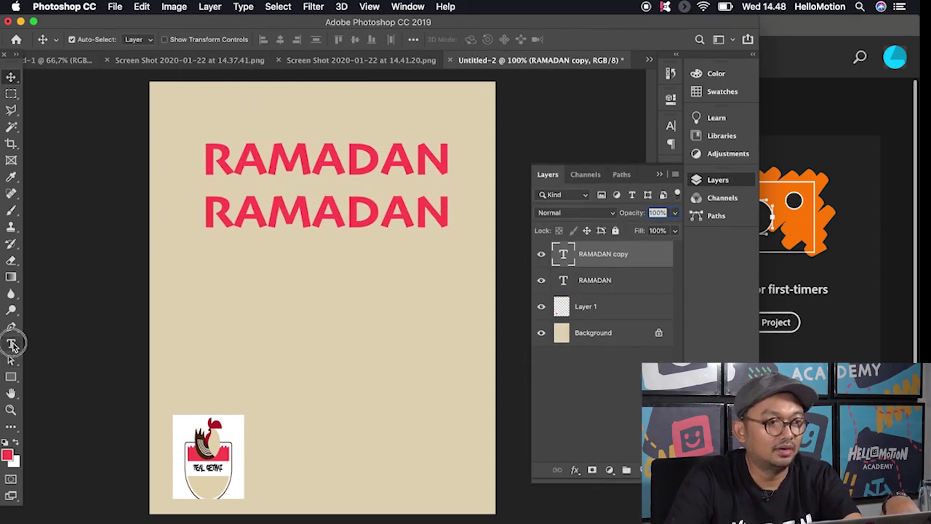
Replace the wording of the duplicated headline with PAKET
click(11, 345)
drag(205, 213, 497, 237)
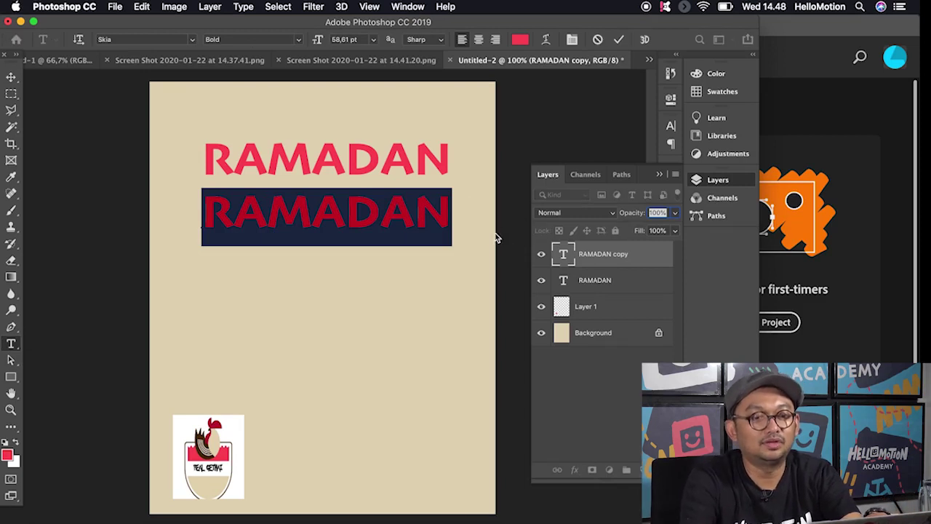
text(PAKET)
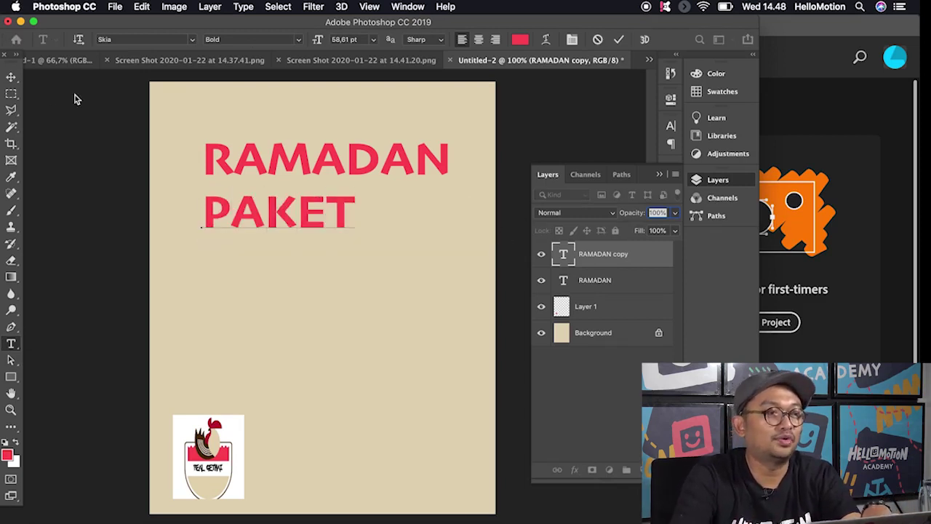
Scale the PAKET text down and position it above the RAMADAN headline
click(11, 77)
key(ctrl+t)
drag(355, 189, 270, 130)
key(Return)
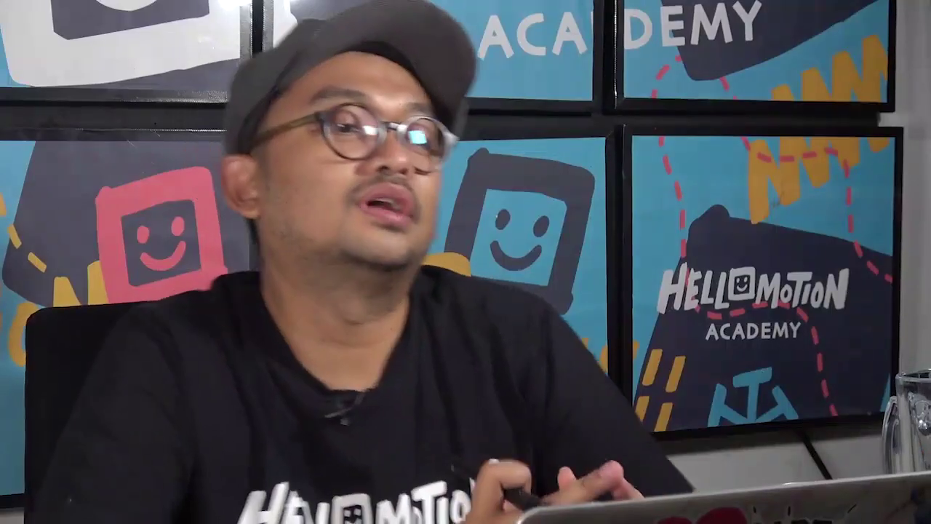
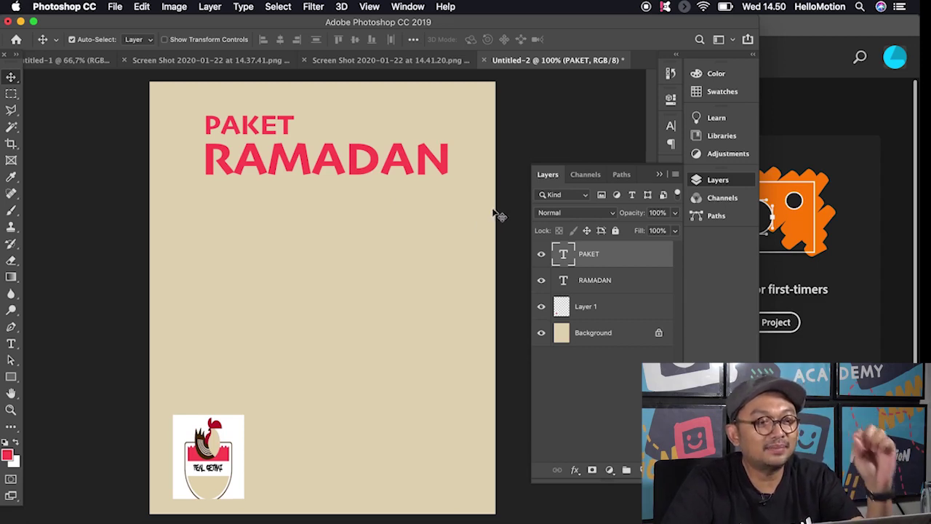
Place a copy of the PAKET text below RAMADAN, reword it REAL GETHAI and colour it with dark brown sampled from the logo
drag(646, 259, 627, 470)
drag(269, 125, 273, 215)
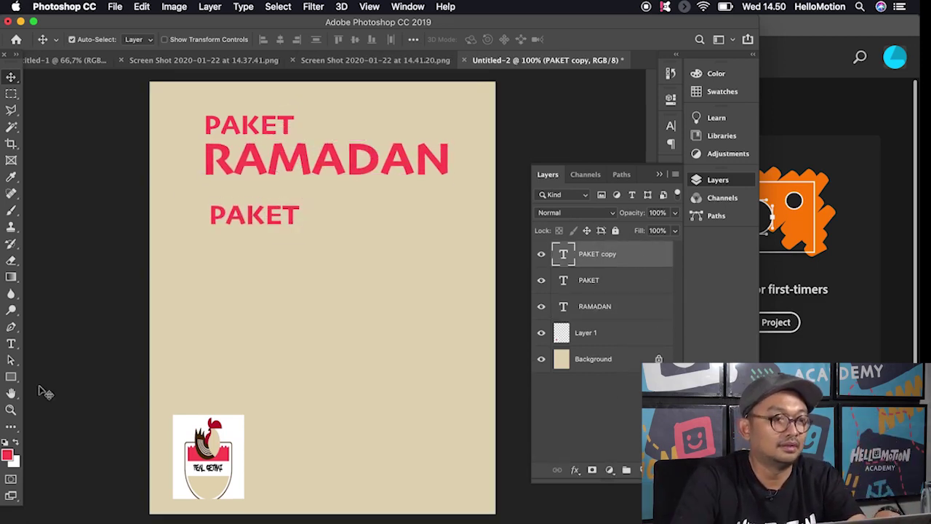
click(10, 346)
drag(212, 213, 316, 224)
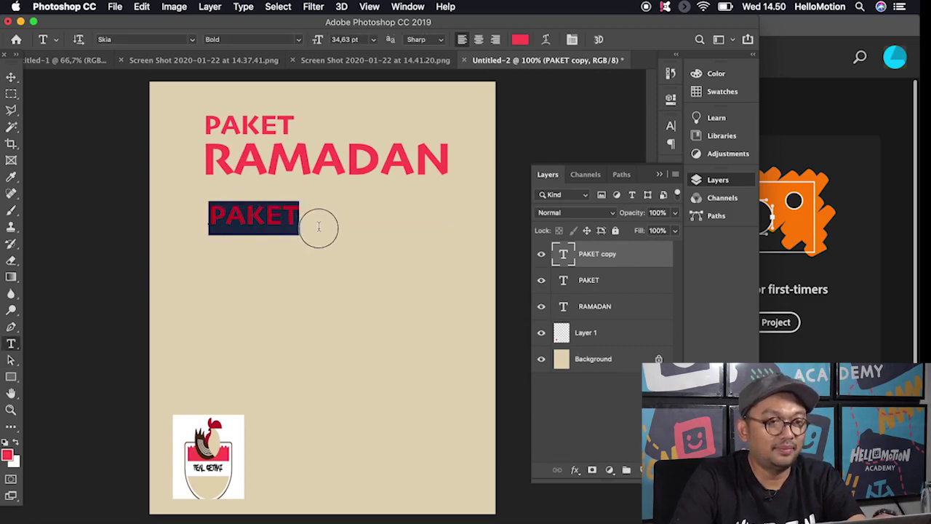
text(REAL)
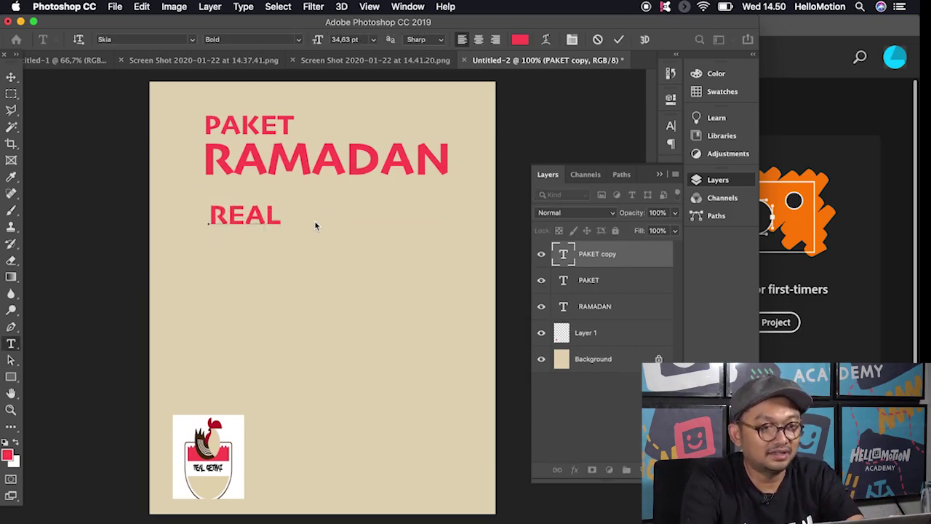
text( GETHAI)
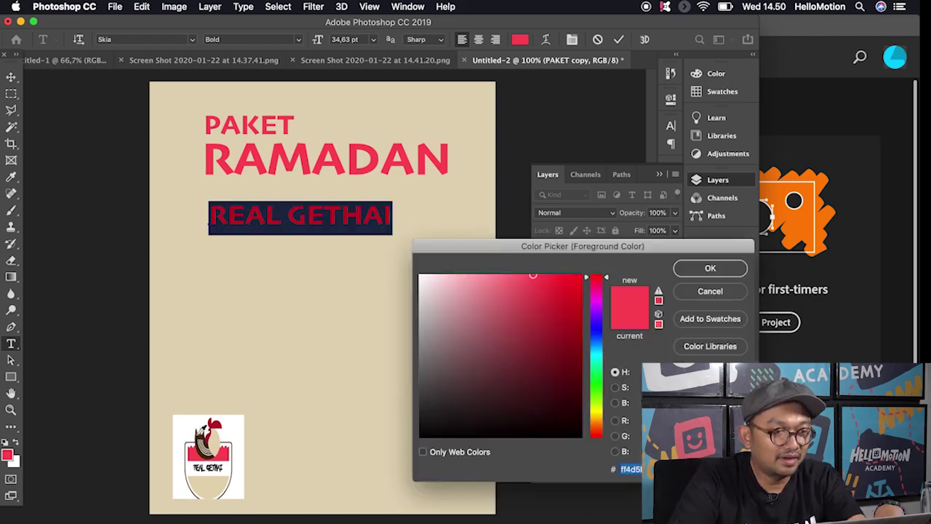
click(198, 440)
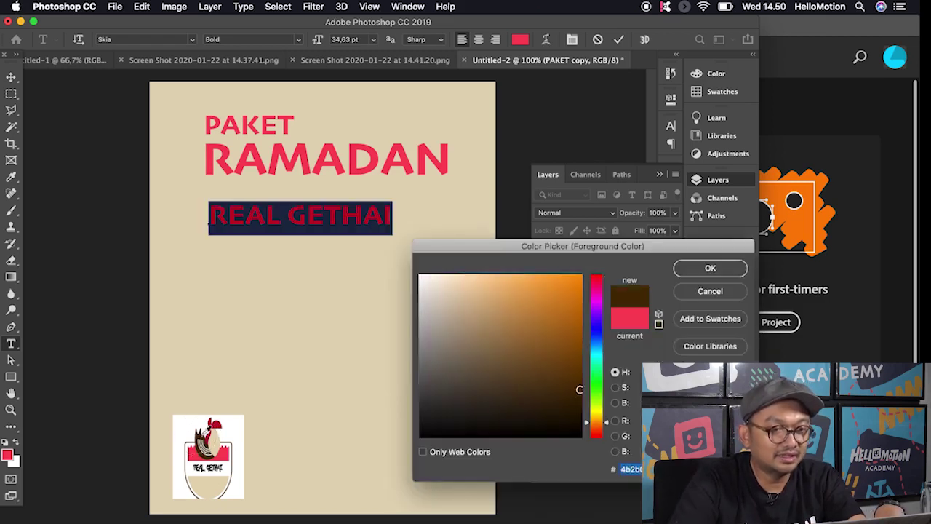
click(710, 269)
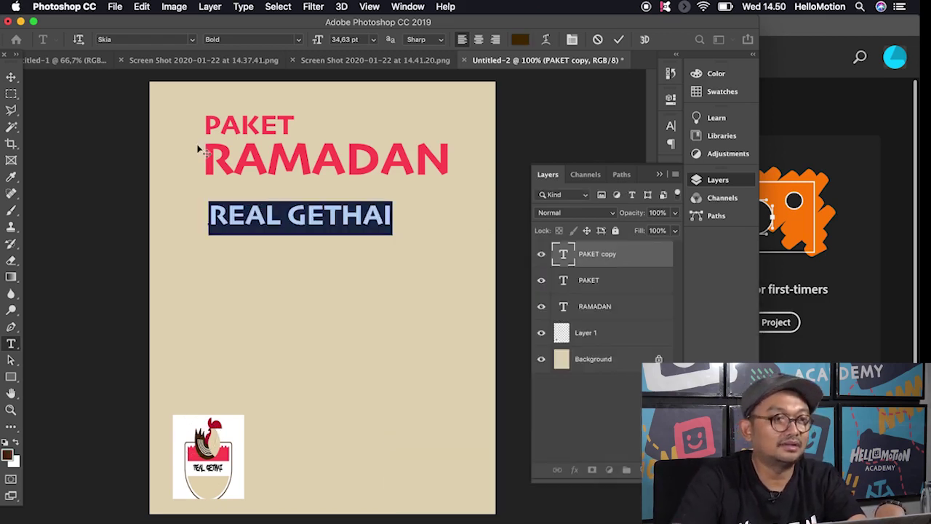
Scale REAL GETHAI to about 132.7% directly under RAMADAN, and shift all three headline lines slightly left
click(10, 77)
drag(377, 207, 379, 208)
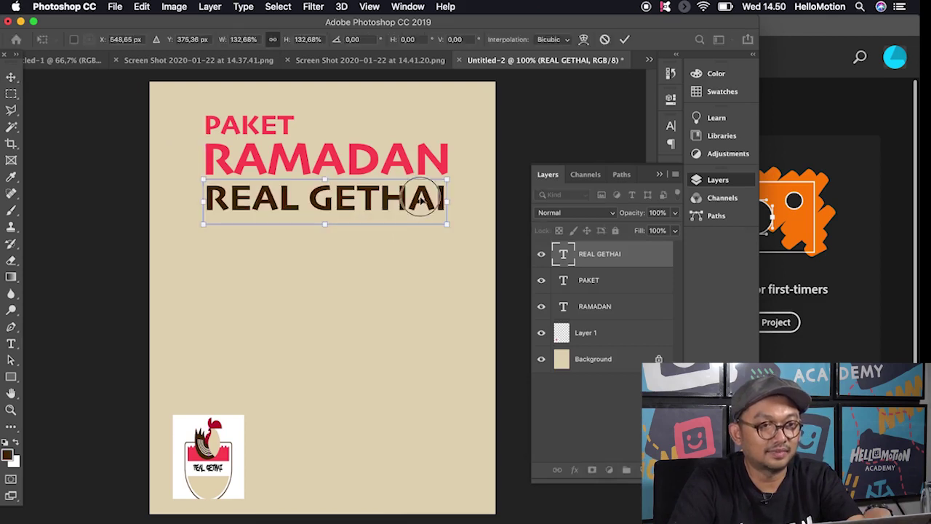
key(Return)
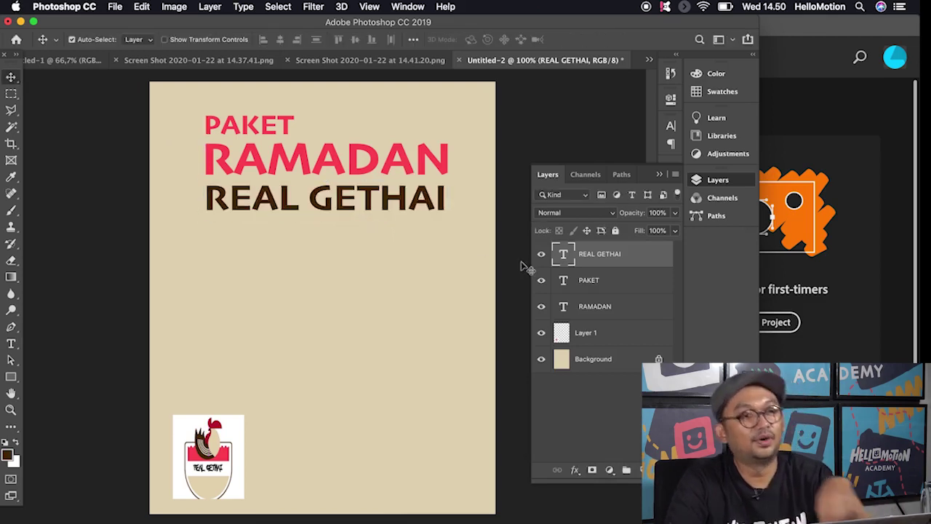
drag(502, 252, 364, 123)
drag(400, 168, 398, 167)
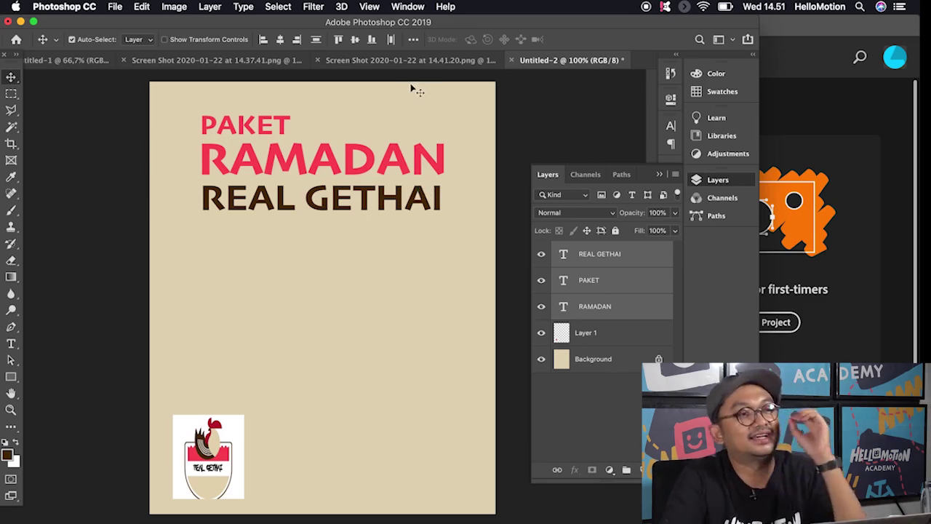
Cut out the food box and the Thai tea bottle from the old poster screenshot and bring them into the new poster as separate layers
click(260, 61)
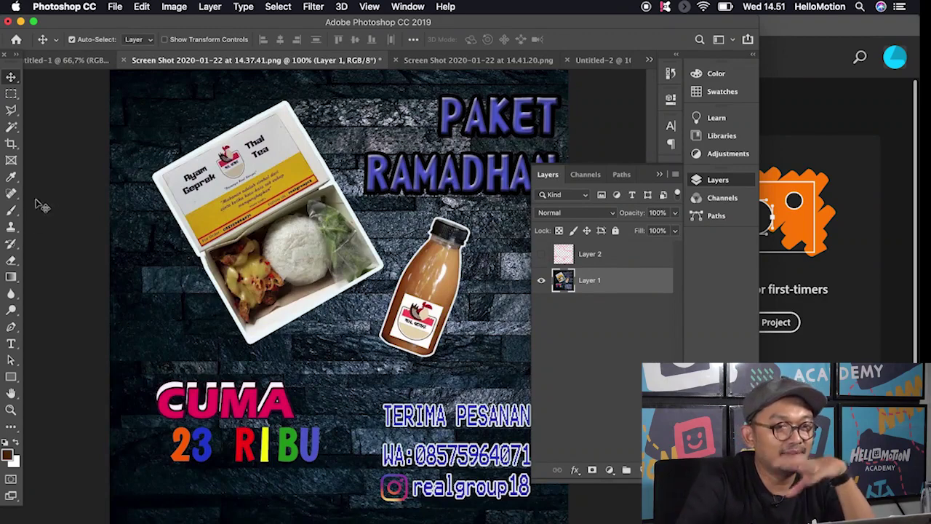
key(l)
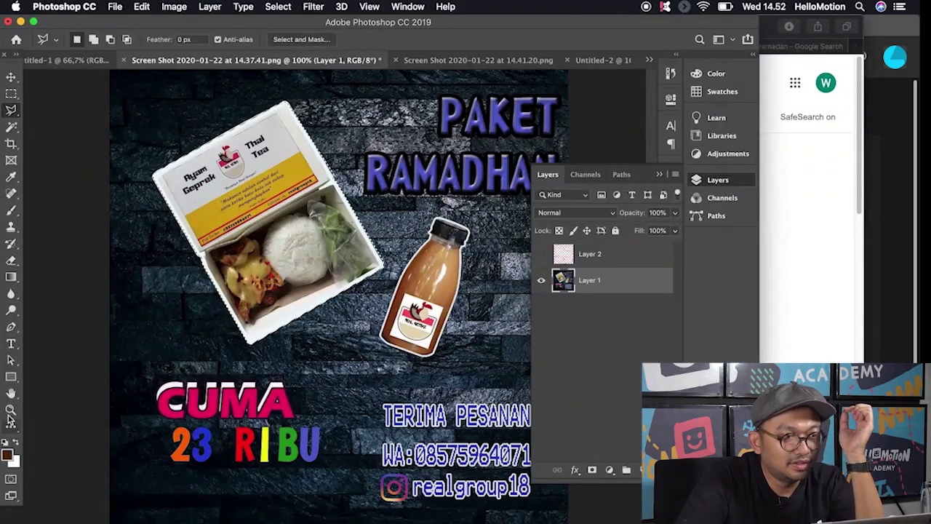
click(11, 410)
click(442, 299)
key(l)
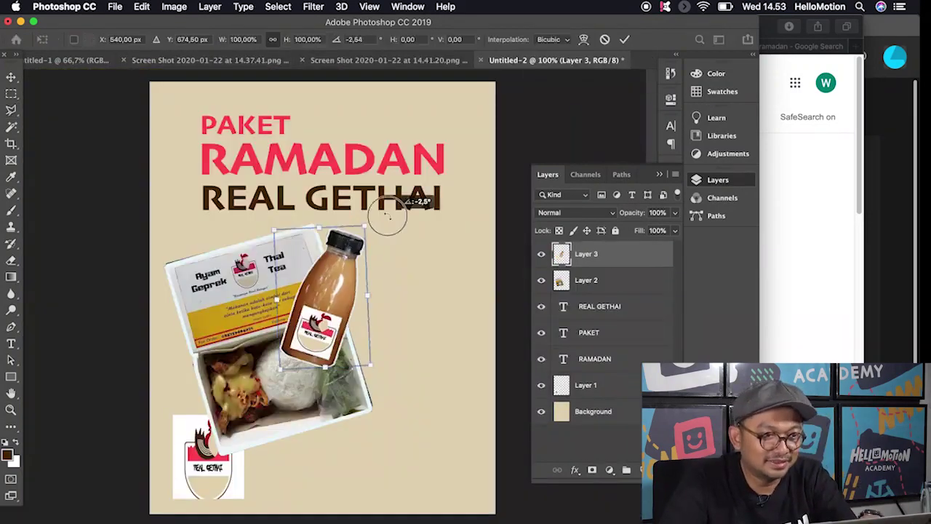
Rotate the bottle slightly and place it to the right of the food box, and tilt the box slightly clockwise
drag(385, 212, 438, 244)
key(Return)
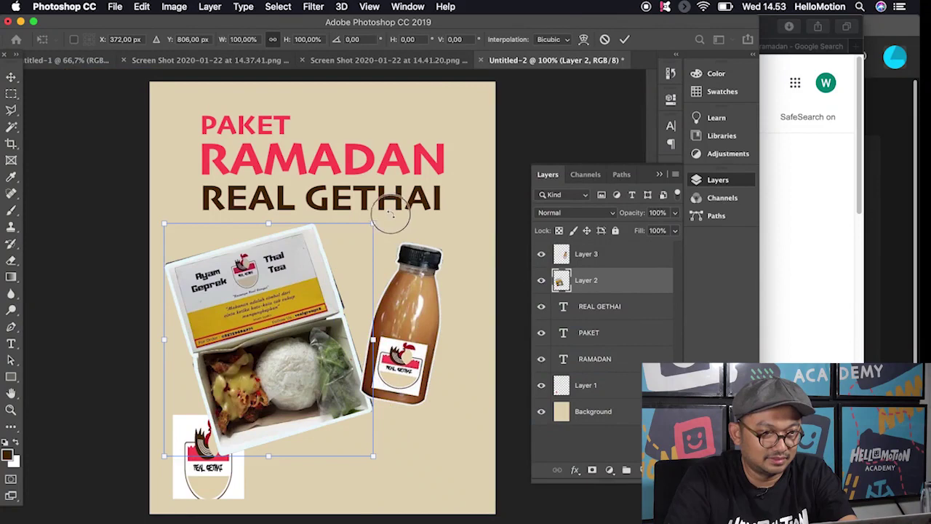
drag(391, 216, 418, 201)
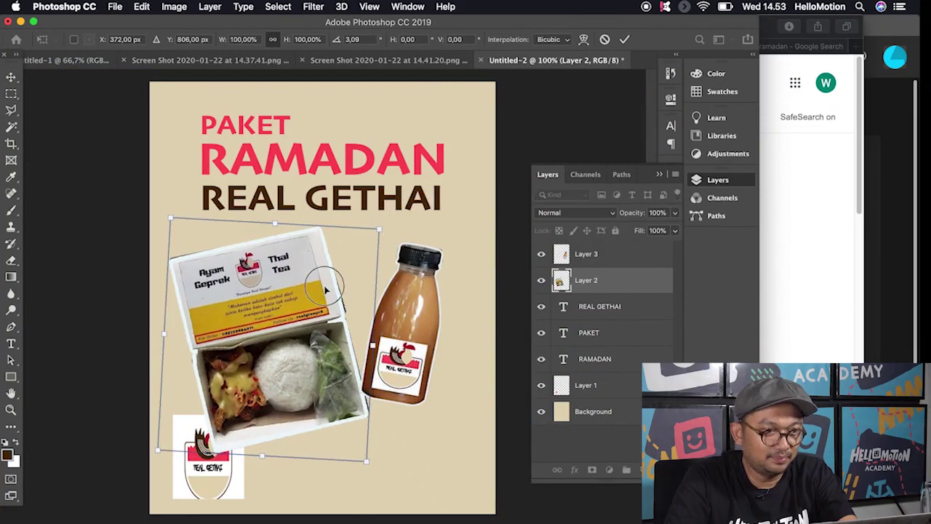
drag(326, 289, 329, 286)
key(Return)
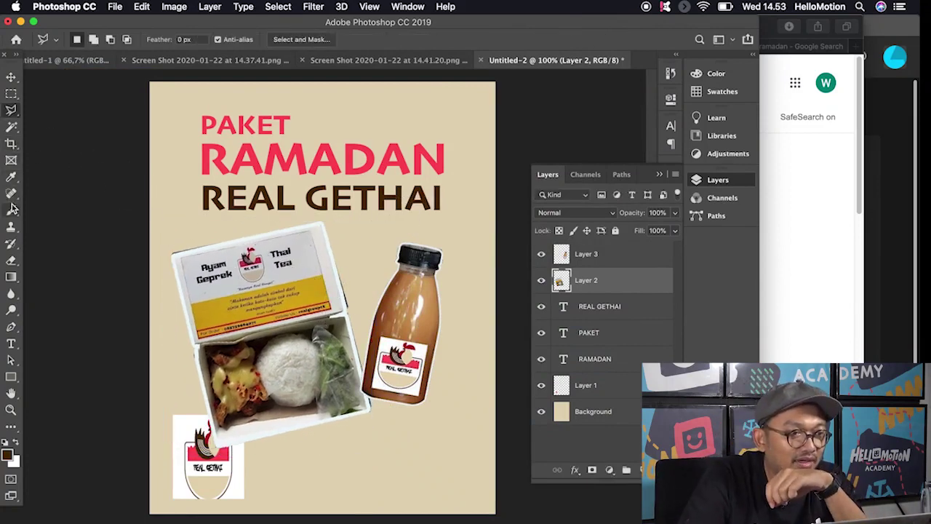
Place the 14.41.20 logo screenshot in the poster, scale it down slightly, and toggle its visibility to compare with the layout beneath
click(355, 314)
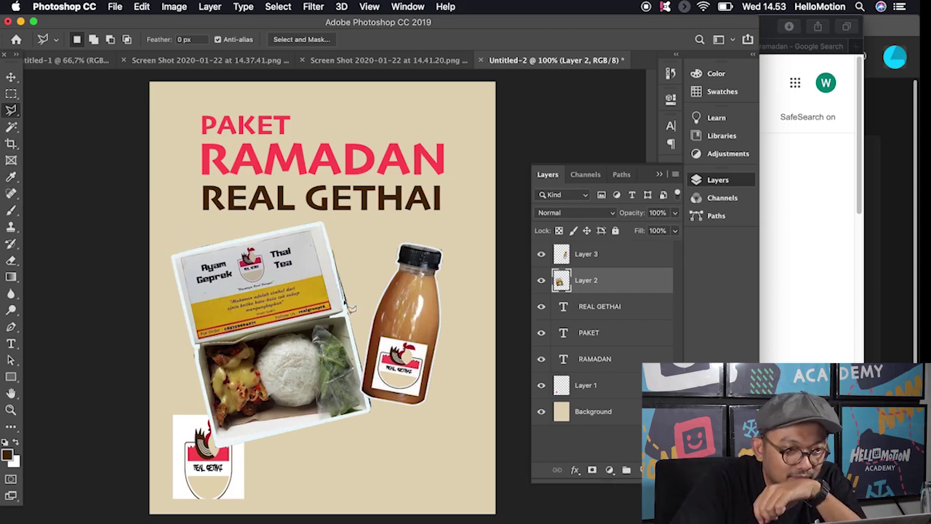
key(m)
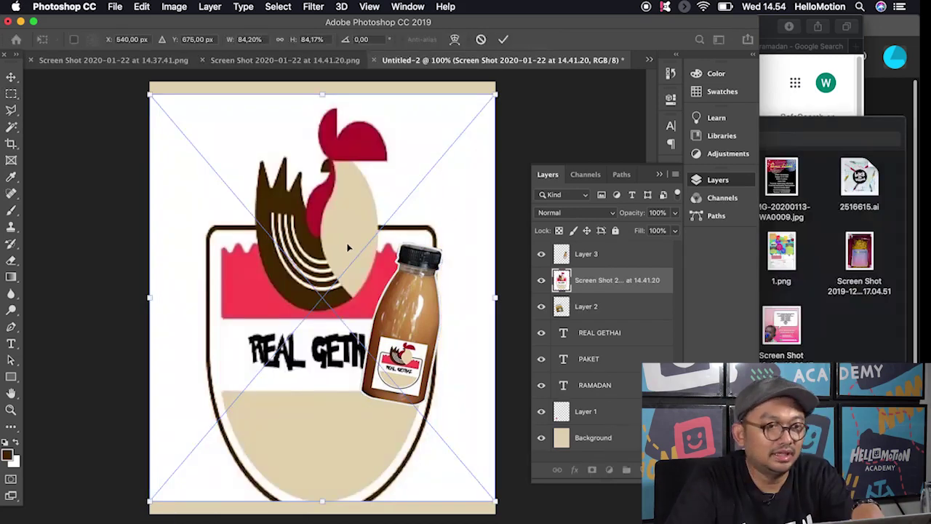
drag(347, 248, 354, 243)
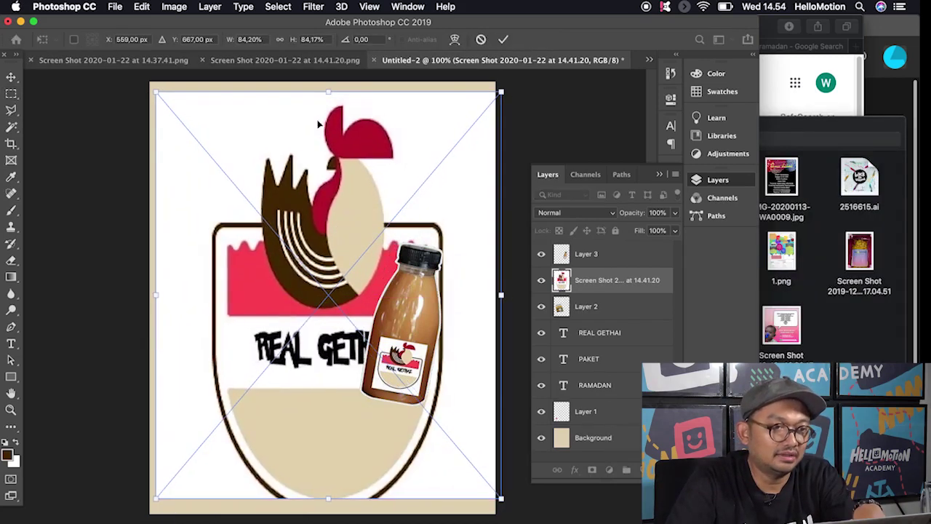
drag(329, 93, 328, 108)
key(Return)
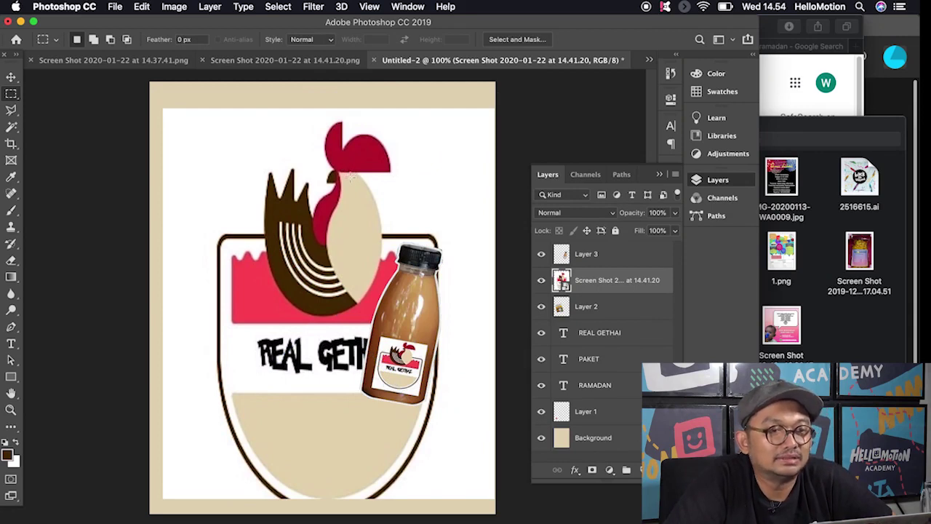
click(541, 286)
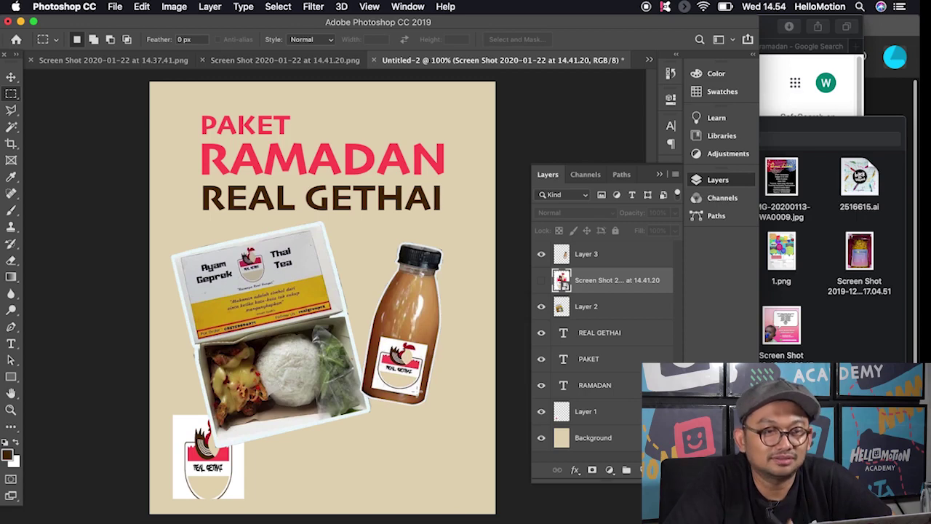
click(541, 280)
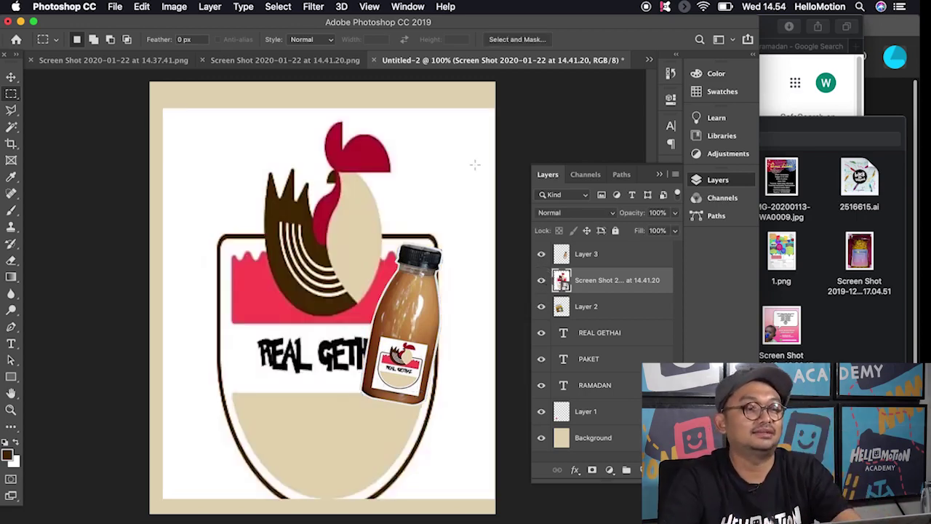
Shrink the placed logo image, move it to the canvas's left side, and hide the bottle and food box layers
key(ctrl+t)
drag(474, 153, 306, 193)
key(Return)
key(m)
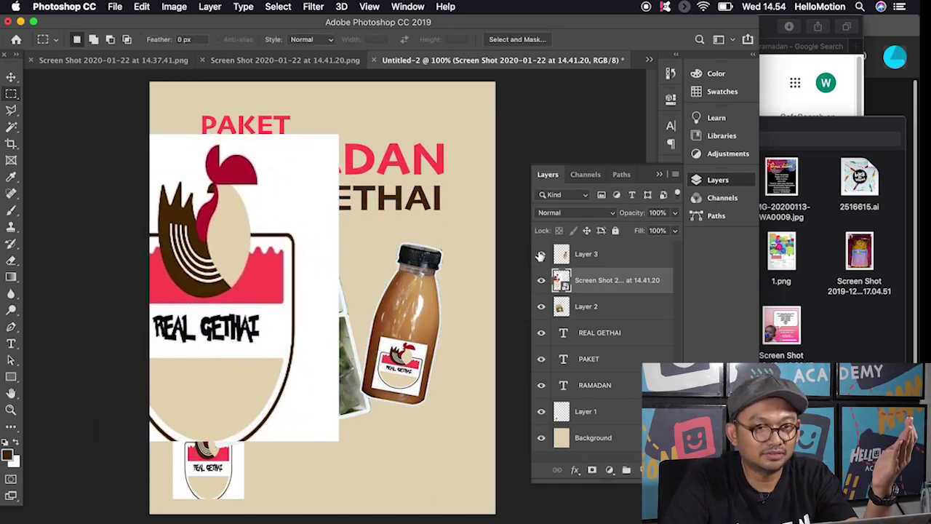
click(541, 254)
click(541, 306)
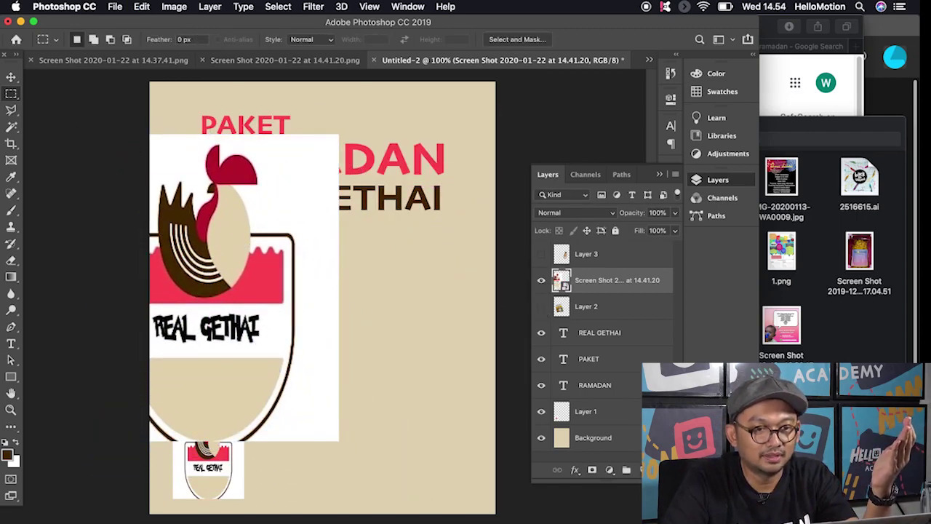
On a new layer, sketch a large rooster head in the canvas's lower right corner with a thin brush, using the logo's dark brown
key(ctrl+shift+alt+n)
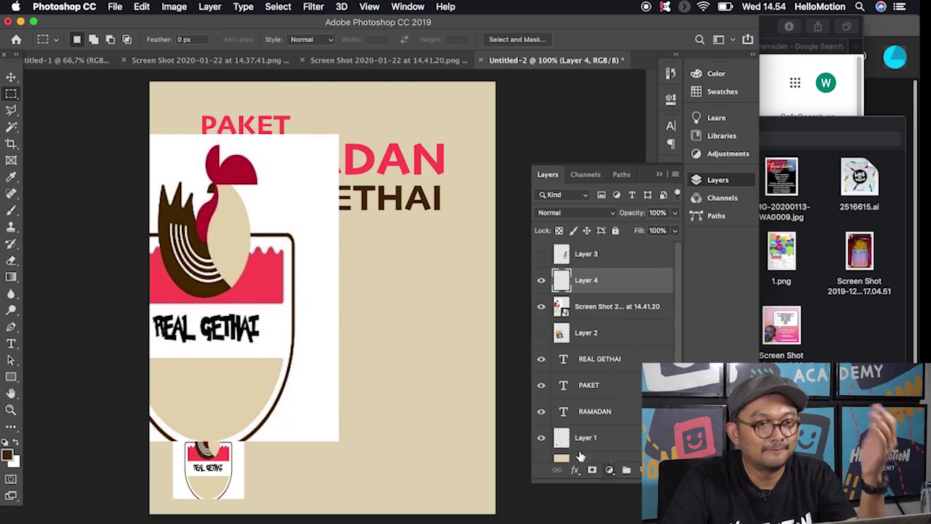
click(11, 179)
click(185, 211)
click(11, 210)
click(90, 40)
mouse_move(441, 369)
mouse_down()
mouse_move(405, 372)
mouse_move(435, 389)
mouse_up()
mouse_move(429, 390)
mouse_down()
mouse_move(388, 457)
mouse_move(411, 396)
mouse_up()
key(super+z)
drag(452, 354, 495, 309)
drag(426, 409, 436, 486)
drag(444, 431, 456, 513)
mouse_move(473, 349)
mouse_down()
mouse_move(453, 349)
mouse_move(496, 380)
mouse_up()
drag(473, 372, 496, 444)
drag(425, 430, 415, 486)
Lower the opacity of the rooster sketch layer and add a new layer above it for painting
click(675, 213)
drag(675, 229, 619, 229)
click(644, 469)
Paint the rooster's beak dark brown and its wattle solid dark red over the sketch, covering the gaps along the wattle's outline
key(super+plus)
mouse_move(466, 437)
mouse_down()
mouse_move(316, 284)
mouse_move(352, 303)
mouse_move(344, 311)
mouse_move(328, 291)
mouse_move(368, 331)
mouse_move(342, 356)
mouse_move(357, 348)
mouse_up()
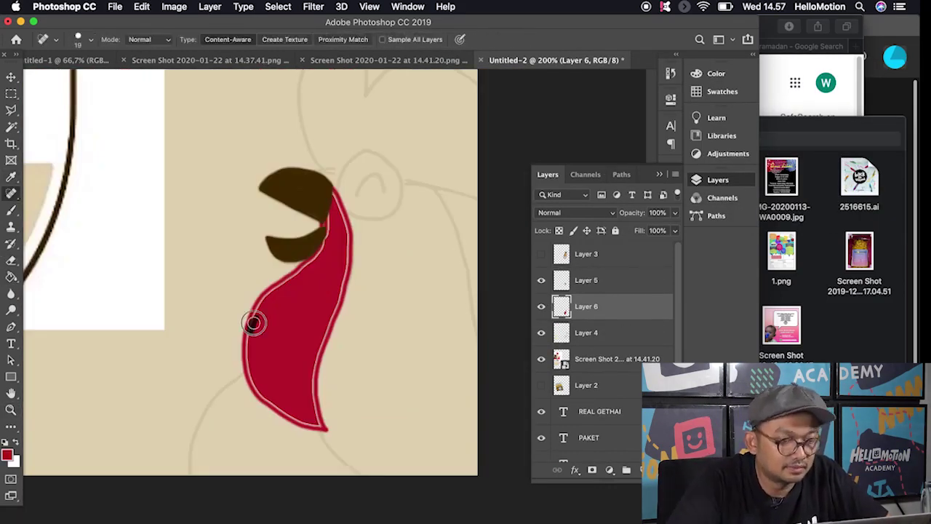
key(b)
mouse_move(252, 323)
mouse_down()
mouse_move(264, 399)
mouse_move(312, 380)
mouse_move(344, 266)
mouse_move(310, 273)
mouse_up()
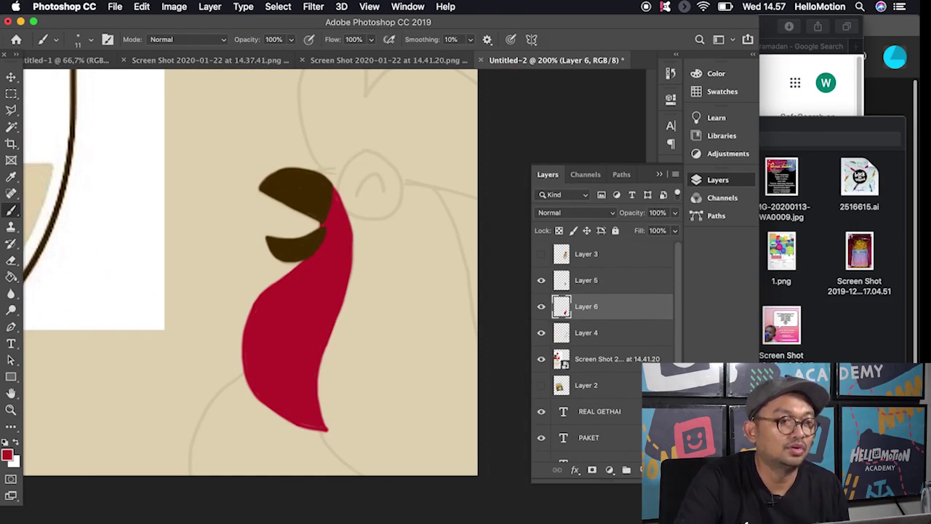
Outline the rooster's comb in the same dark red along the sketch, fill it, and brush over the gaps at its edges
click(11, 394)
drag(357, 208, 285, 322)
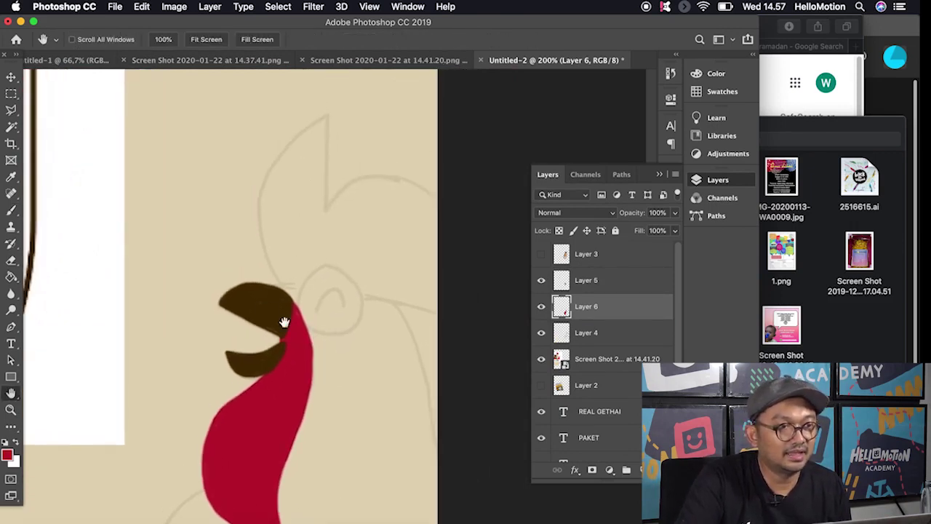
click(11, 211)
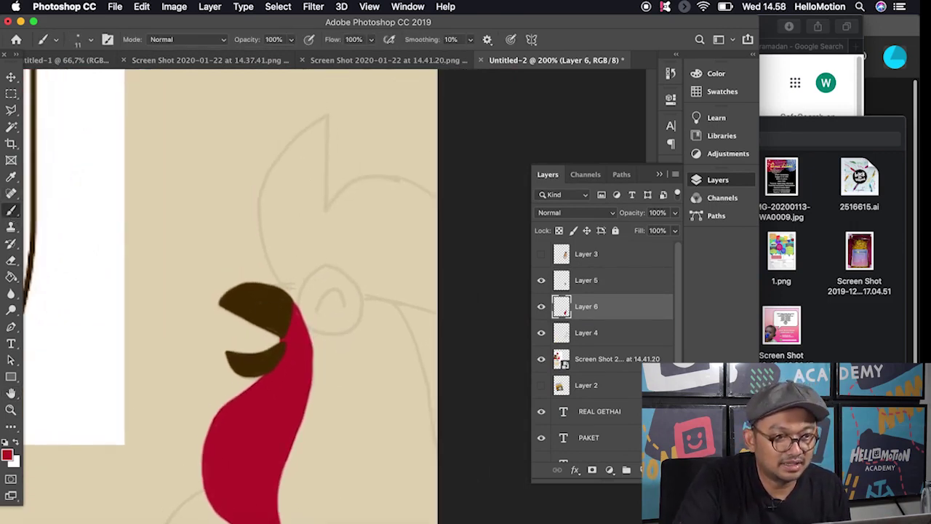
drag(366, 299, 442, 310)
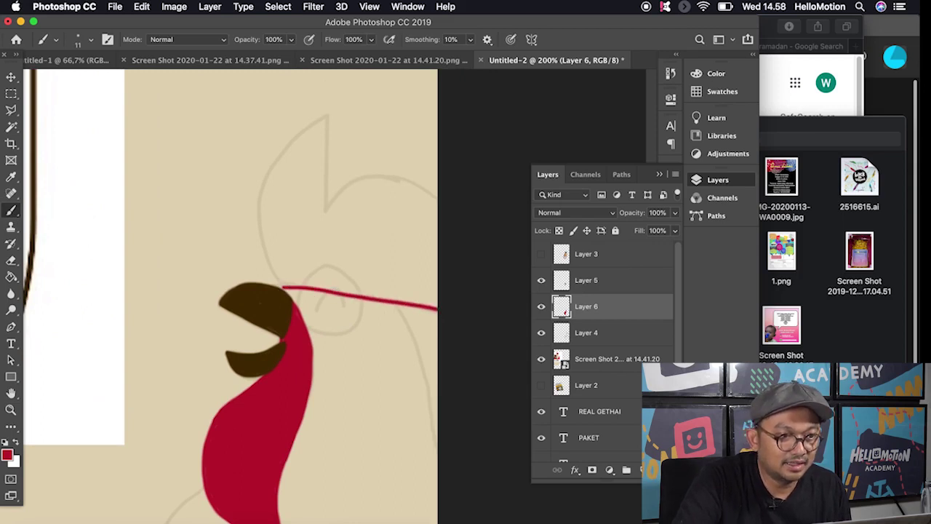
mouse_move(269, 265)
mouse_down()
mouse_move(265, 192)
mouse_move(289, 151)
mouse_move(323, 124)
mouse_move(323, 190)
mouse_up()
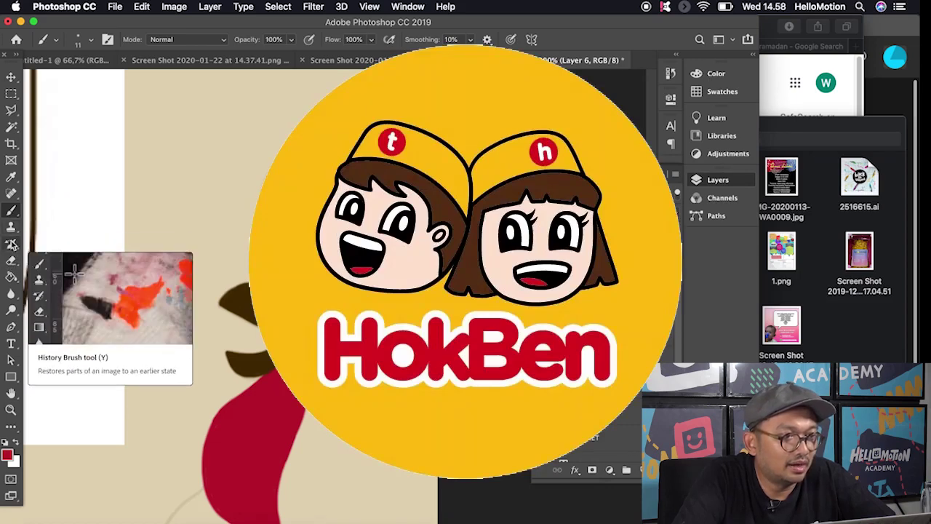
click(10, 276)
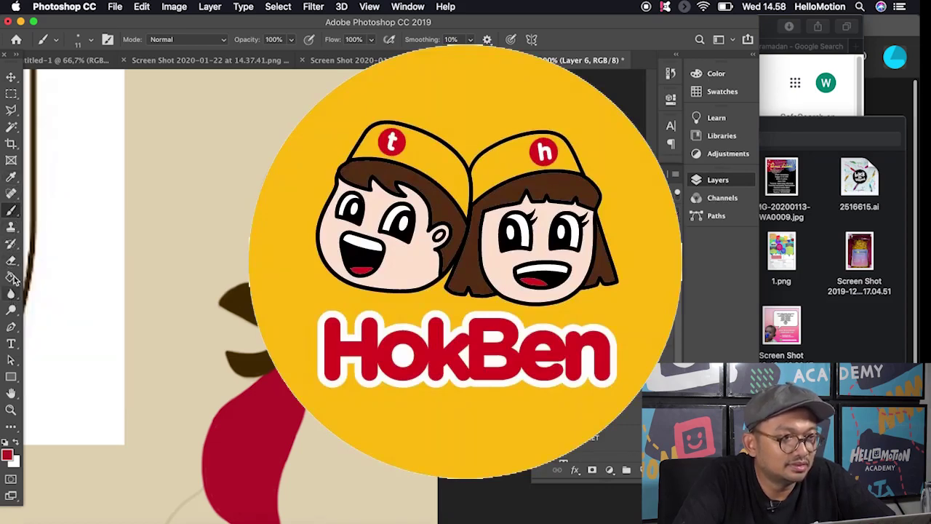
click(11, 211)
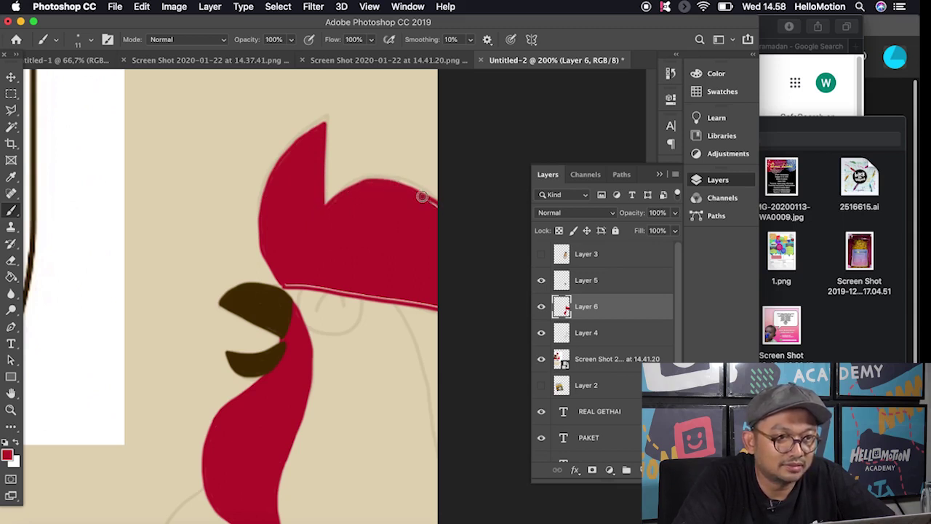
Paint the feathers below the wattle dark brown and the rooster's round eye white, each on its own new layer
scroll(422, 197, down, 5)
click(643, 470)
alt+click(291, 145)
drag(188, 429, 244, 331)
key(x)
drag(393, 146, 357, 121)
Set the hard round brush to 55 px and paint a thick white outline around the rooster on a layer behind its coloured parts
click(90, 39)
drag(77, 79, 92, 79)
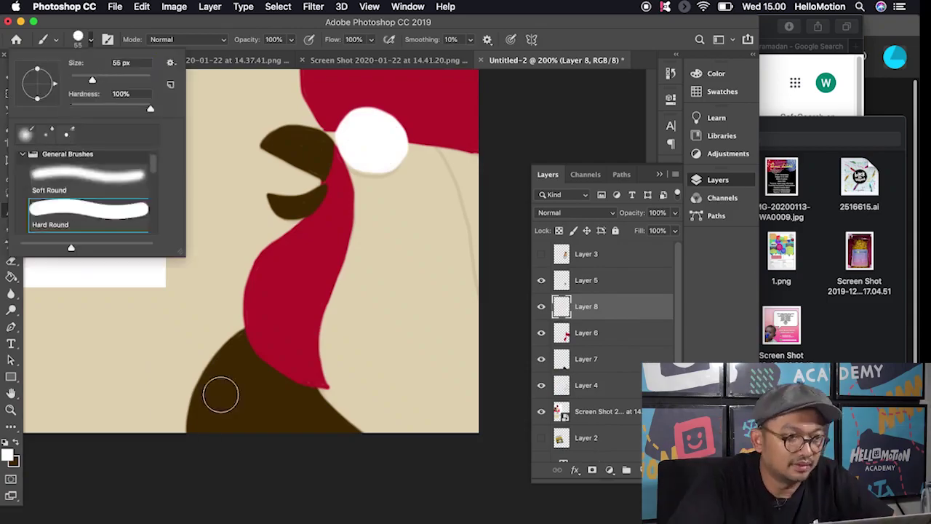
key(Escape)
key(ctrl+0)
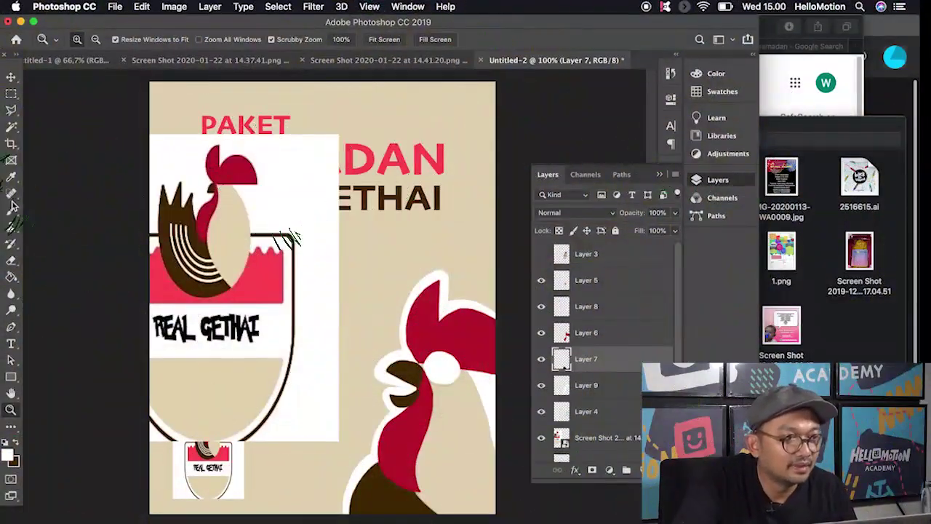
Paint thin curved beige stripes across the rooster's brown feathers with the hard round brush at 9 px, using the body's sampled beige
click(11, 176)
click(457, 434)
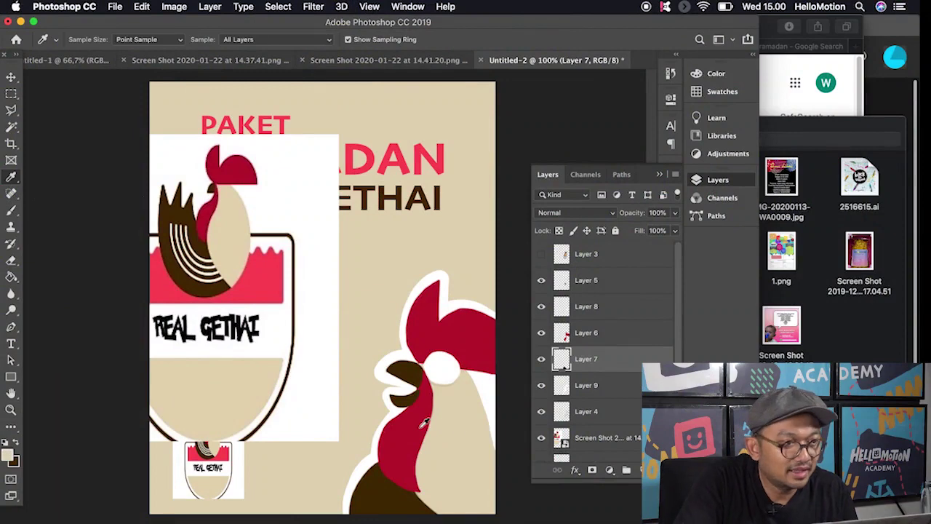
click(11, 210)
click(91, 40)
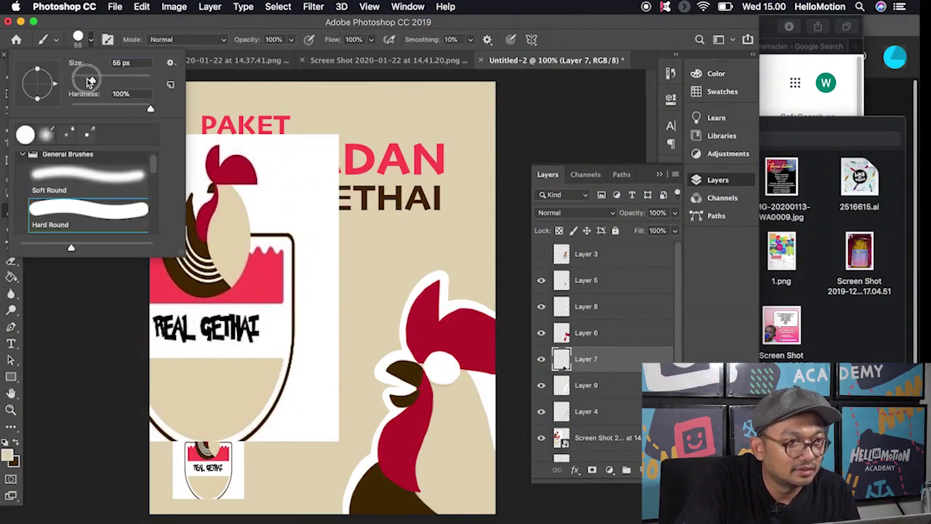
drag(91, 80, 79, 80)
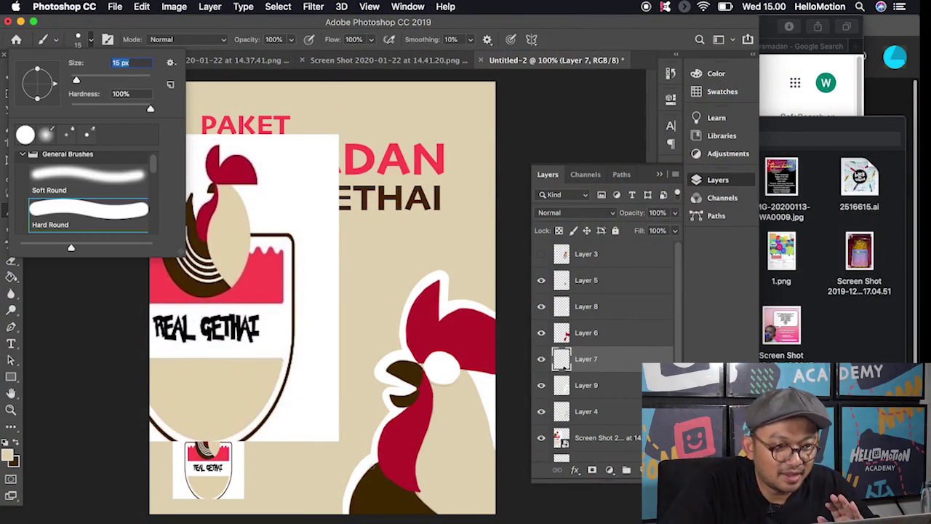
drag(383, 472, 363, 510)
key(super+z)
click(90, 40)
drag(76, 80, 72, 80)
mouse_move(380, 473)
mouse_down()
mouse_move(361, 493)
mouse_move(374, 512)
mouse_up()
key(super+z)
Paint a small black smiling arc inside the rooster's white eye on a new topmost layer
key(x)
key(d)
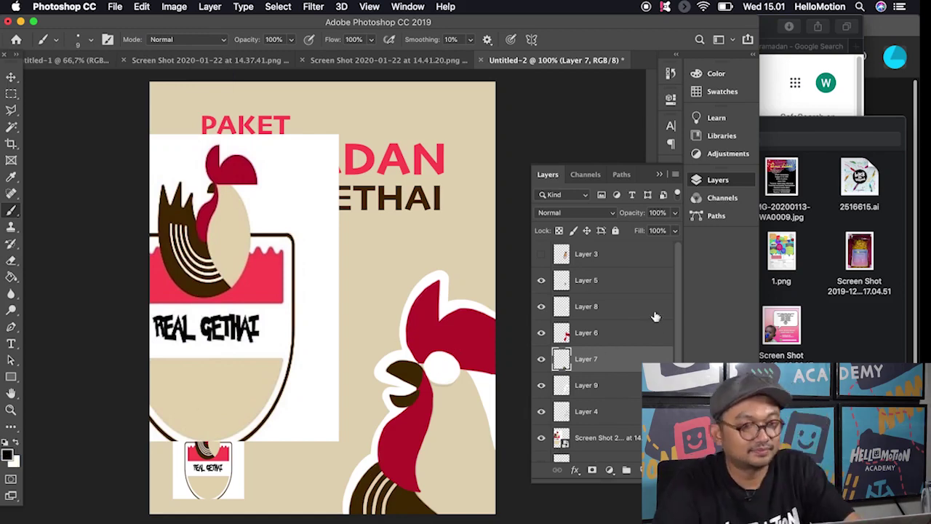
click(640, 280)
click(642, 469)
drag(441, 368, 442, 361)
key(super+z)
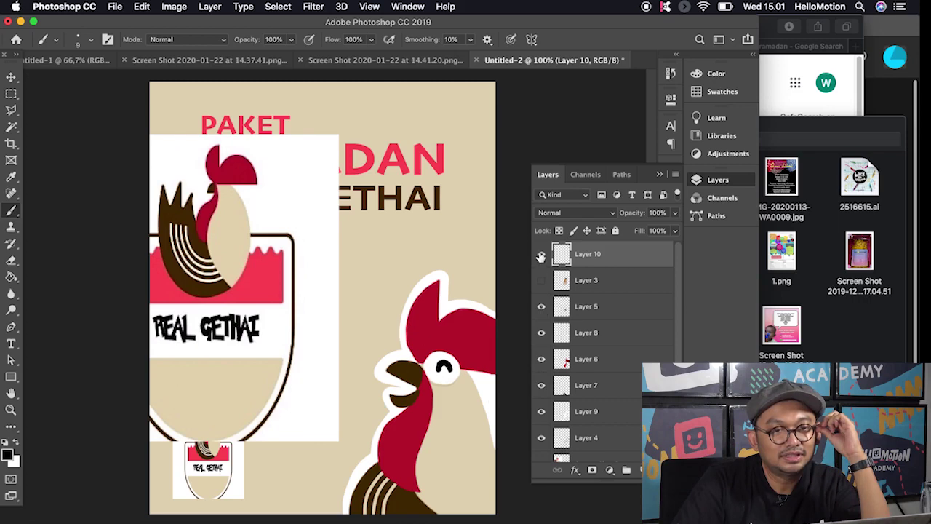
Hide the logo reference screenshot, show the food box cut-out, and save the document as eps 4.psd
click(543, 462)
scroll(545, 460, down, 3)
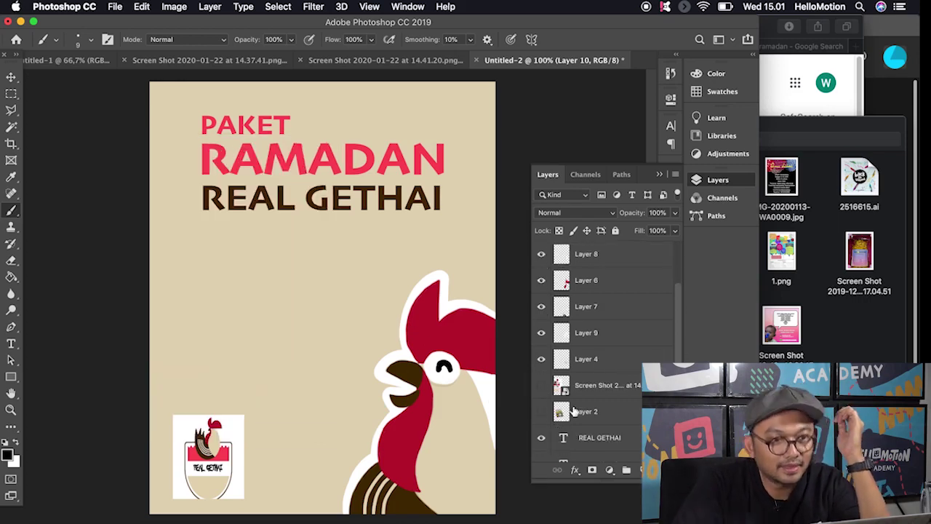
click(541, 412)
key(super+s)
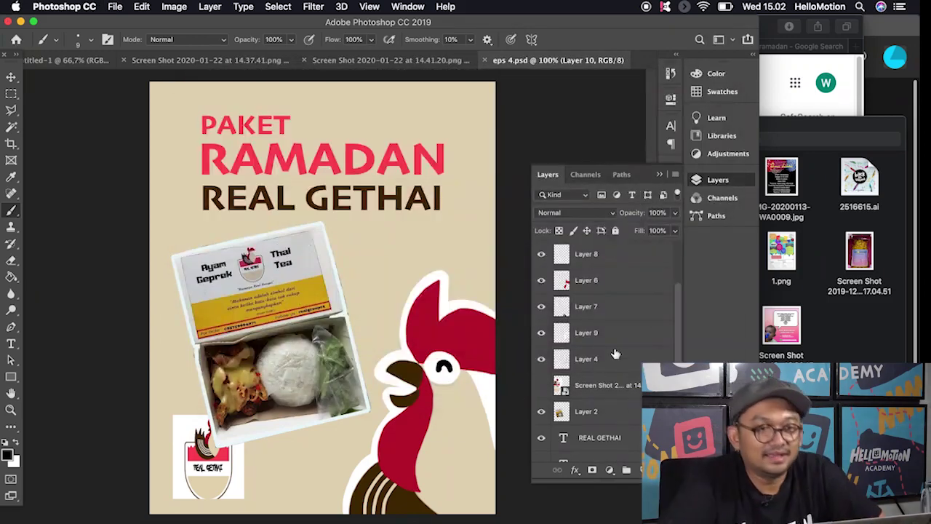
Toggle the logo reference, bottle and eye arc layers to preview how the poster elements fit together
click(541, 387)
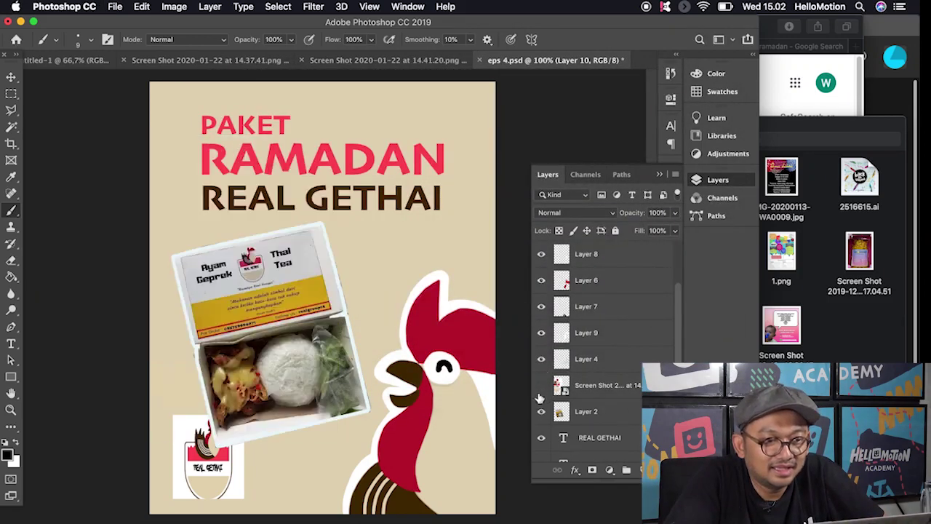
click(540, 386)
scroll(538, 391, down, 2)
scroll(676, 315, up, 5)
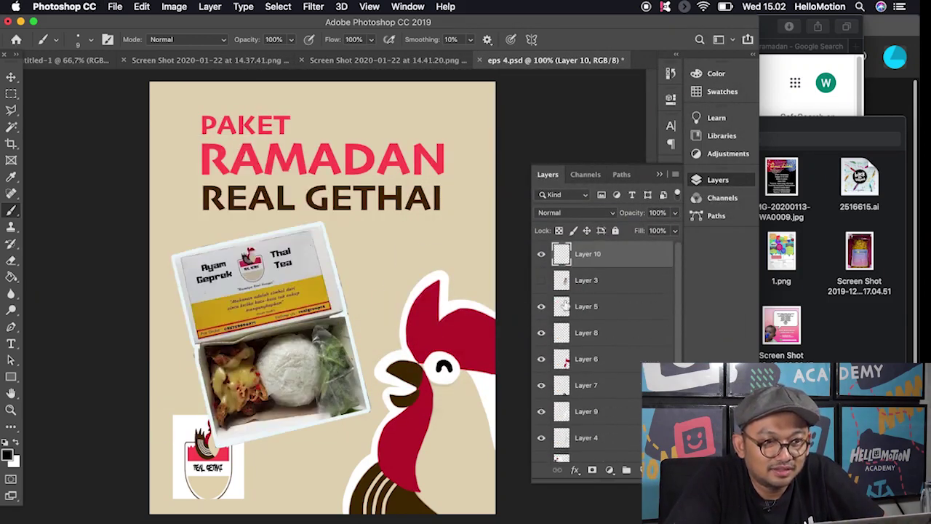
click(541, 283)
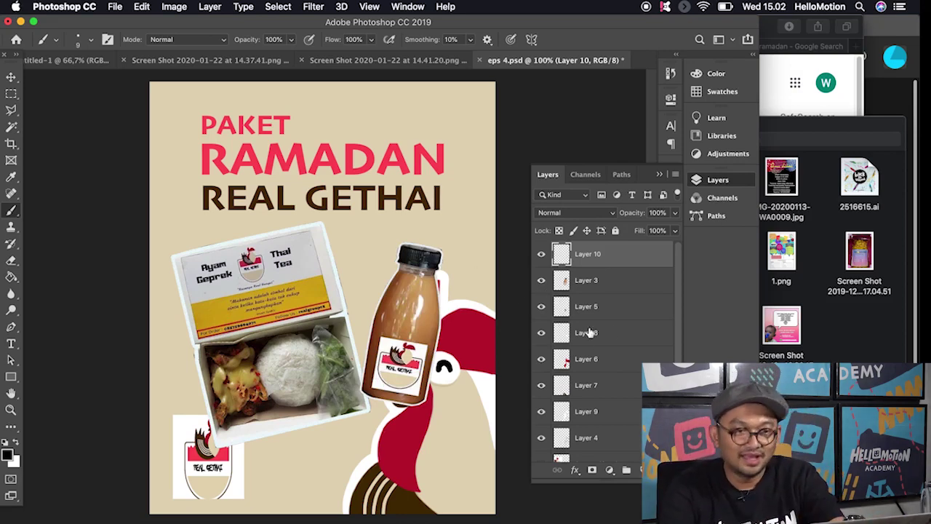
drag(544, 265, 547, 291)
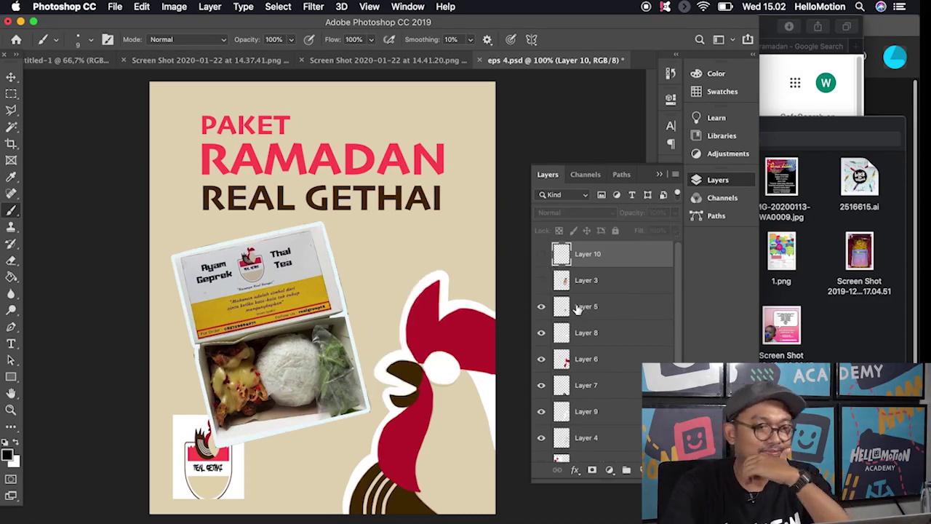
Move the rooster's eye arc layer below the bottle layer and show it again
click(585, 368)
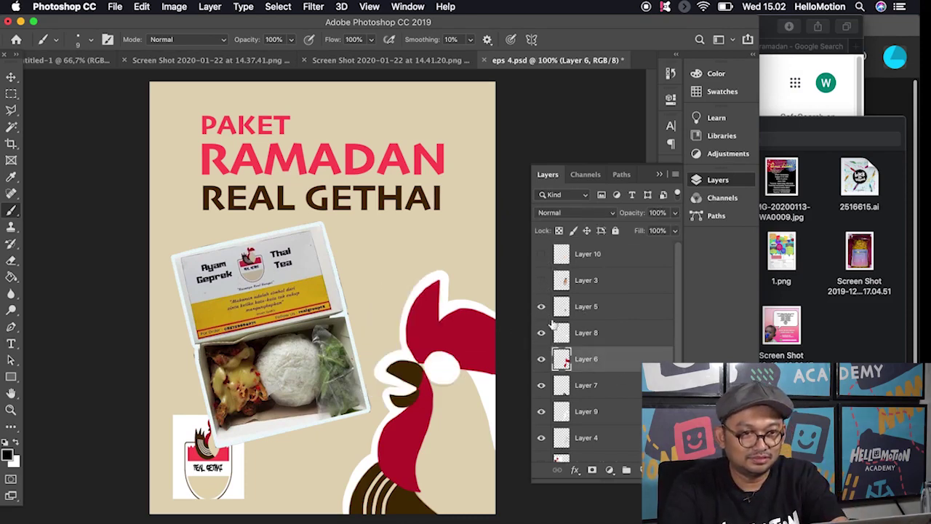
click(586, 306)
shift+click(592, 435)
key(super+t)
drag(593, 254, 592, 283)
click(541, 281)
Select all the rooster layers and scale them down together toward the canvas's lower-right corner
shift+click(593, 435)
key(super+t)
mouse_move(343, 268)
mouse_down()
mouse_move(383, 312)
mouse_move(374, 321)
mouse_up()
key(Return)
key(b)
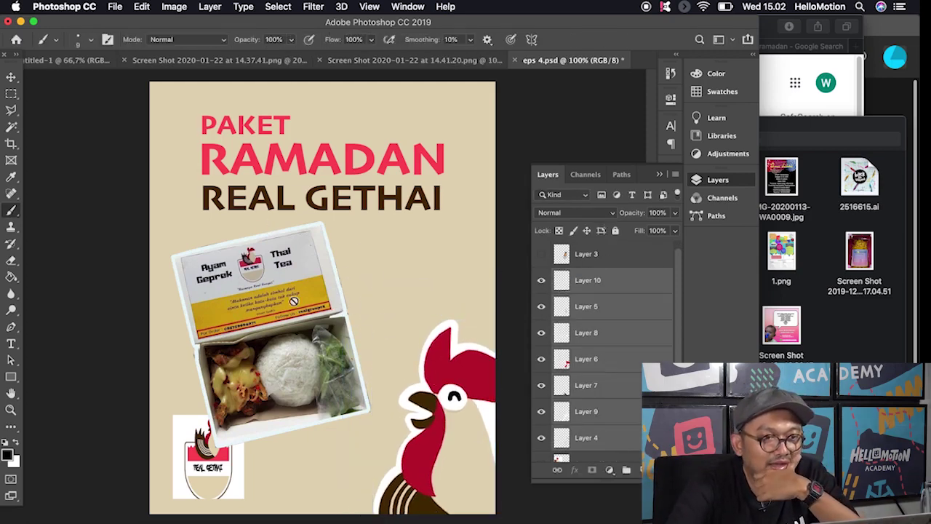
Sample the mustard yellow from the food box's label, add a new layer above the feather layer, and hide the food box
click(11, 179)
click(216, 322)
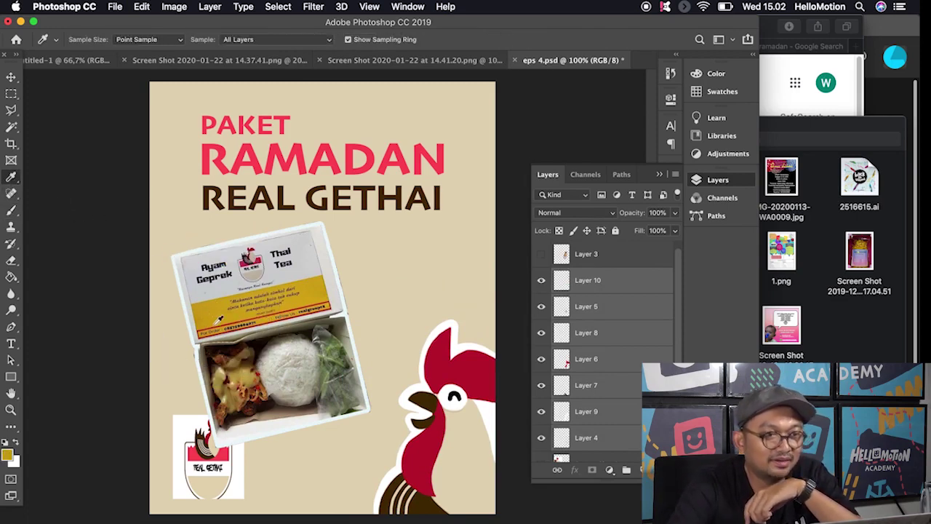
click(586, 438)
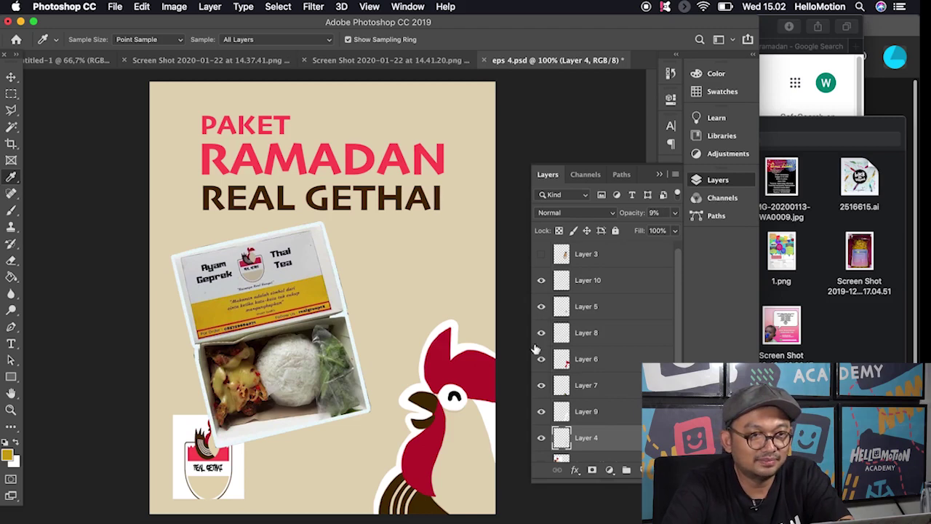
scroll(582, 364, down, 6)
click(589, 333)
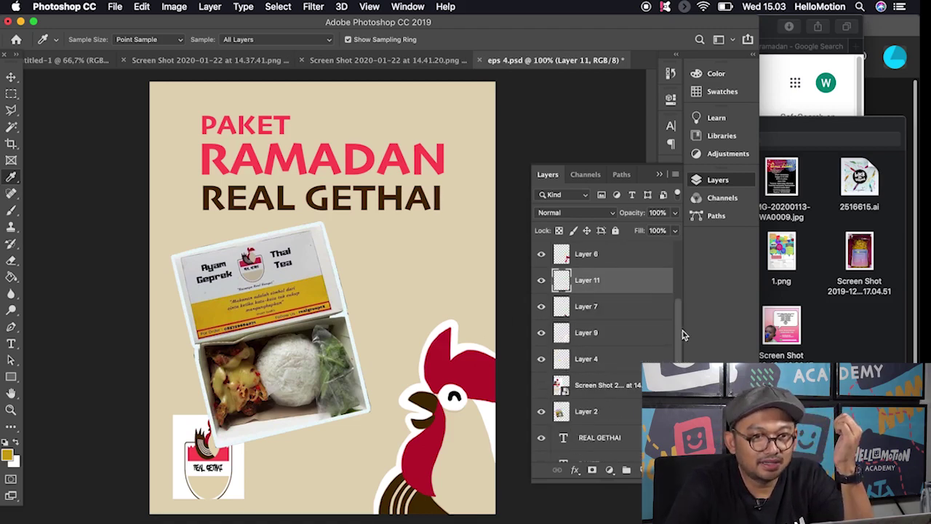
drag(682, 334, 675, 260)
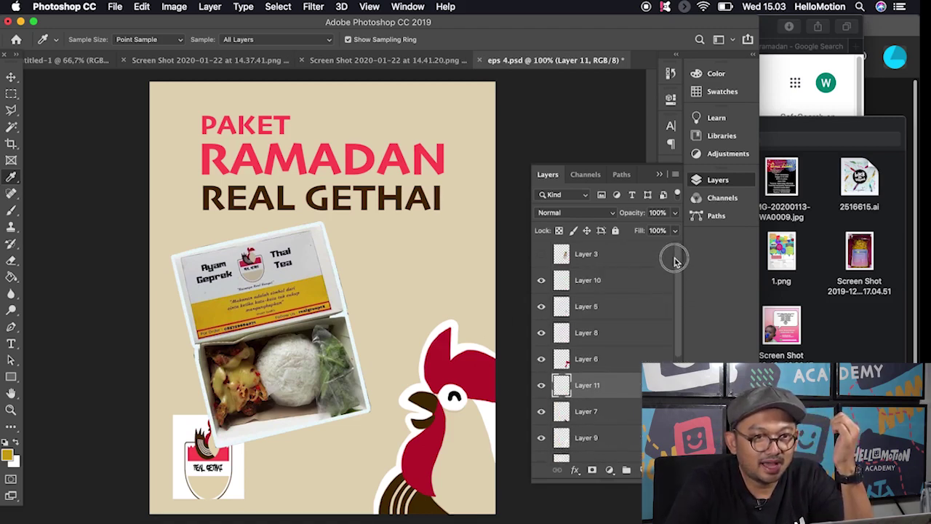
click(542, 386)
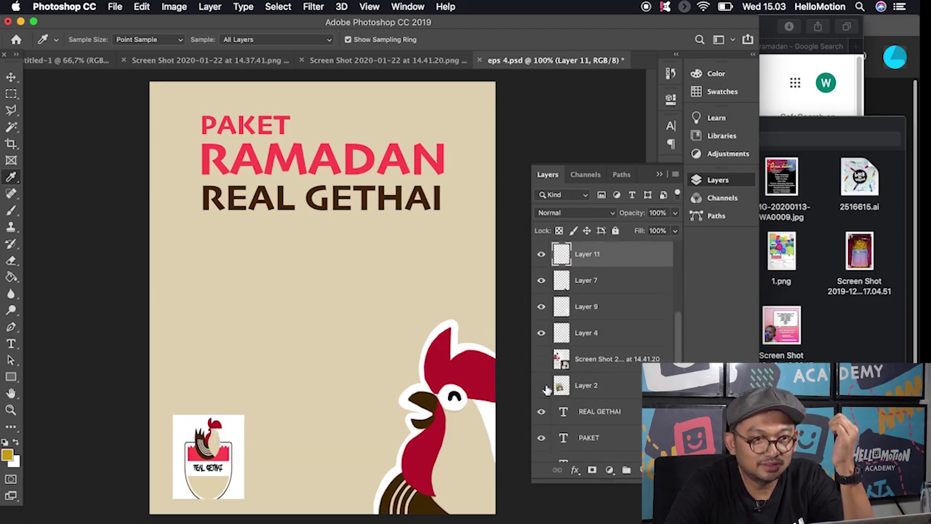
Outline a large spiky starburst selection across the middle of the poster, with one long tip reaching toward the rooster's beak
click(11, 111)
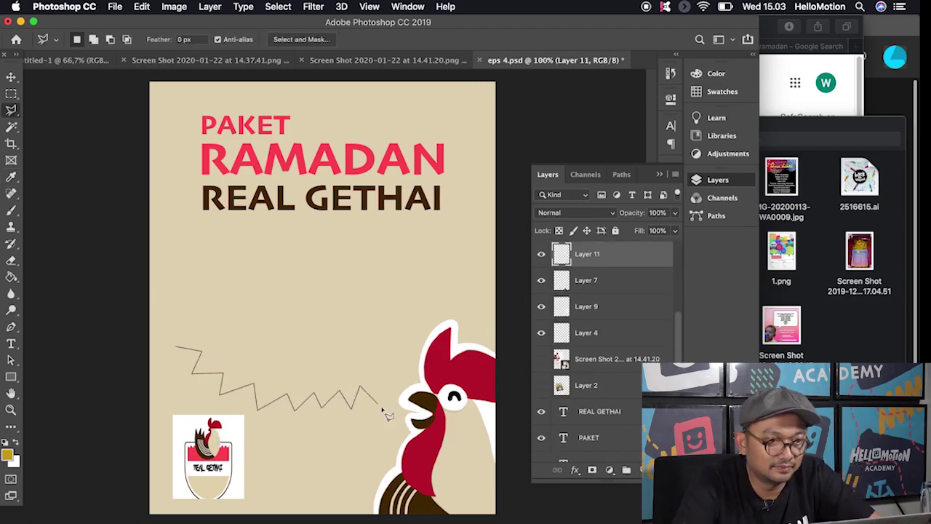
click(398, 419)
click(369, 379)
click(394, 379)
click(389, 366)
click(414, 364)
click(409, 347)
click(439, 344)
click(426, 324)
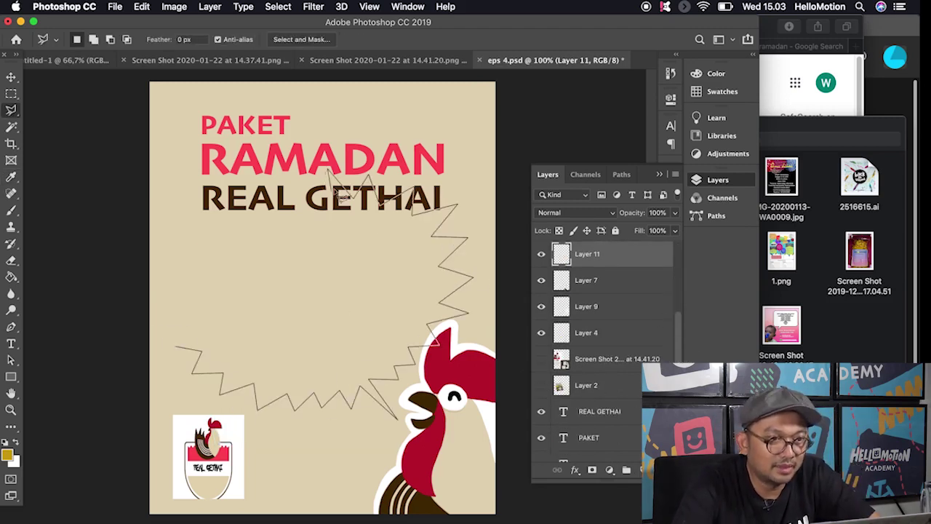
click(175, 348)
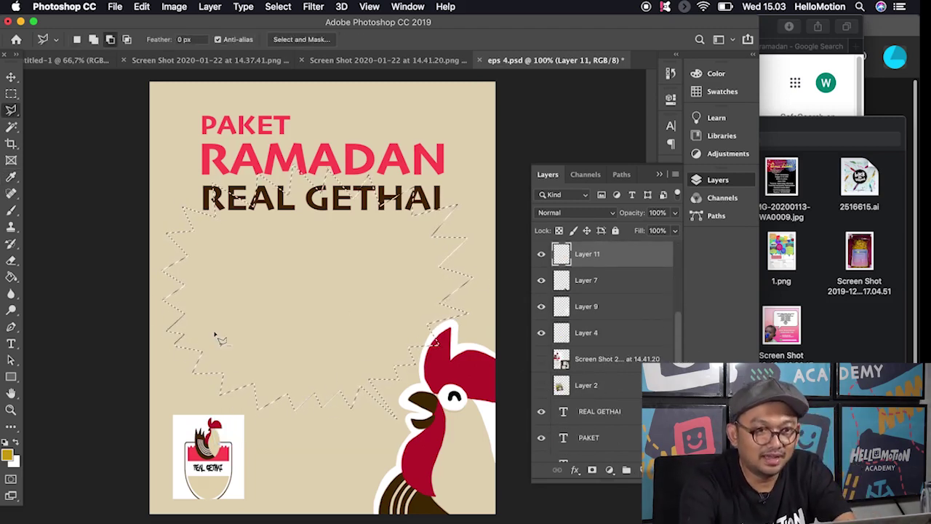
Fill the starburst selection with the mustard yellow, deselect, and move its layer below the food box layer
key(alt+BackSpace)
key(ctrl+d)
key(m)
drag(619, 259, 614, 393)
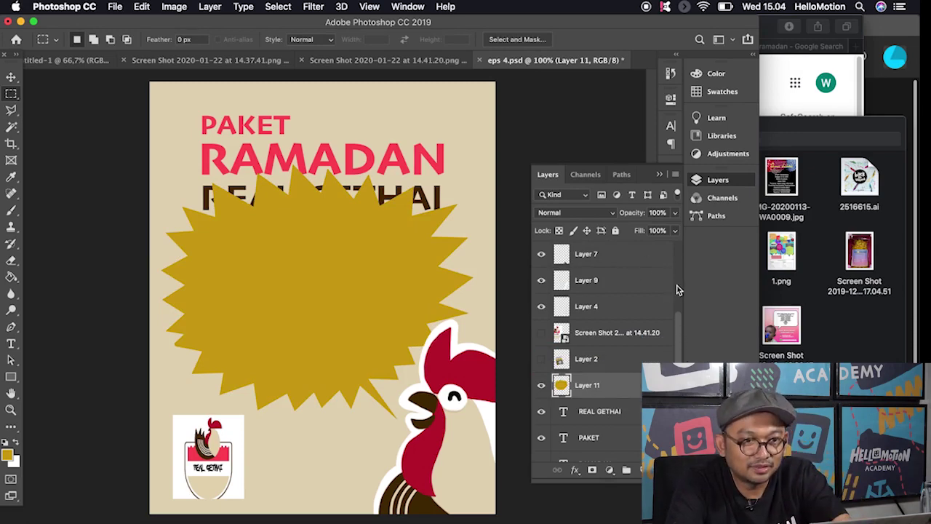
Scale the three title lines down and move them up, and adjust the starburst so it sits below the title
scroll(678, 286, down, 3)
click(599, 343)
shift+click(594, 396)
key(ctrl+t)
drag(417, 162, 425, 138)
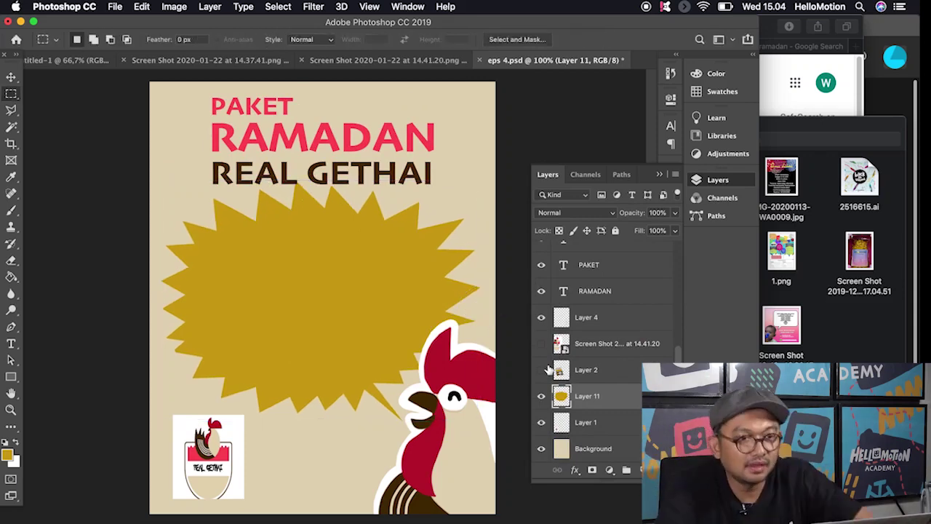
Show the food box, move the bottle layer directly above it so it sits behind the rooster, and show the bottle
click(542, 370)
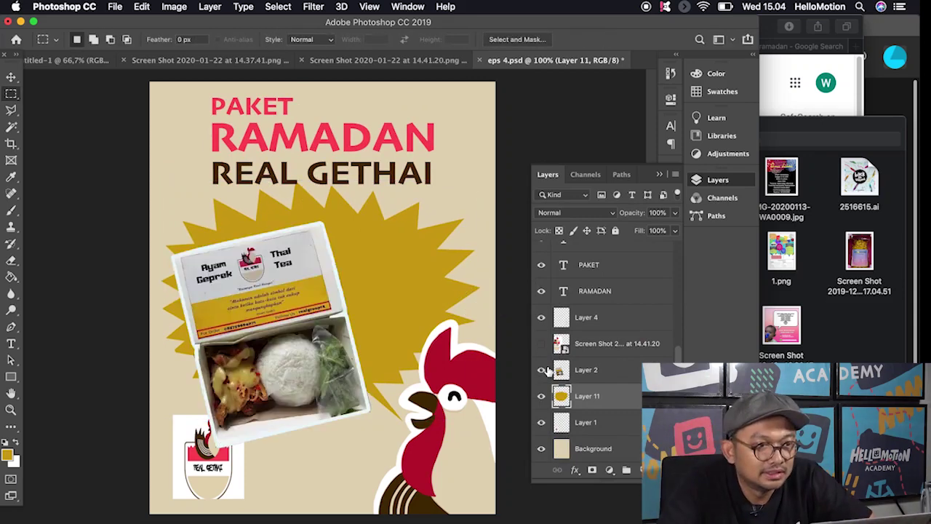
drag(678, 360, 674, 259)
drag(640, 255, 630, 443)
scroll(678, 334, down, 3)
drag(626, 306, 582, 425)
click(541, 411)
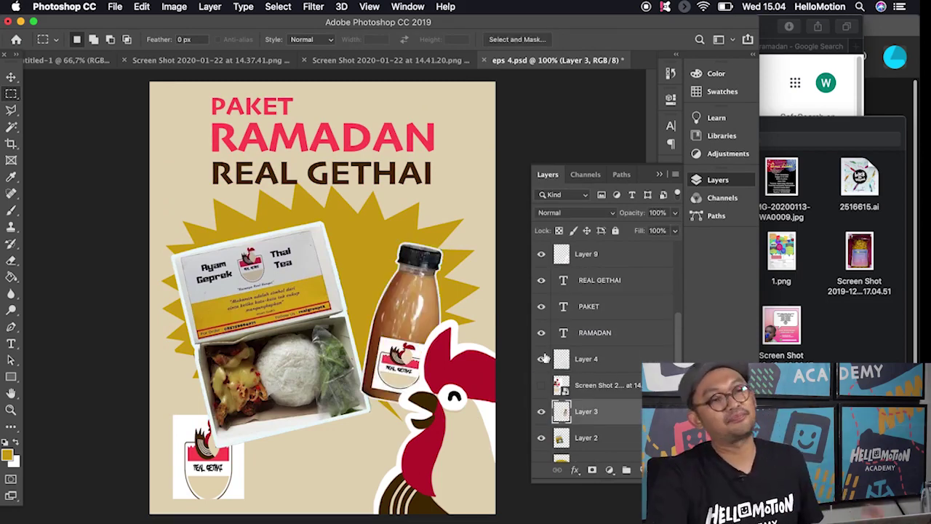
Scale the food box cut-out down slightly and move it up onto the starburst, clear of the logo
click(597, 439)
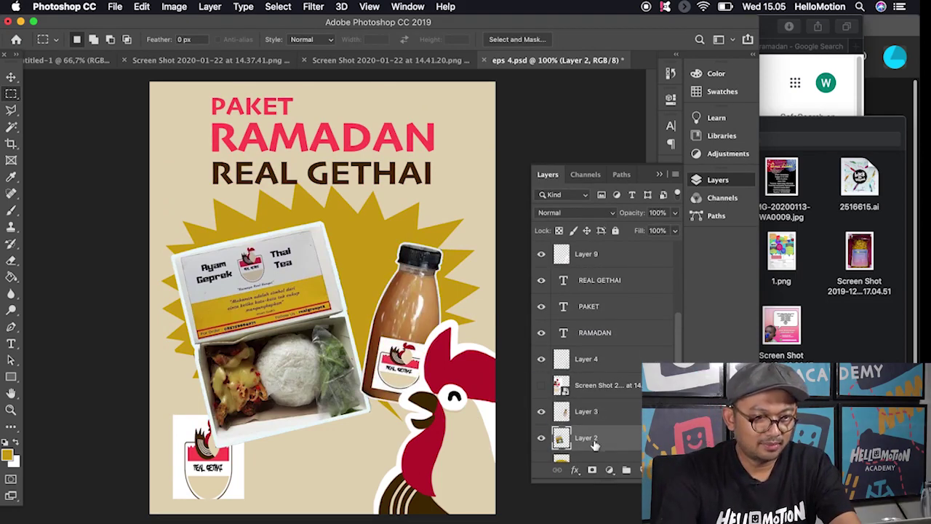
key(super+t)
drag(393, 215, 402, 224)
drag(324, 299, 320, 270)
key(Return)
Move the bottle up beside the food box, clear of the rooster, and compare the layout with and without the starburst
click(582, 412)
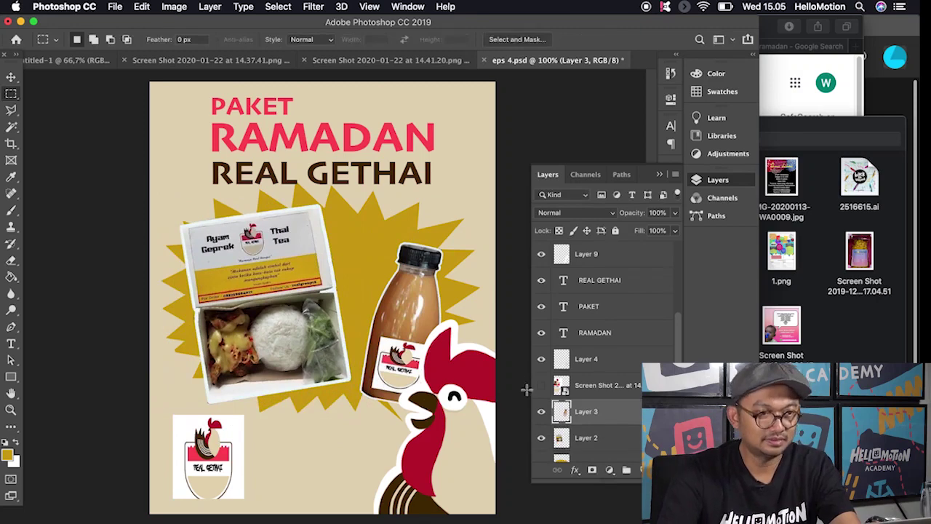
key(v)
drag(389, 291, 366, 262)
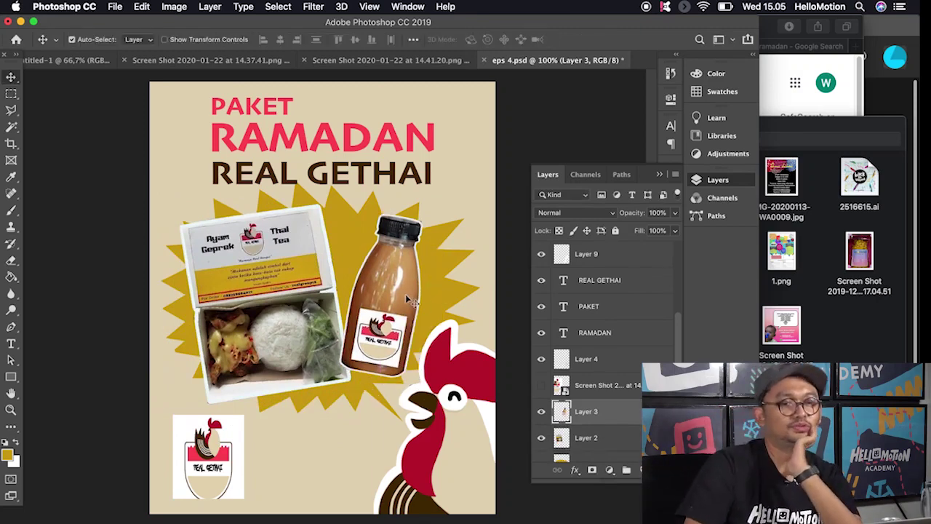
scroll(578, 422, down, 3)
click(542, 397)
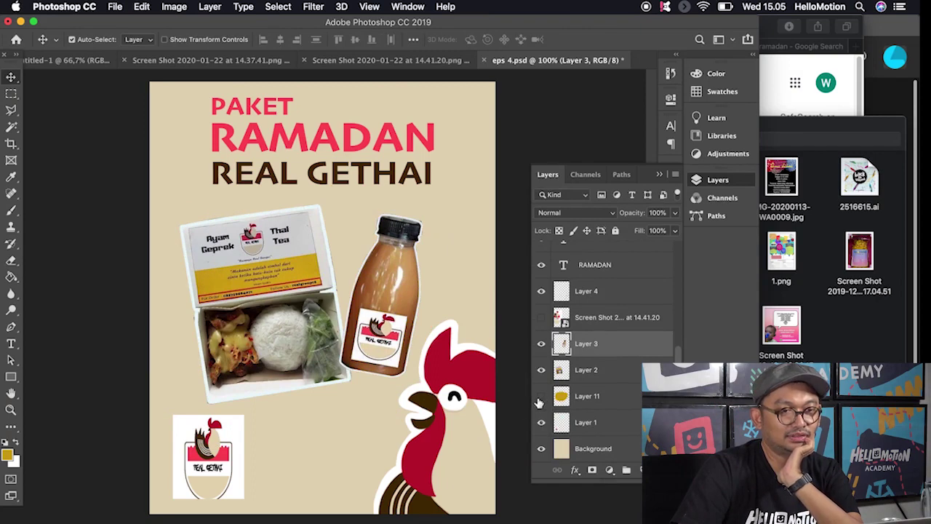
click(541, 397)
Scale the food box down slightly and reduce the tilt of the box and the bottle on the starburst
click(306, 291)
key(super+t)
drag(358, 208, 362, 222)
drag(322, 249, 315, 245)
key(Return)
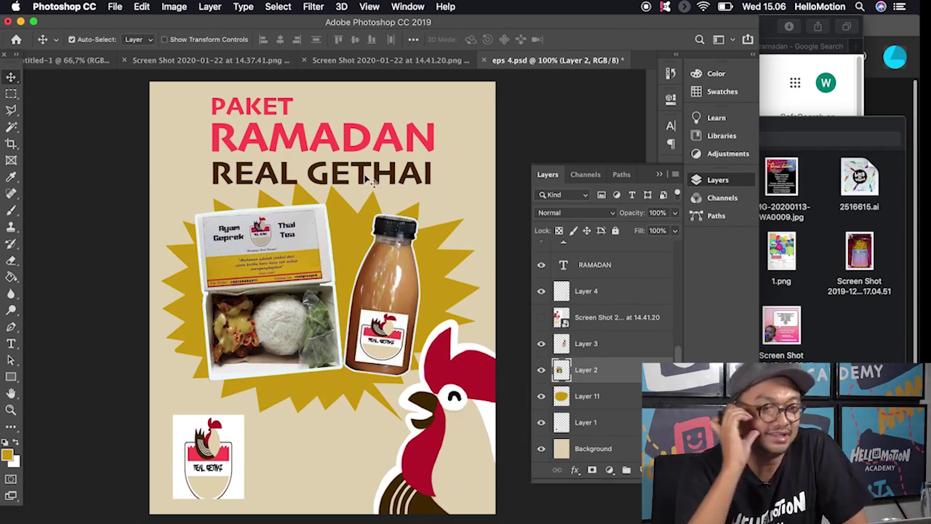
Move the food box and the bottle lower on the poster and hide the yellow starburst
drag(280, 255, 264, 282)
drag(386, 275, 370, 311)
drag(270, 343, 273, 354)
click(541, 396)
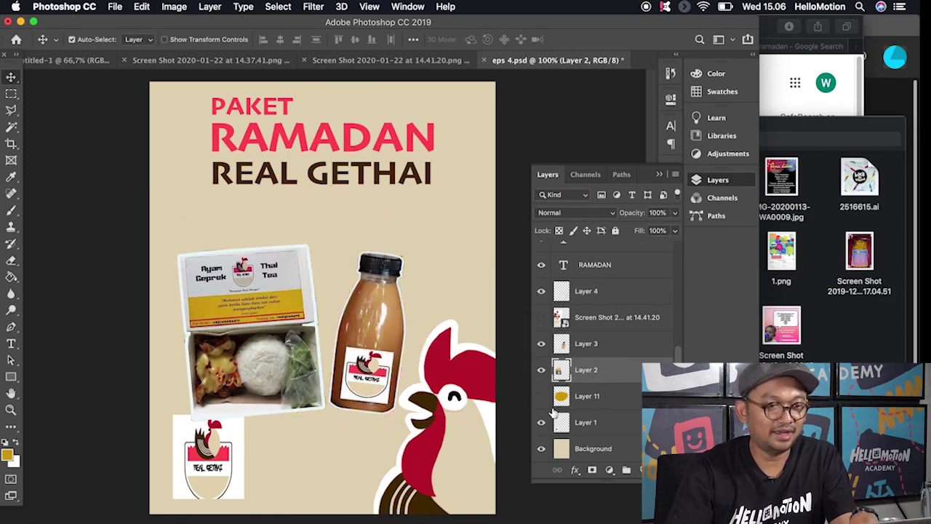
Stagger the products by raising the bottle below the title and lowering the food box over the top of the logo
drag(385, 337, 394, 304)
drag(287, 327, 294, 346)
click(370, 284)
key(super+t)
key(Escape)
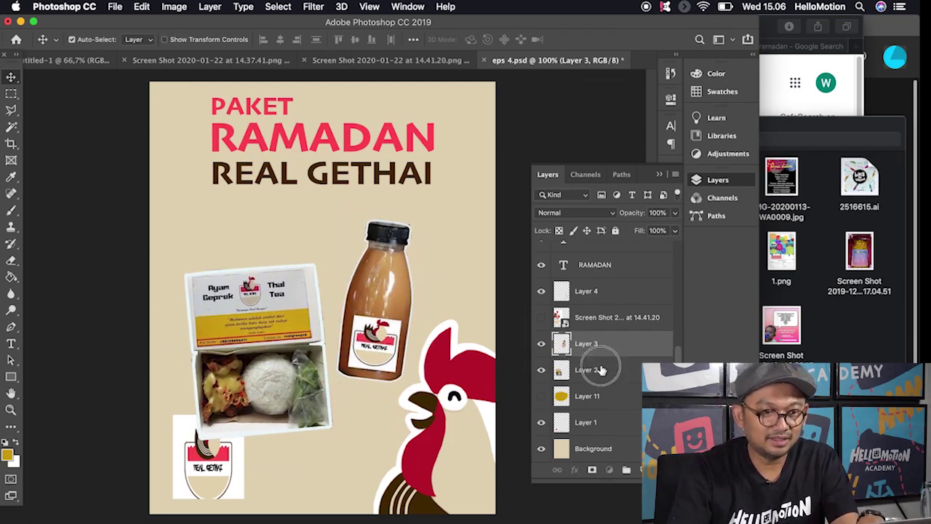
Rotate the food box cut-out slightly counterclockwise
click(596, 370)
key(ctrl+t)
mouse_move(346, 248)
mouse_down()
mouse_move(333, 240)
mouse_move(339, 246)
mouse_up()
key(Return)
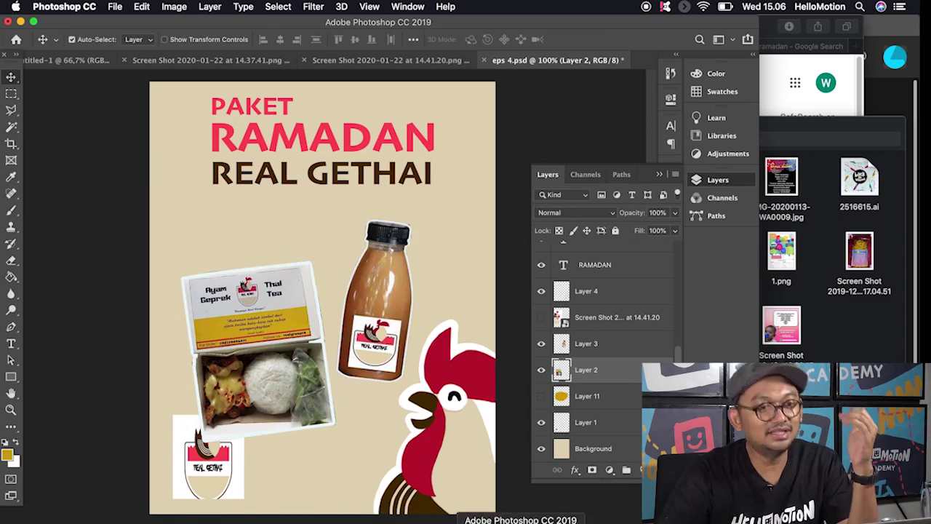
Look through the other open documents: the two source screenshots and the blank Untitled-1 canvas
click(120, 61)
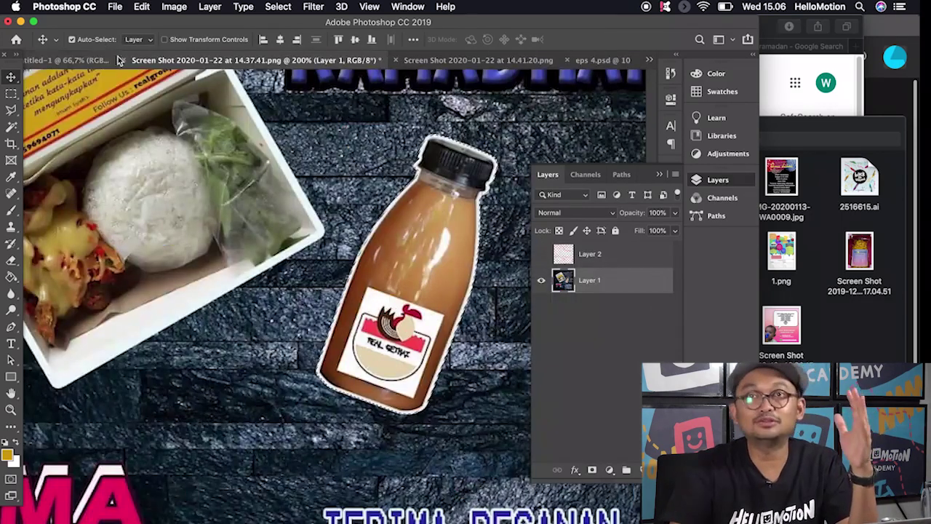
click(430, 60)
click(73, 61)
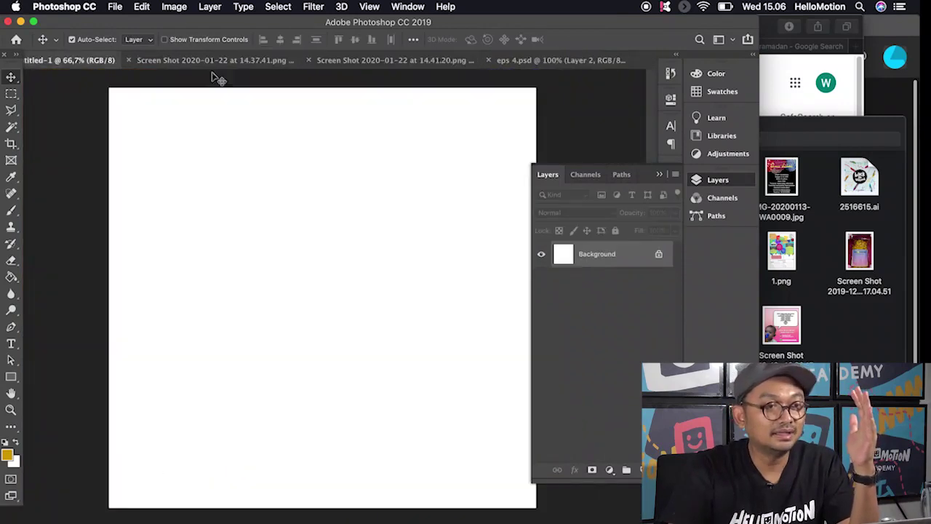
Examine the whole original poster in the 14.37.41 screenshot, including its price and order text
click(215, 61)
click(11, 410)
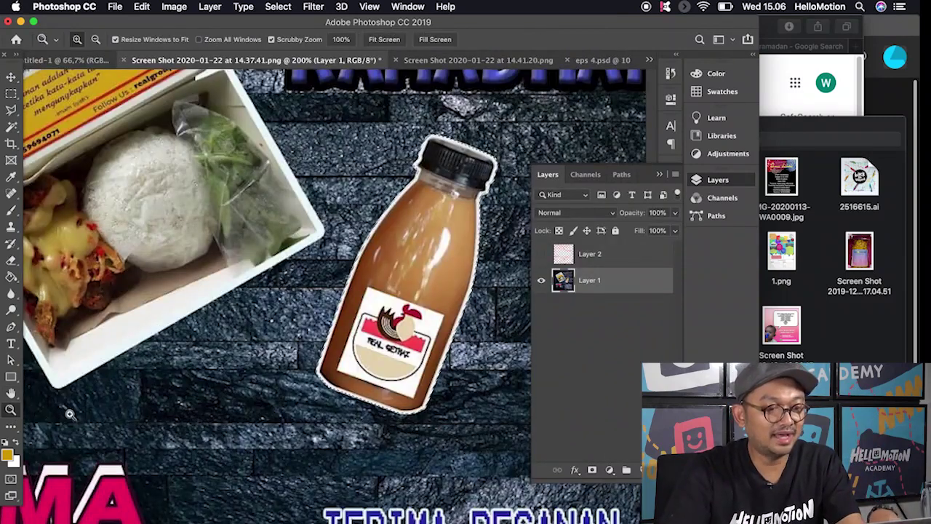
alt+click(291, 281)
alt+click(279, 274)
click(292, 283)
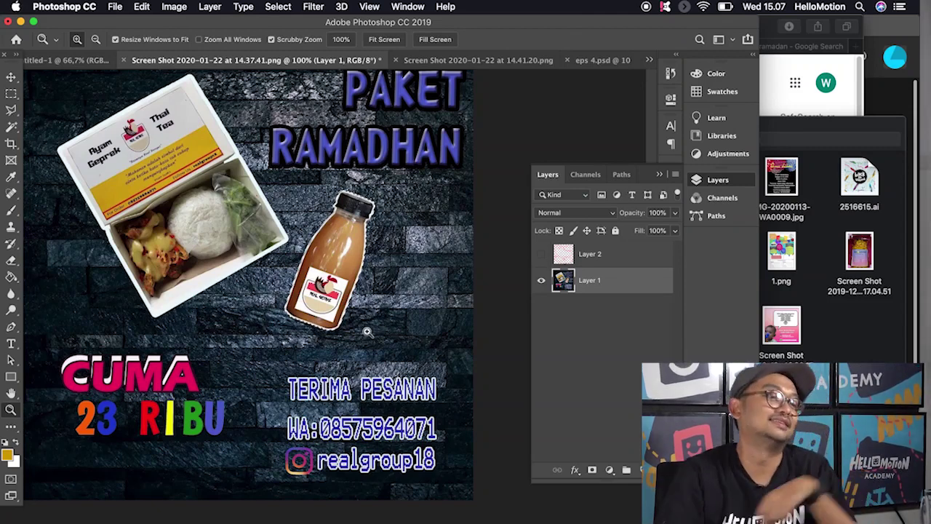
click(11, 90)
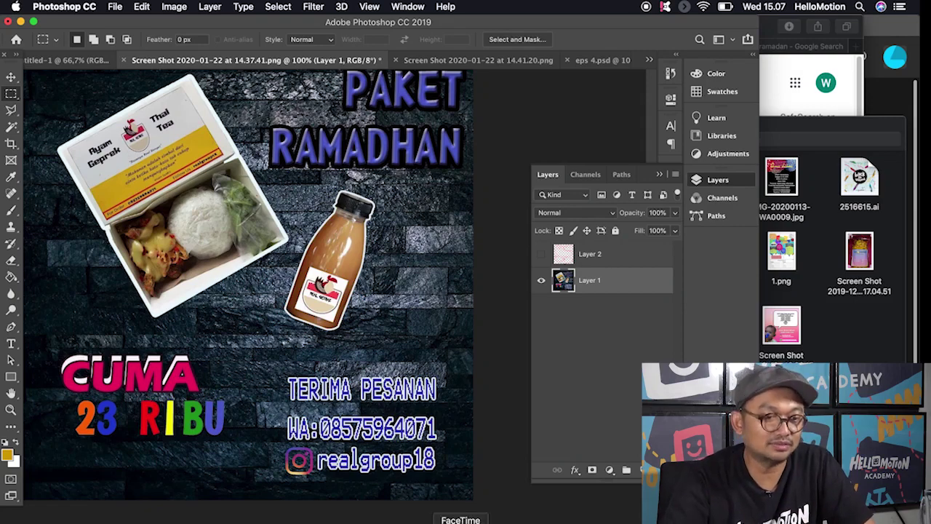
click(491, 521)
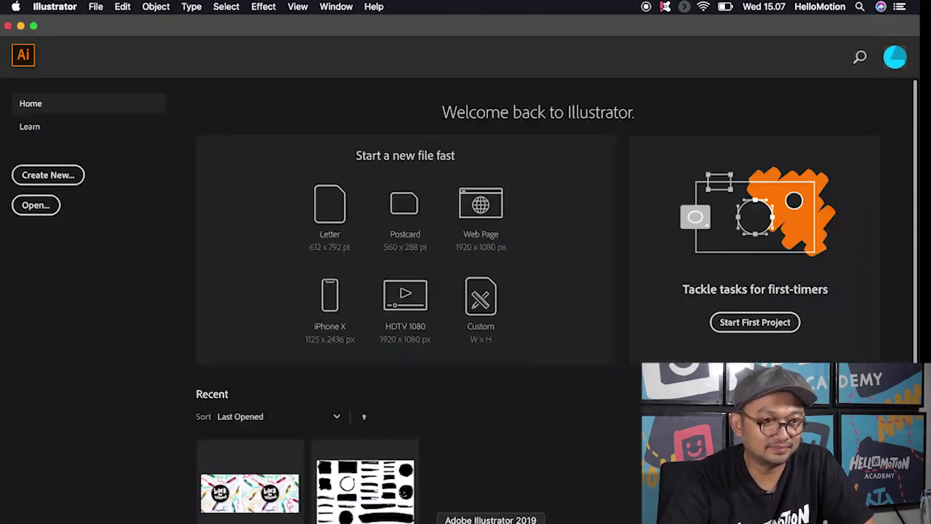
click(521, 521)
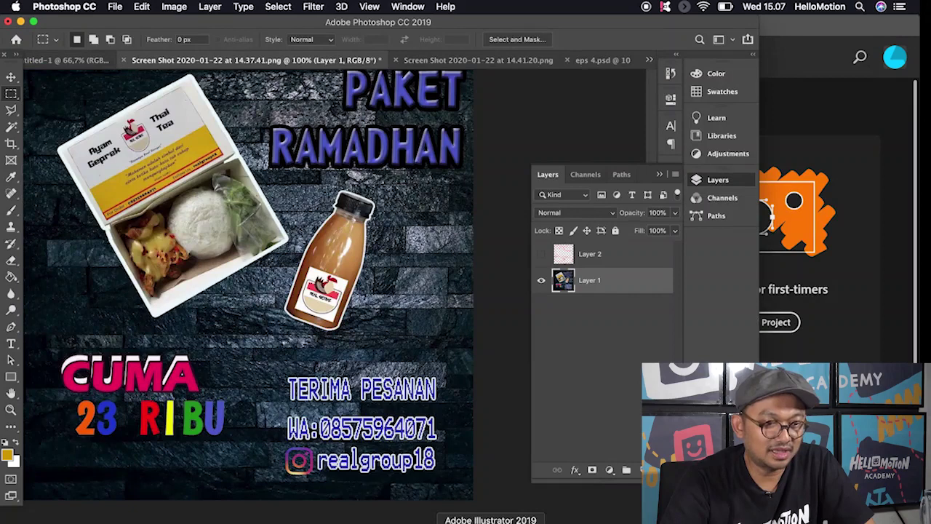
click(490, 513)
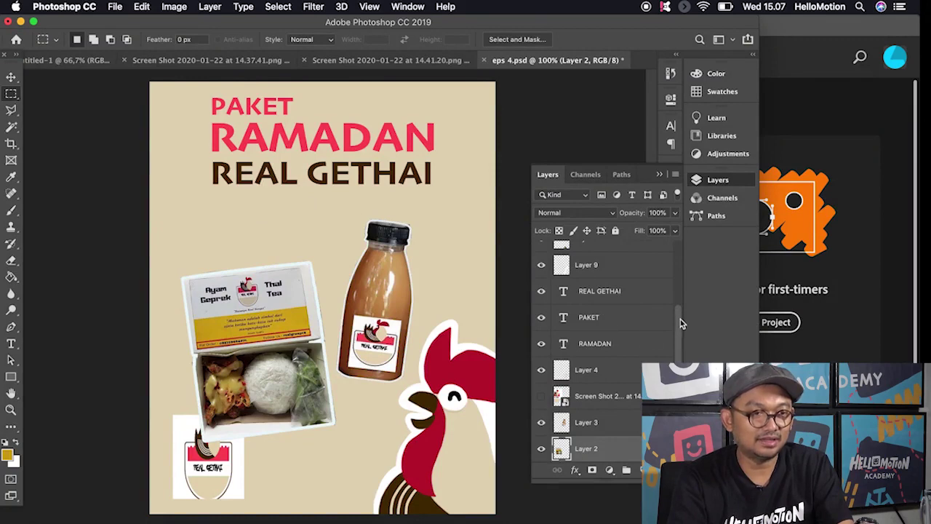
Add the price text "23ribu" below the REAL GETHAI title line in eps 4.psd, stacked above the PAKET layer
scroll(679, 320, down, 1)
click(595, 306)
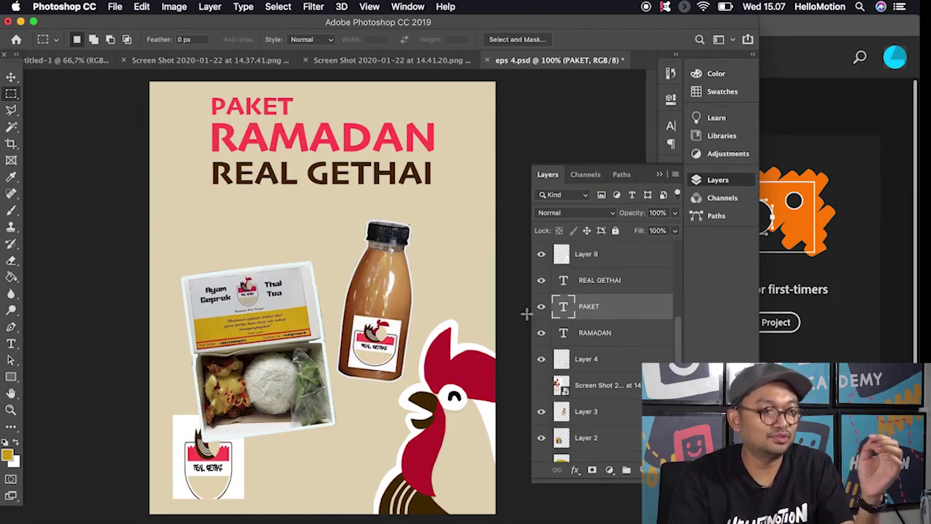
click(11, 344)
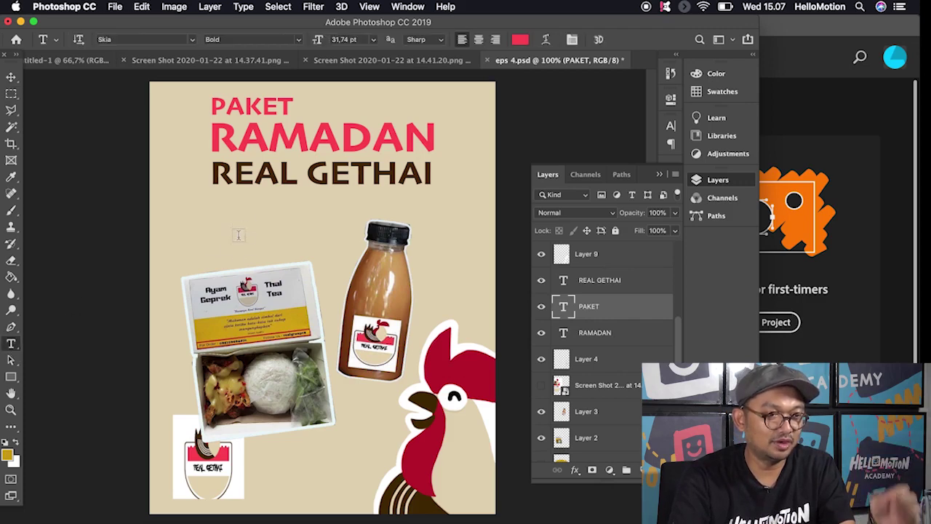
click(238, 234)
text(23ribu)
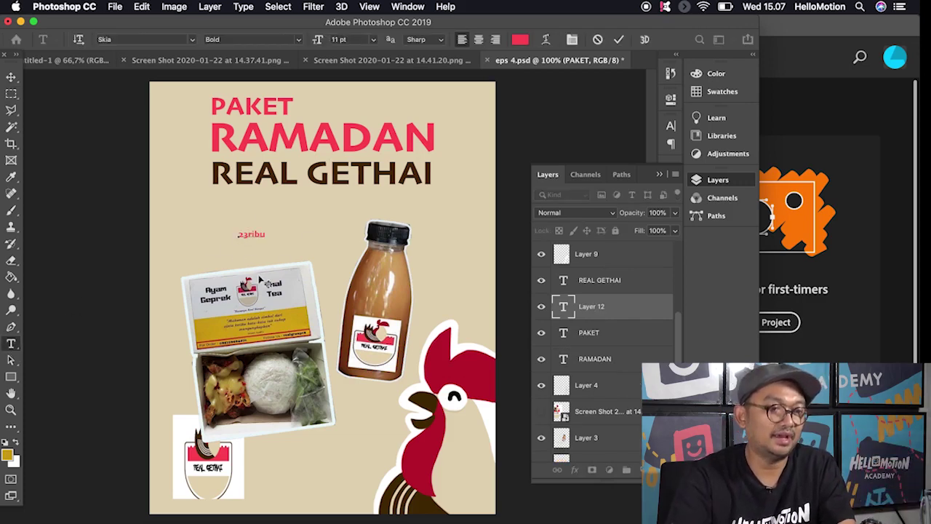
Colour the "23ribu" text white and scale it to about 324%, placing it just below the title
key(super+a)
click(16, 442)
click(11, 77)
key(super+t)
drag(268, 240, 286, 221)
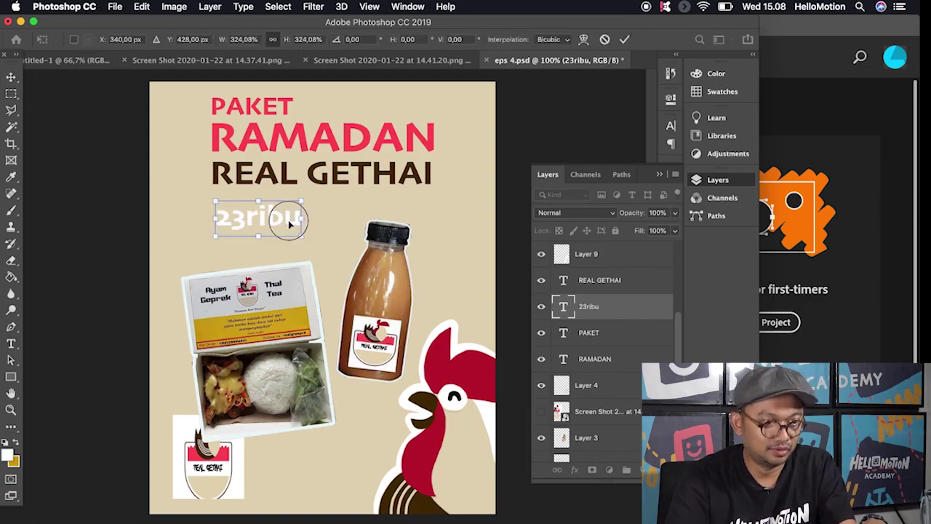
key(Return)
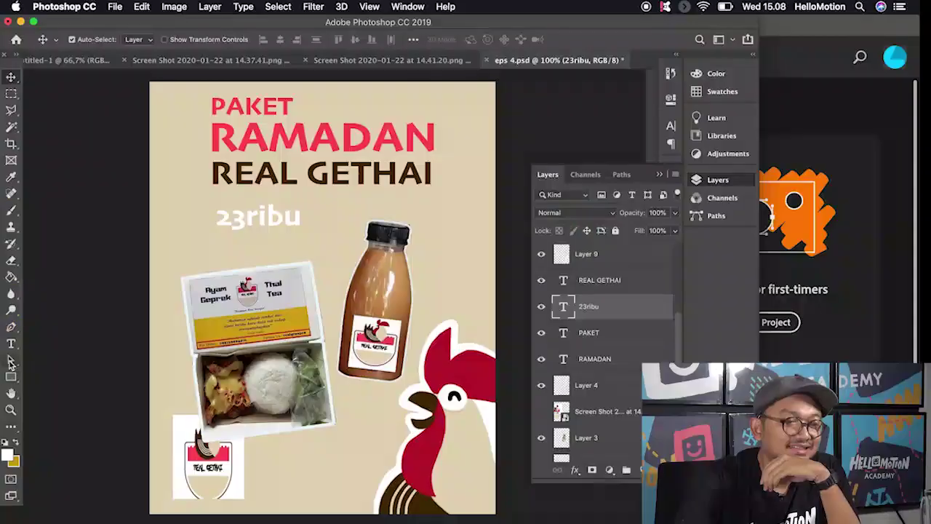
Prefix the price text with "Rp" so it reads "Rp23ribu"
key(t)
click(218, 218)
text(Rp23ribu)
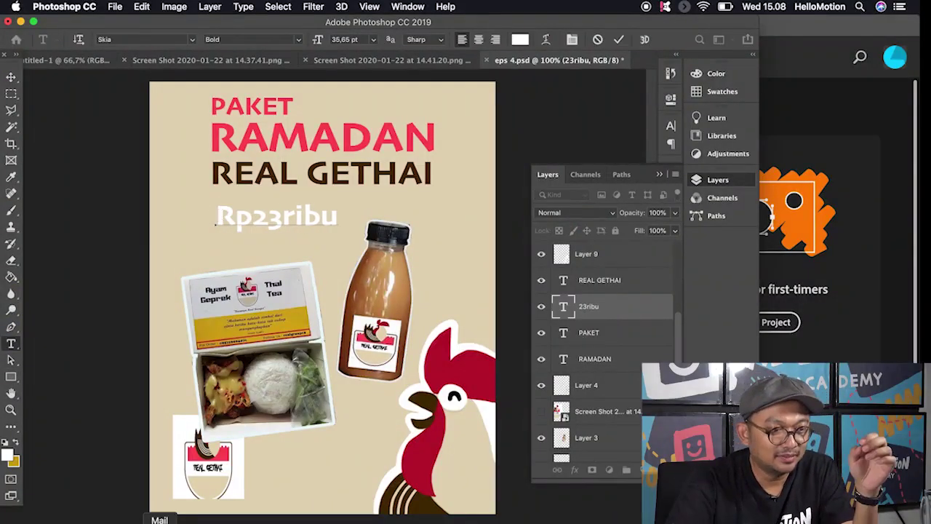
Check how prices are written on the McDonald's Indonesia promo page in Safari and return to Photoshop
click(129, 520)
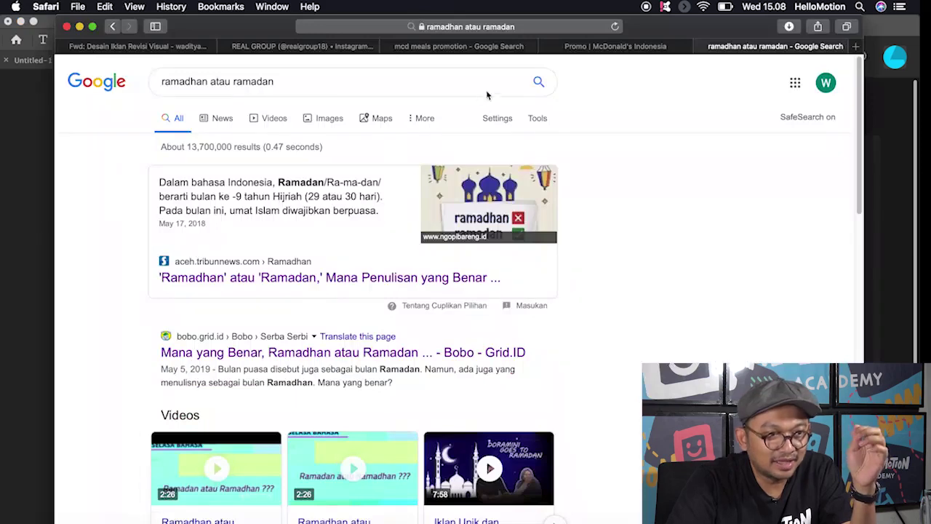
click(616, 48)
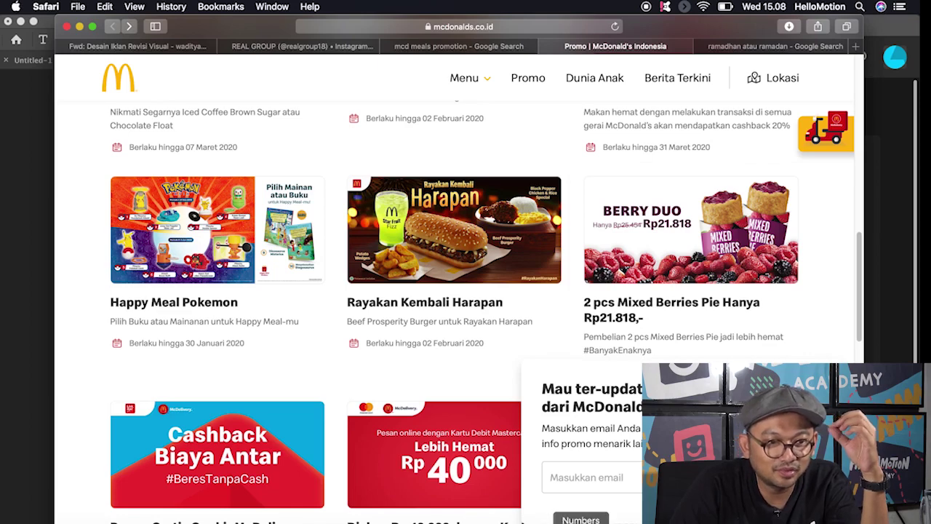
click(521, 523)
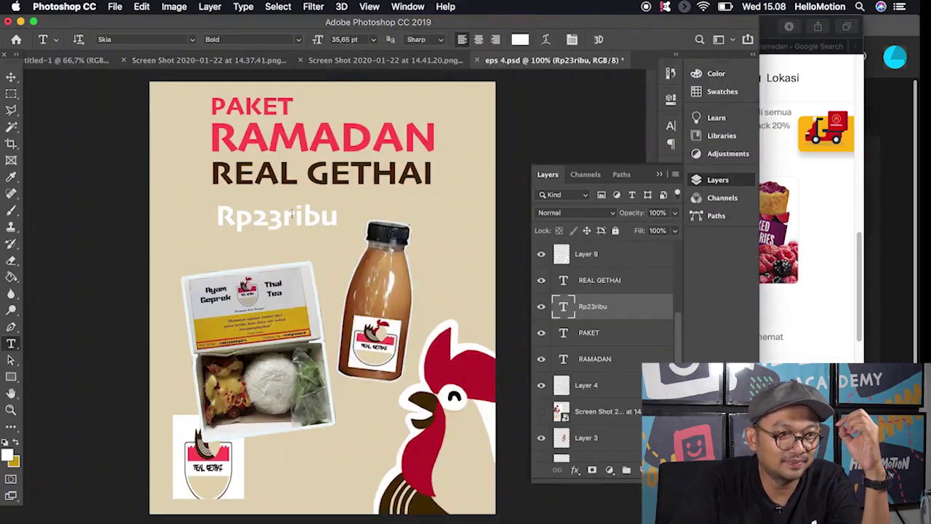
Change the price text to "Rp23.000" and align it directly beneath the REAL GETHAI line
drag(284, 219, 340, 217)
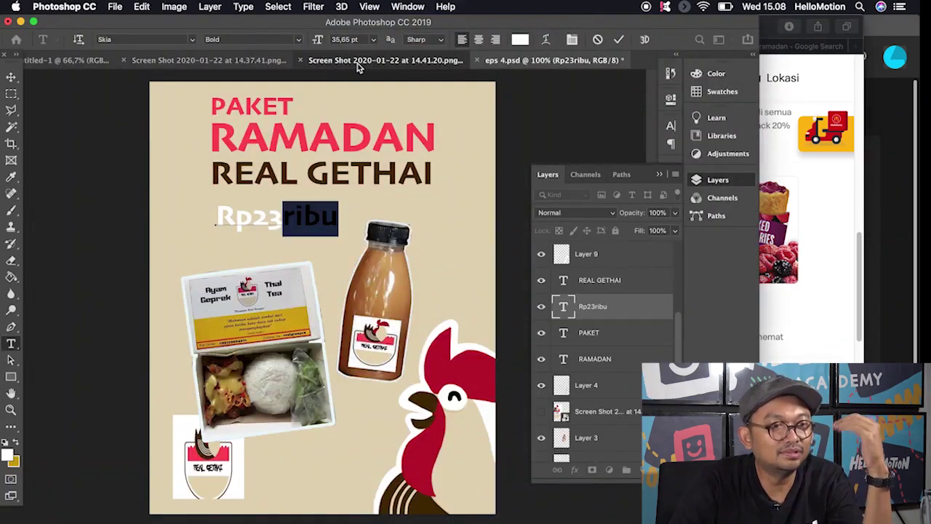
click(357, 63)
click(586, 60)
drag(285, 218, 337, 212)
text(.)
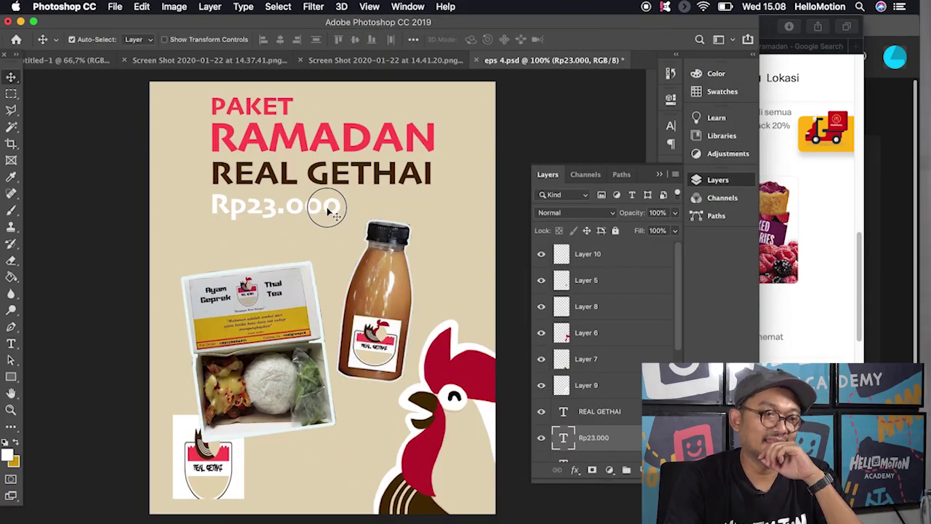
drag(328, 213, 329, 208)
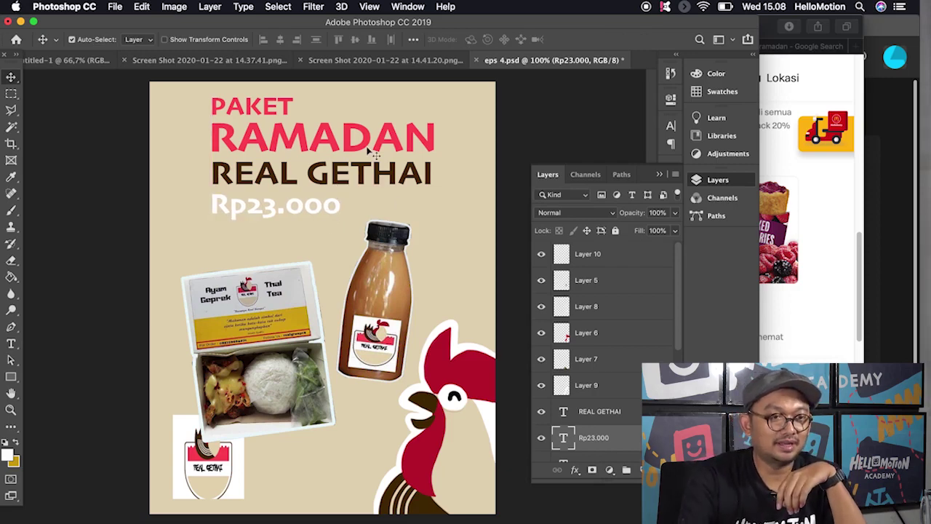
Add a small white text line "Ayam Geprek + Thai Tea" below the price
key(t)
click(233, 248)
text(Ayam)
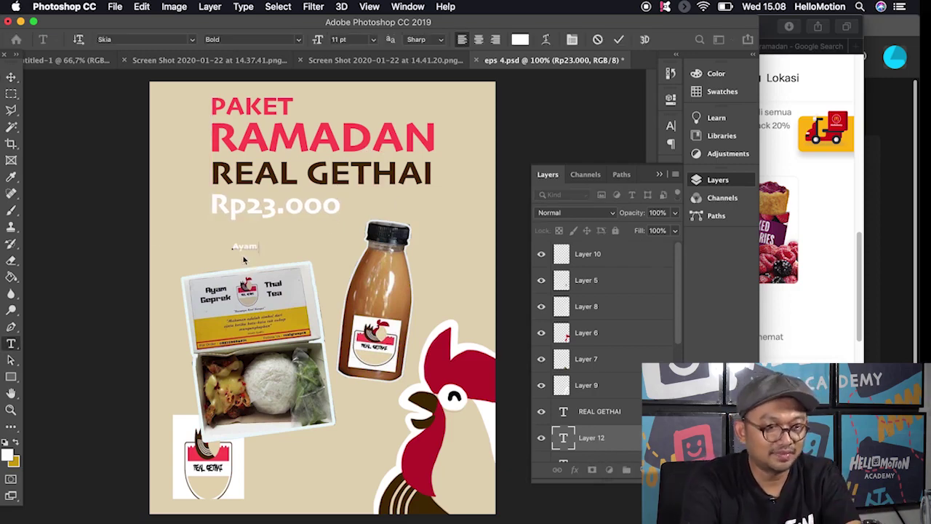
text( Geprek + Thai Tea)
key(super+Return)
Move the "Ayam Geprek + Thai Tea" line directly under the price and scale it to match the price's width
key(v)
mouse_move(326, 252)
mouse_down()
mouse_move(298, 227)
mouse_move(332, 234)
mouse_up()
key(super+t)
key(Return)
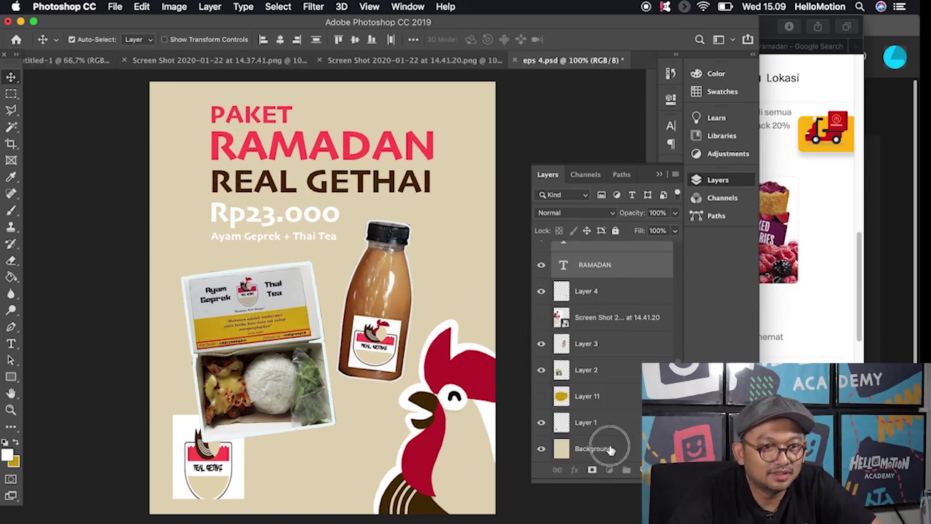
Try darkening the beige Background layer with Hue/Saturation at a lightness of -8, then undo it
click(610, 448)
click(174, 7)
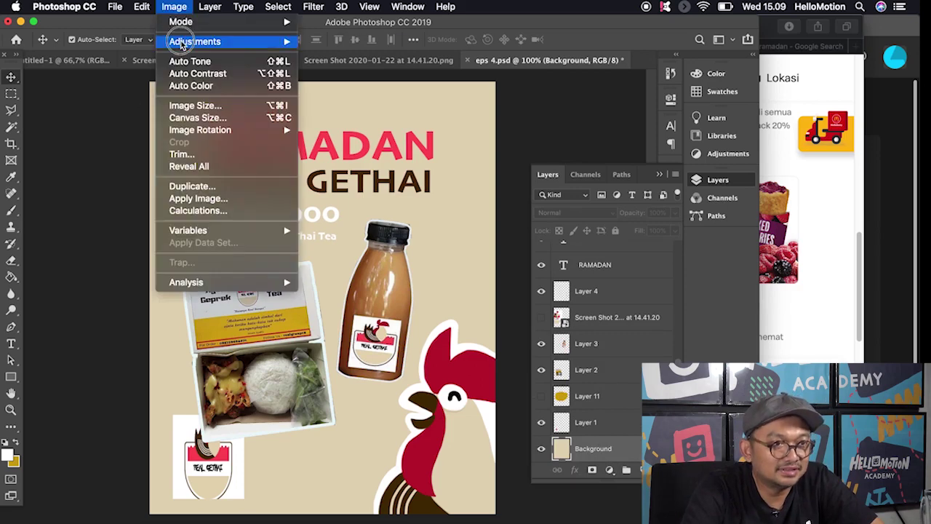
mouse_move(197, 39)
click(360, 108)
drag(429, 258, 426, 258)
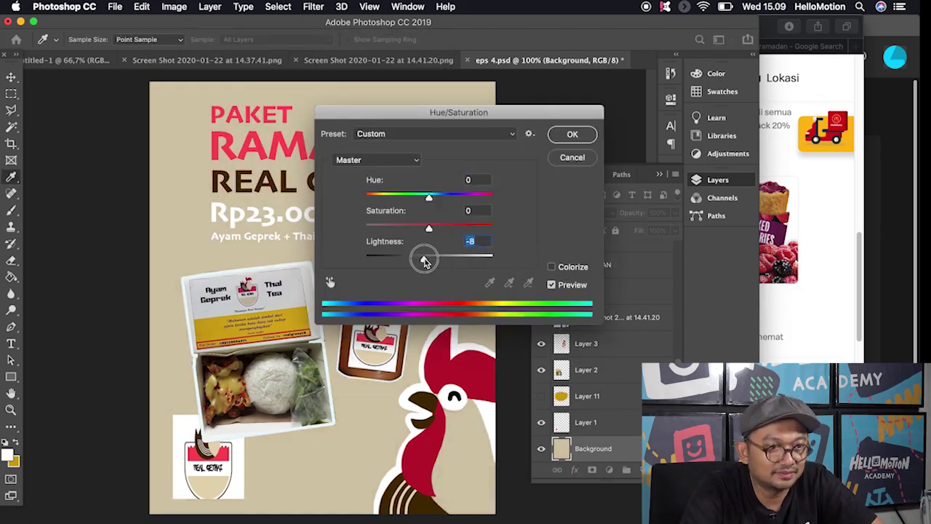
key(Return)
key(ctrl+z)
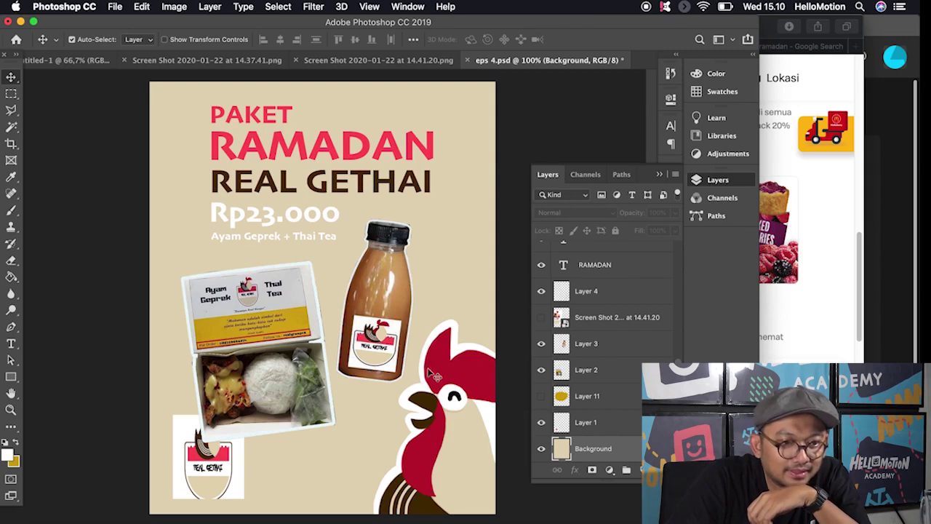
Show the hidden logo screenshot layer, shift it into full view to examine the logo, and hide it again
click(540, 319)
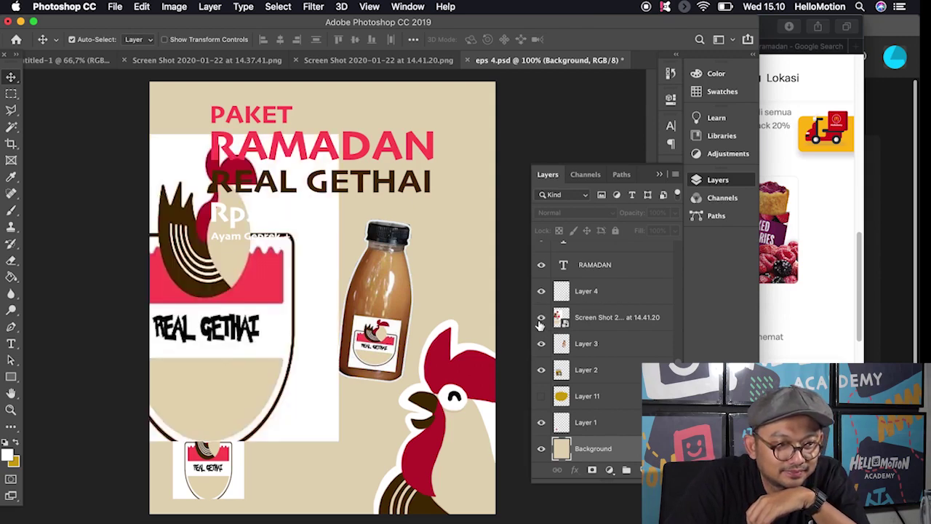
drag(263, 278, 347, 307)
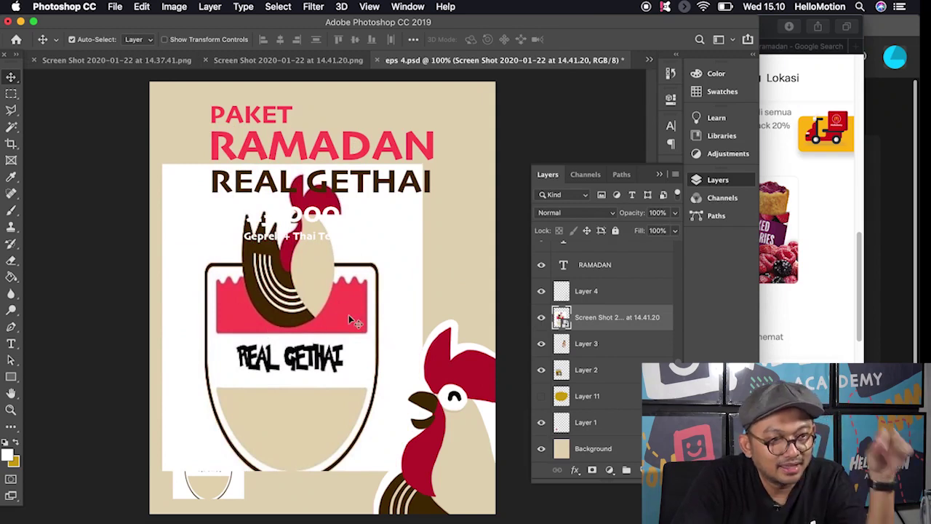
click(541, 318)
Nudge the Rp23.000 and Ayam Geprek + Thai Tea text down together, away from the title
scroll(626, 364, up, 4)
click(638, 388)
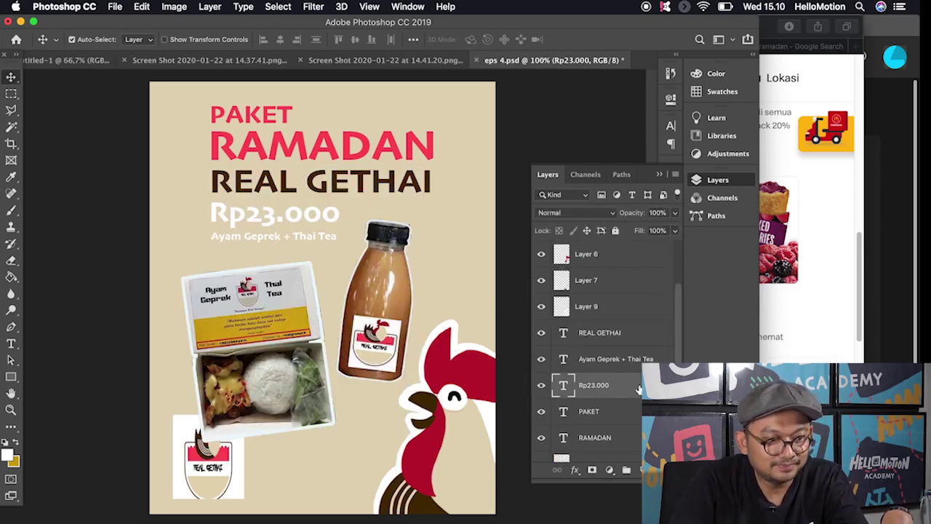
shift+click(621, 359)
key(shift+Down)
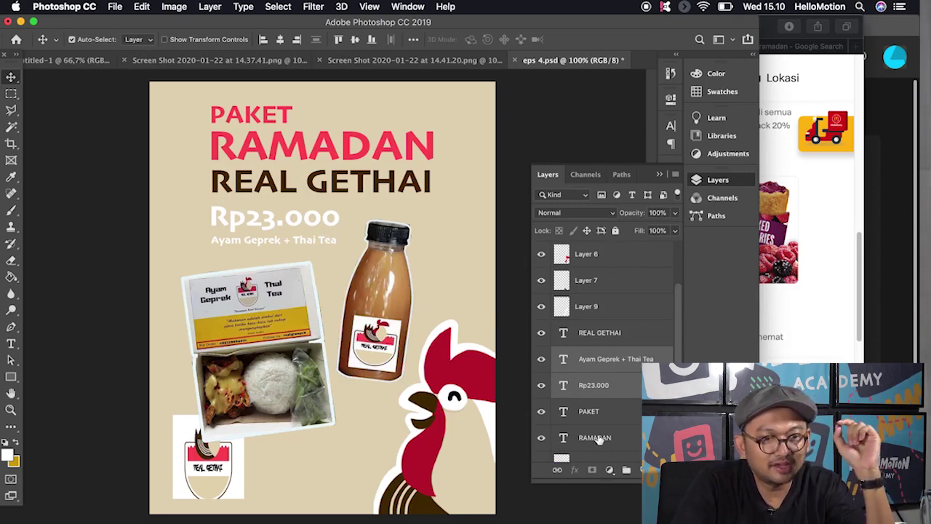
Sample the pinkish red of the RAMADAN title and add a new empty layer between the PAKET and RAMADAN layers
click(12, 178)
click(213, 148)
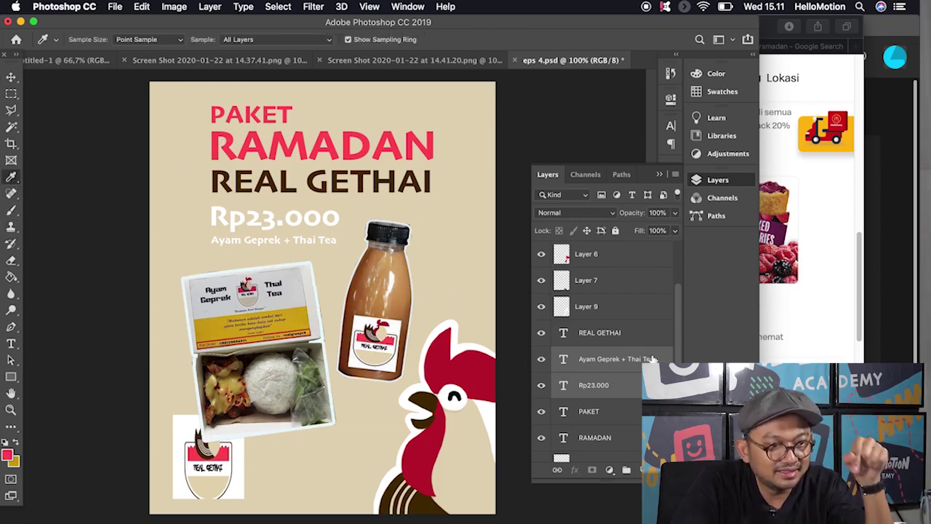
click(632, 390)
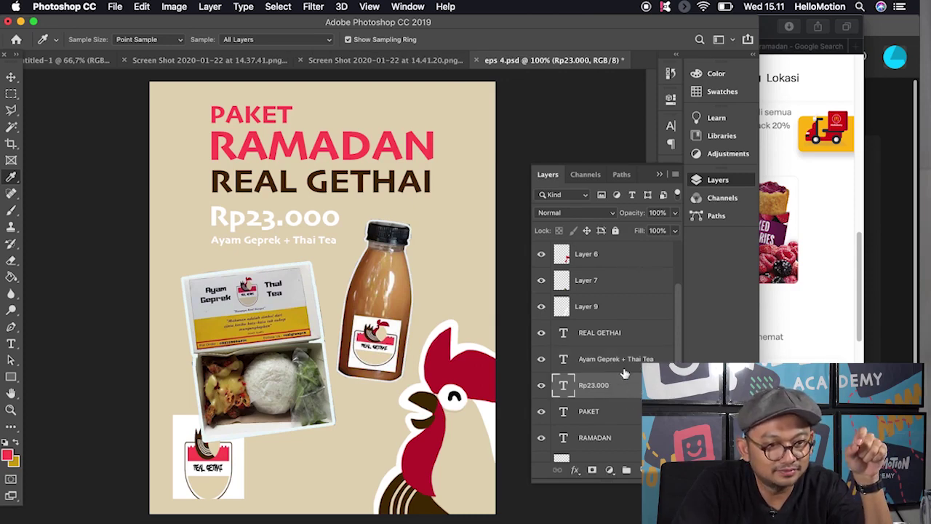
click(625, 363)
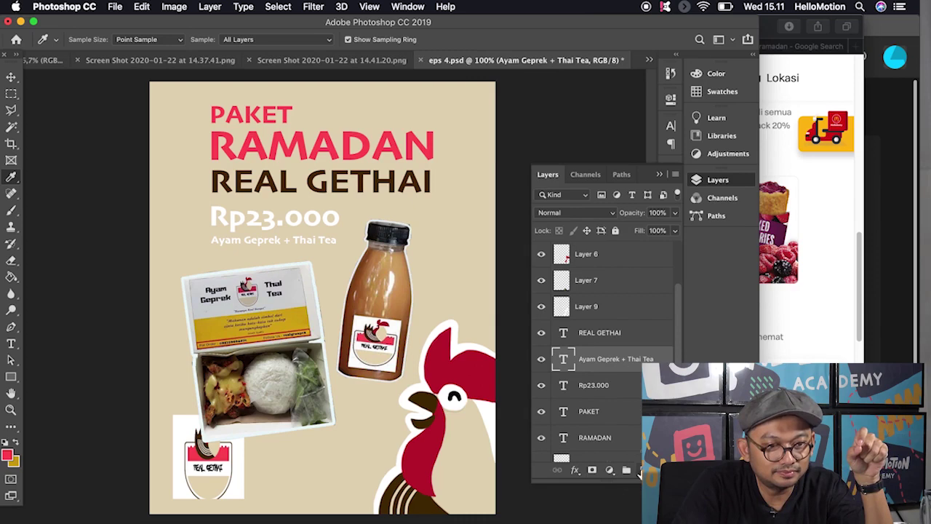
click(639, 473)
drag(604, 359, 599, 444)
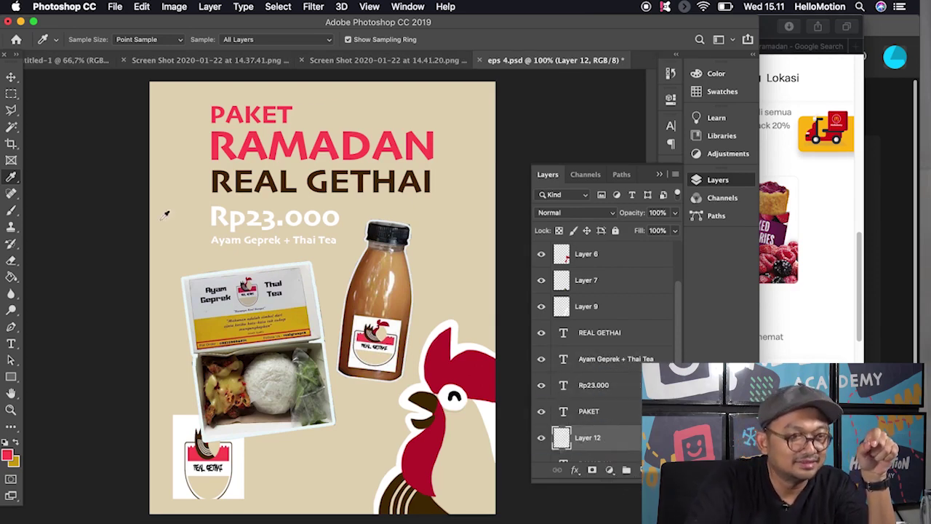
Paint a pinkish-red frame around the price and menu text with the Brush, giving it a zigzag upper edge
key(b)
scroll(301, 238, up, 1)
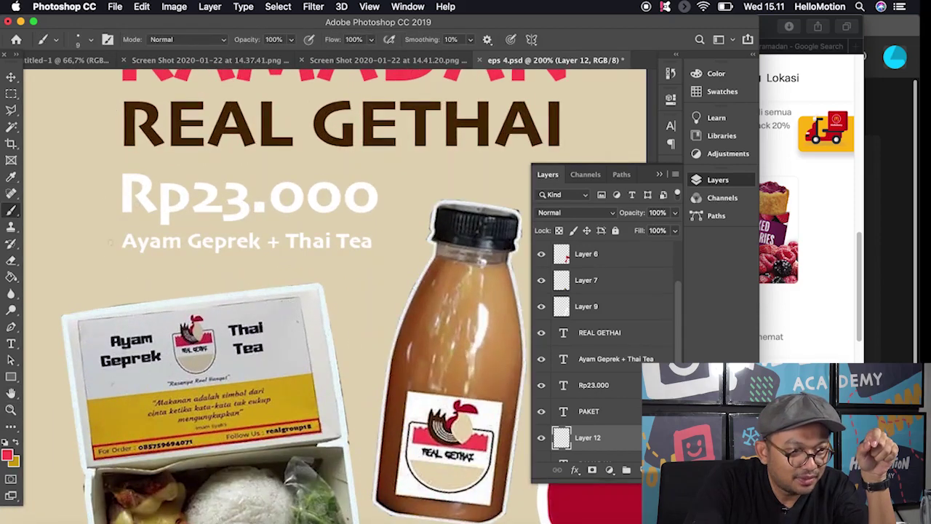
drag(118, 162, 167, 168)
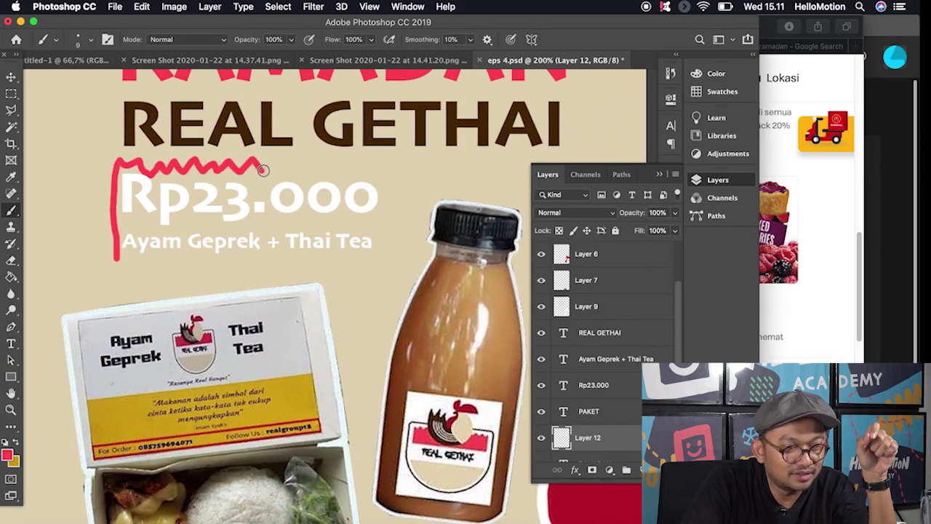
drag(324, 168, 392, 224)
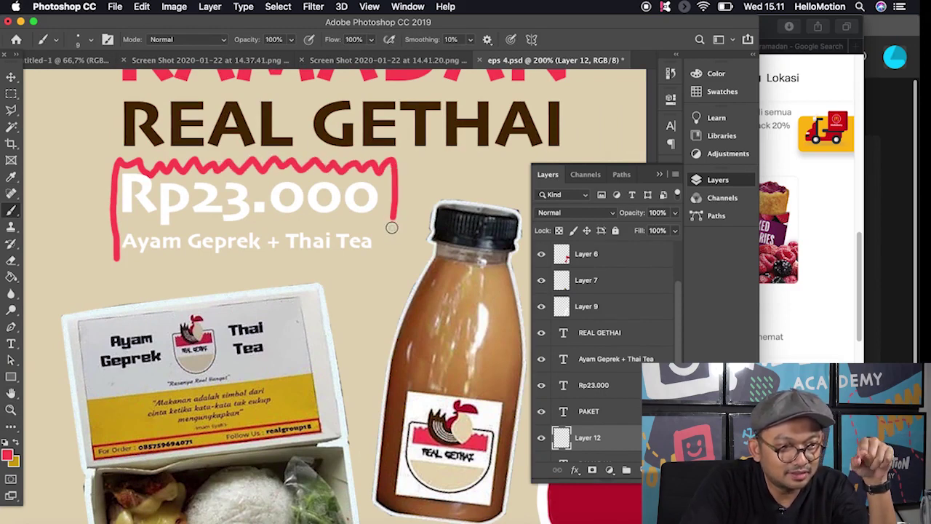
mouse_move(118, 259)
mouse_down()
mouse_move(283, 268)
mouse_move(356, 259)
mouse_up()
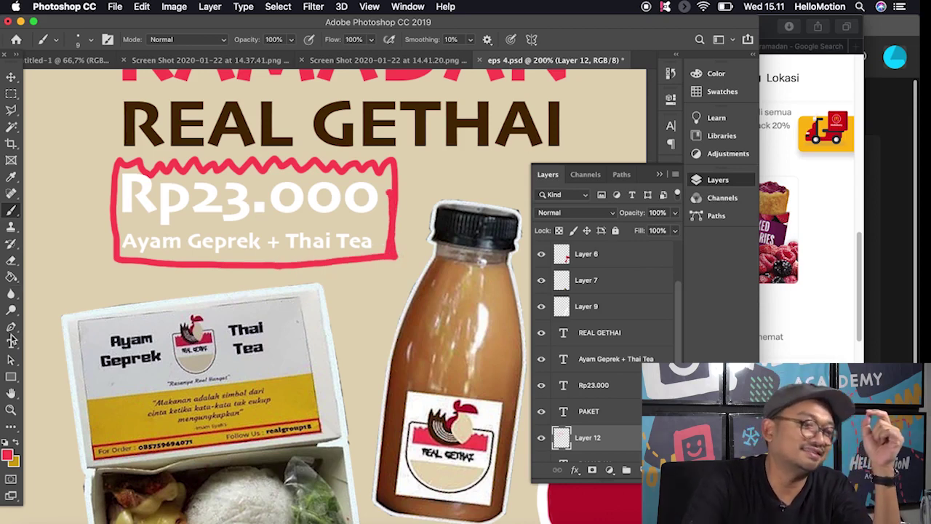
Fill the frame behind the price and menu text with pinkish red and brush over the thin unfilled gaps along its edges
click(12, 277)
click(145, 230)
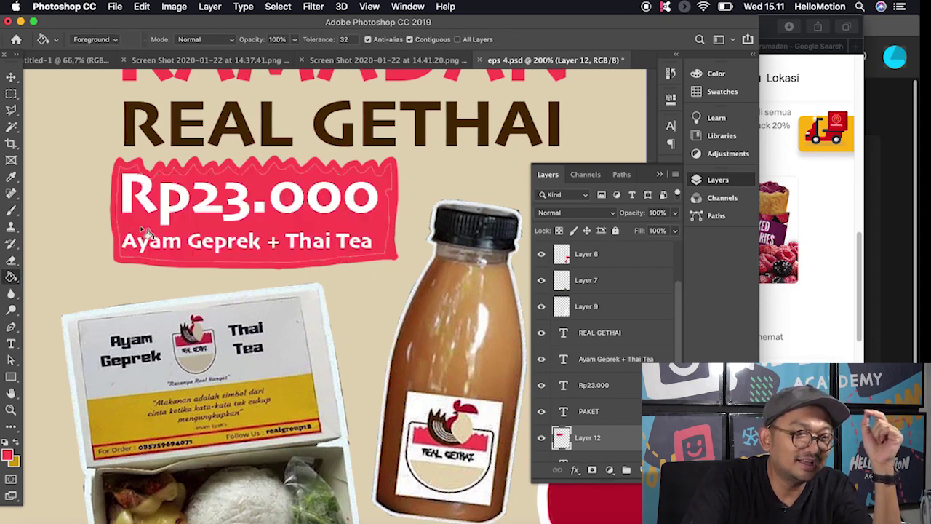
click(12, 210)
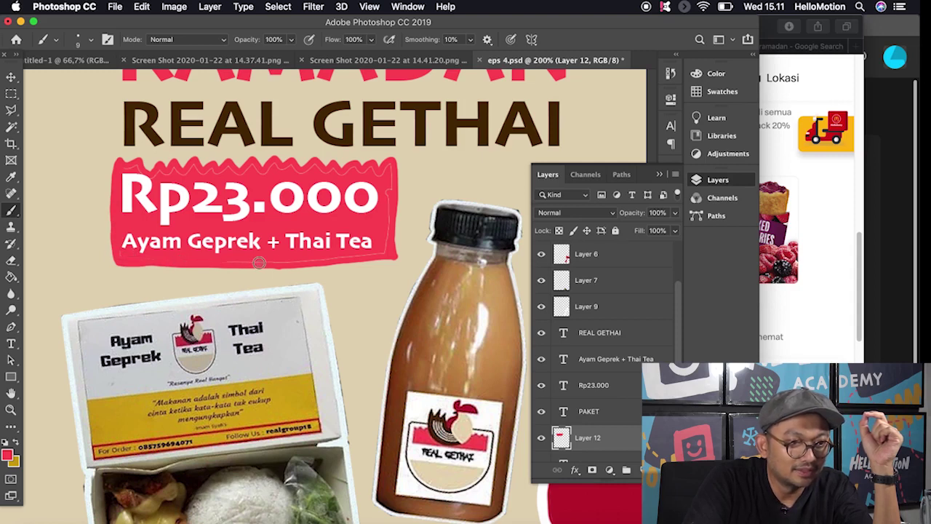
drag(369, 256, 389, 247)
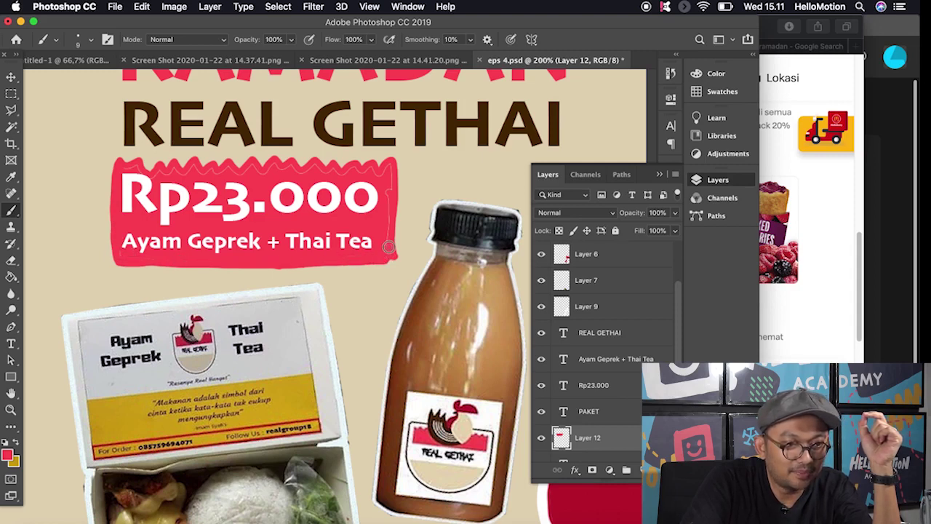
drag(391, 178, 159, 170)
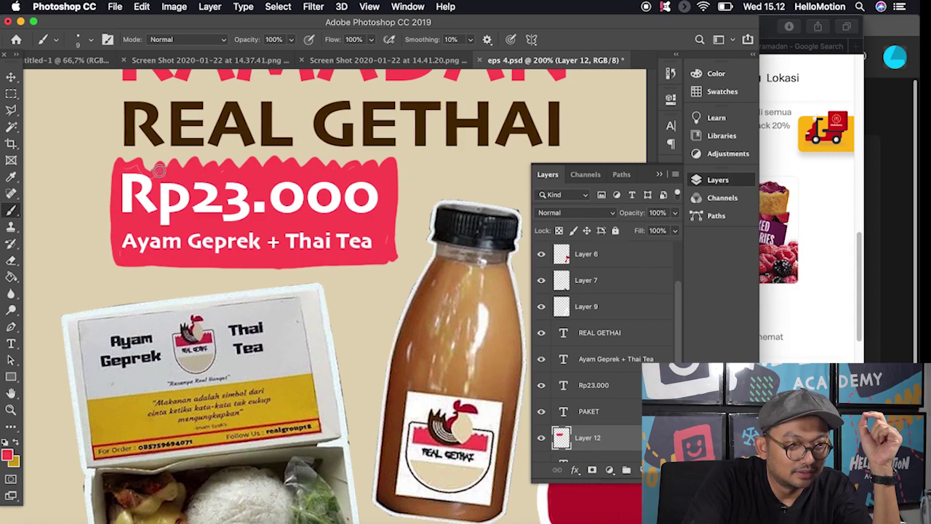
Paint and fill a zigzag-topped pinkish-red band across the poster's lower edge and place the logo's Layer 1 above Layer 12
click(11, 410)
alt+click(409, 345)
alt+click(374, 340)
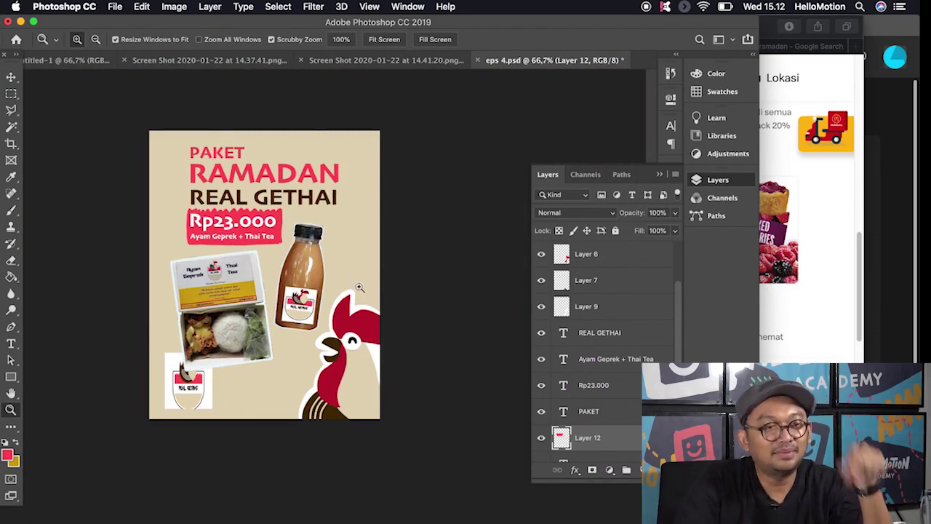
click(269, 381)
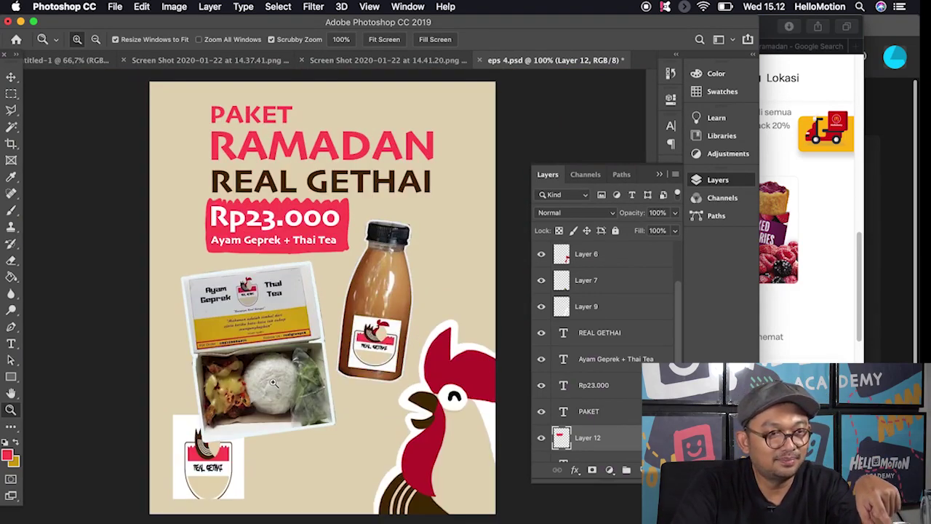
click(11, 109)
click(11, 210)
drag(150, 452, 398, 453)
click(11, 277)
click(289, 485)
scroll(614, 404, down, 5)
drag(596, 422, 626, 269)
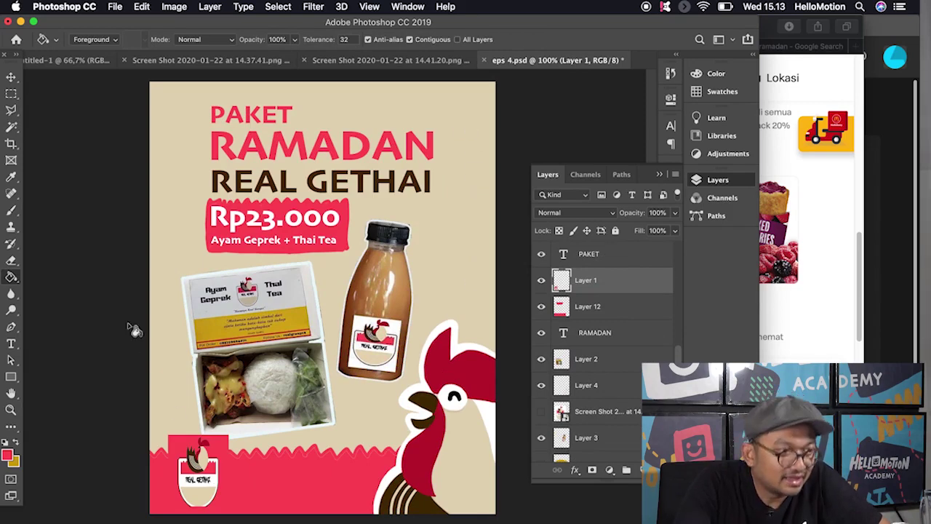
Examine the cut-off lower edge of the logo up close, hiding and showing Layer 1 to compare
click(11, 409)
click(215, 494)
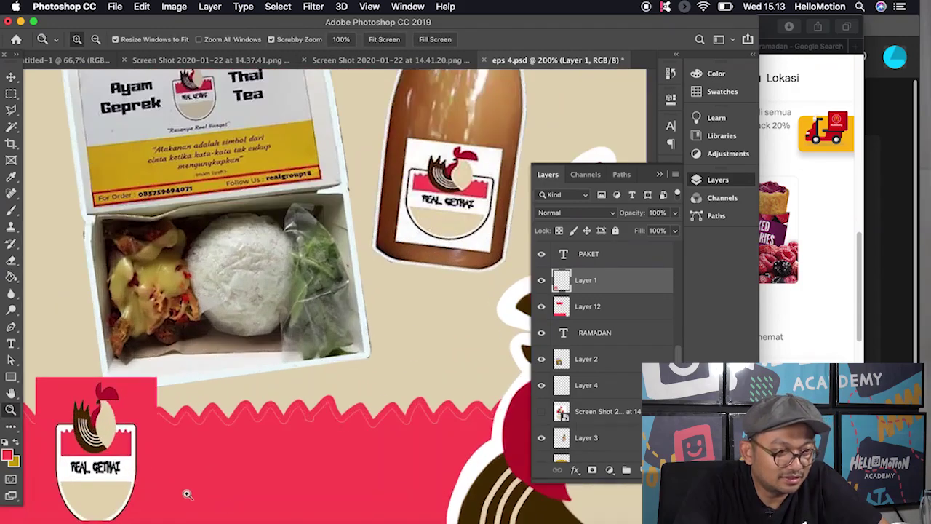
click(187, 493)
click(137, 483)
click(11, 394)
drag(190, 324, 391, 130)
click(13, 407)
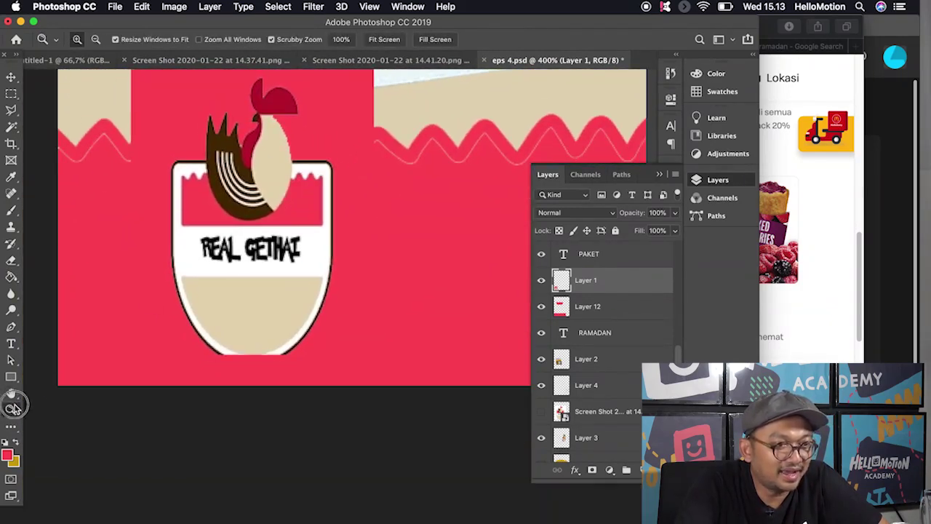
click(259, 328)
click(264, 341)
click(253, 327)
click(252, 326)
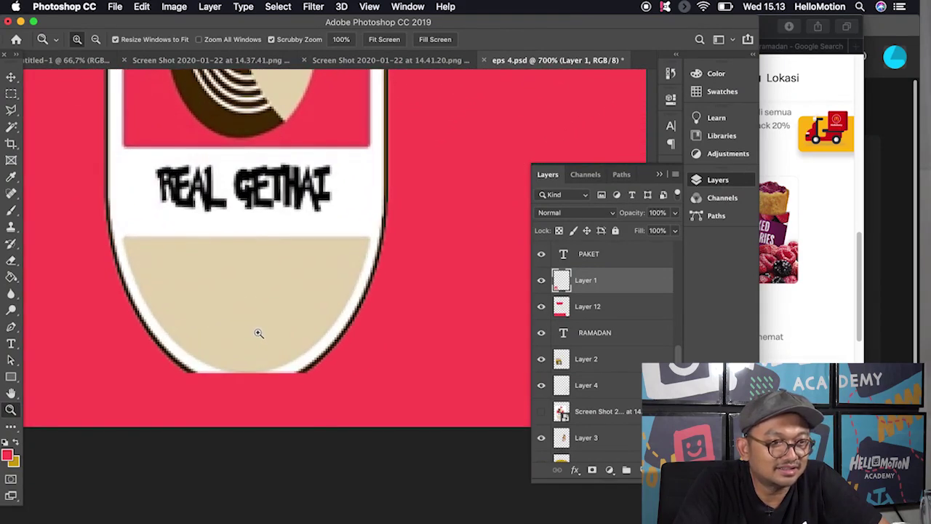
click(258, 333)
click(541, 281)
click(546, 284)
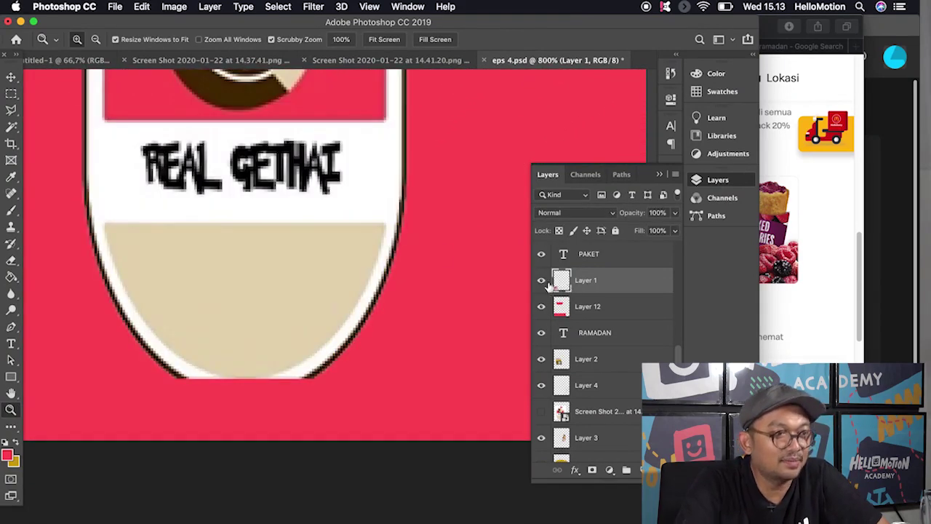
Sample white from the logo, set the Brush size to 5 px and paint the missing lower rim of the shield
click(11, 210)
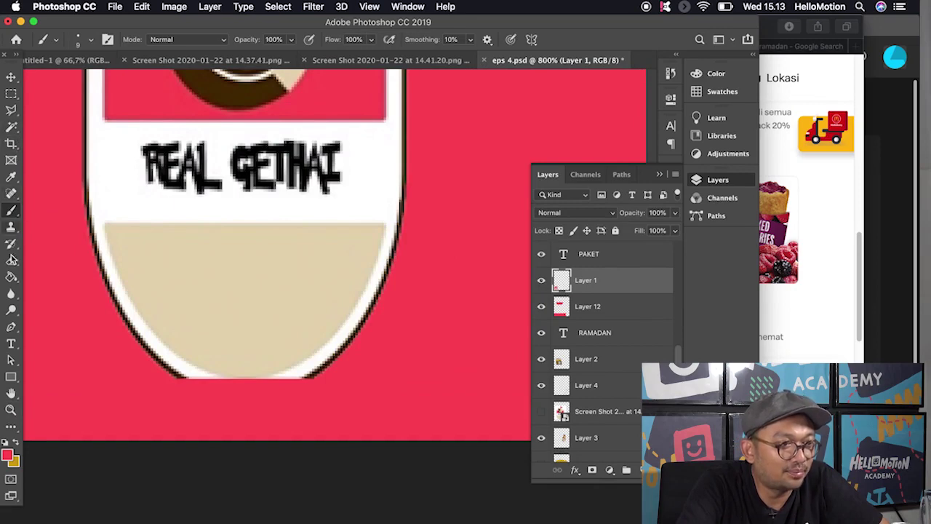
click(10, 177)
click(110, 269)
click(11, 207)
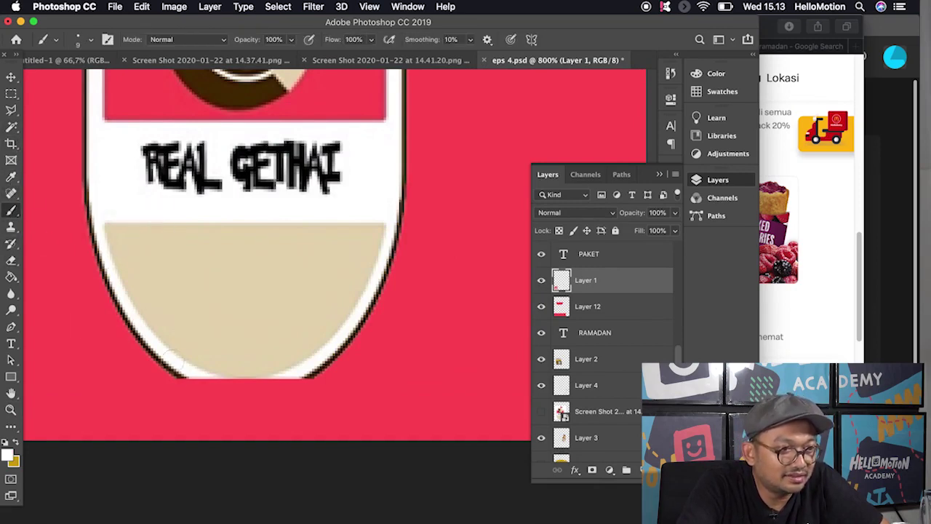
click(86, 42)
double_click(122, 64)
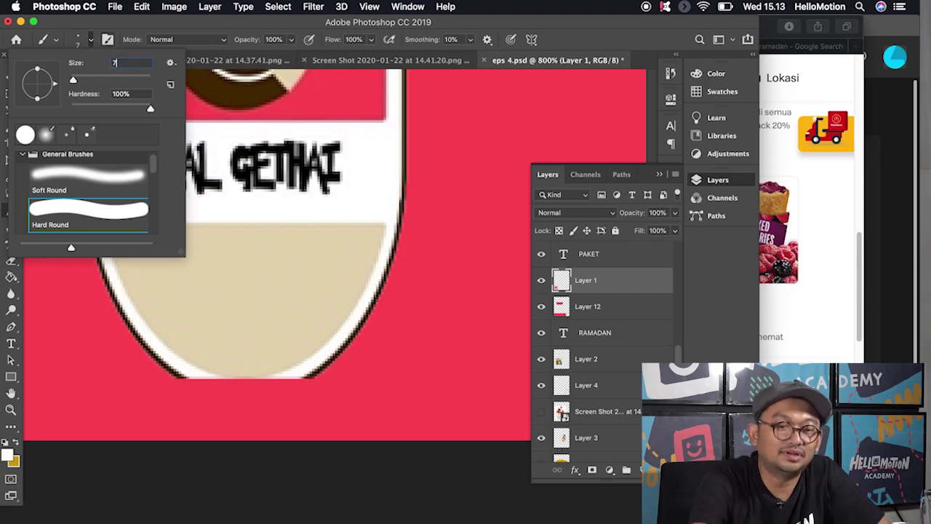
text(7)
key(Return)
click(90, 40)
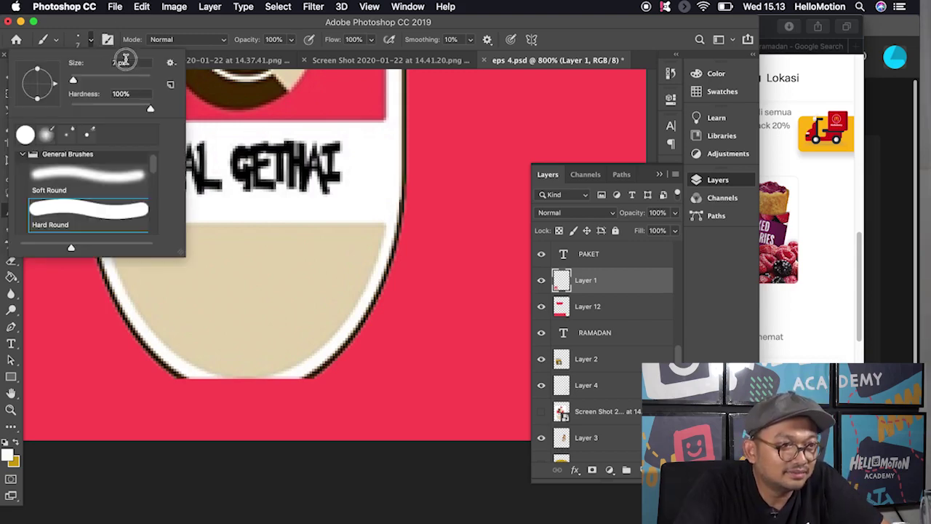
double_click(122, 63)
text(5)
key(Return)
mouse_move(191, 375)
mouse_down()
mouse_move(261, 385)
mouse_move(302, 371)
mouse_move(179, 371)
mouse_up()
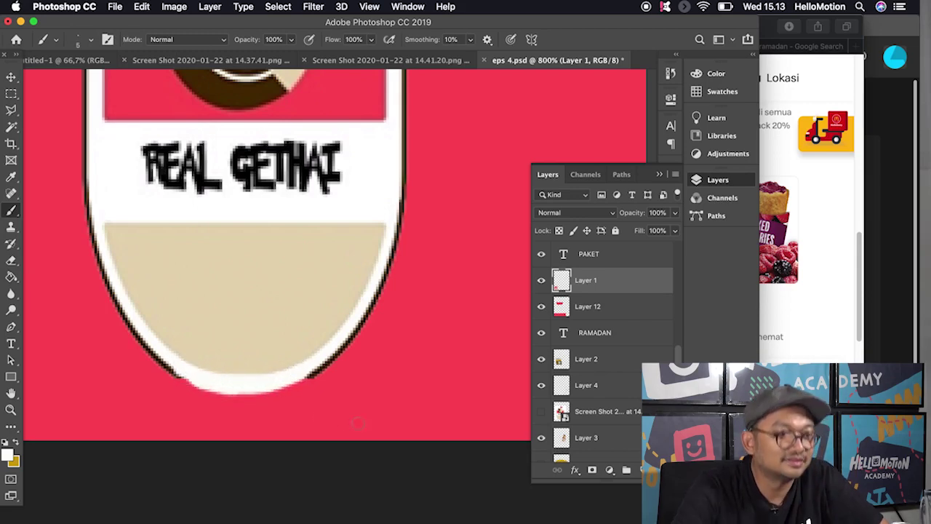
Switch to the default black foreground colour and paint the missing dark outline along the shield's lower rim
click(4, 443)
click(91, 39)
key(super+z)
drag(175, 375, 305, 374)
key(z)
alt+click(429, 236)
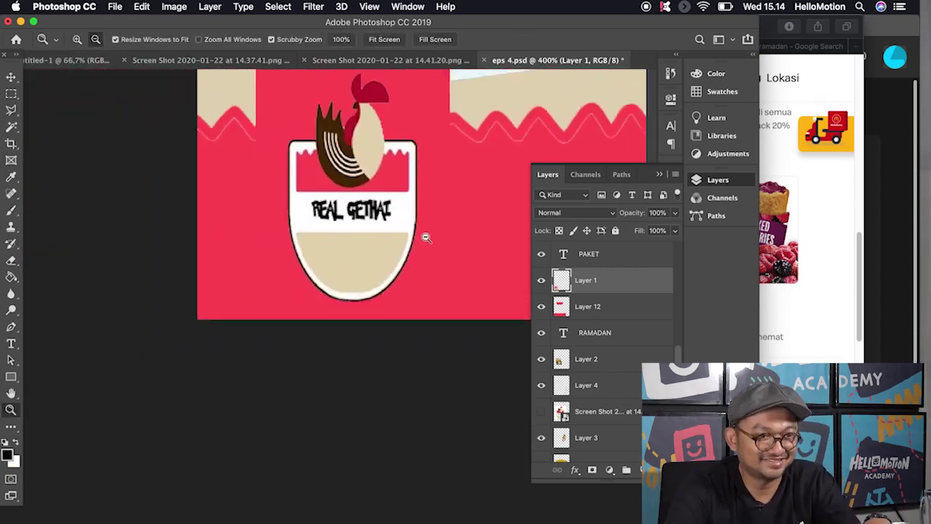
alt+click(428, 235)
alt+click(433, 238)
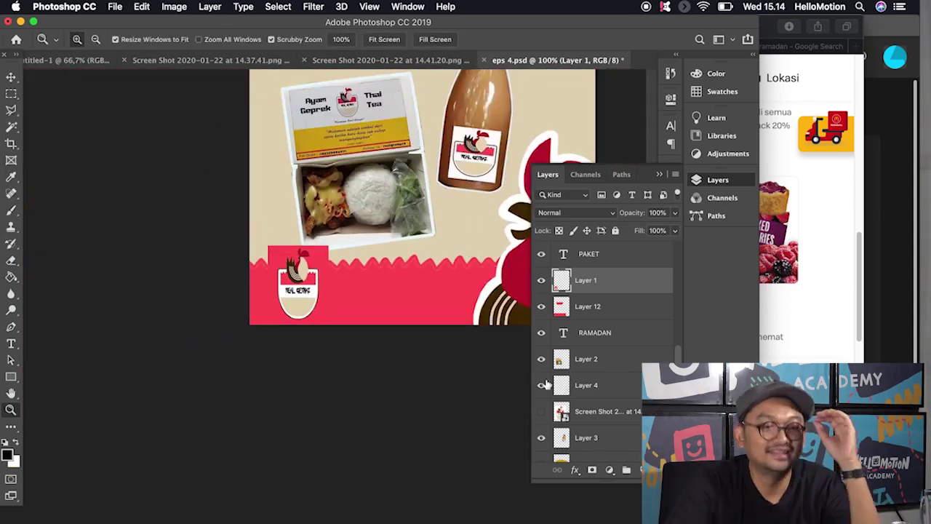
Delete the pinkish-red background around the logo on Layer 1 with the Magic Wand and clear the selection
click(542, 280)
click(542, 280)
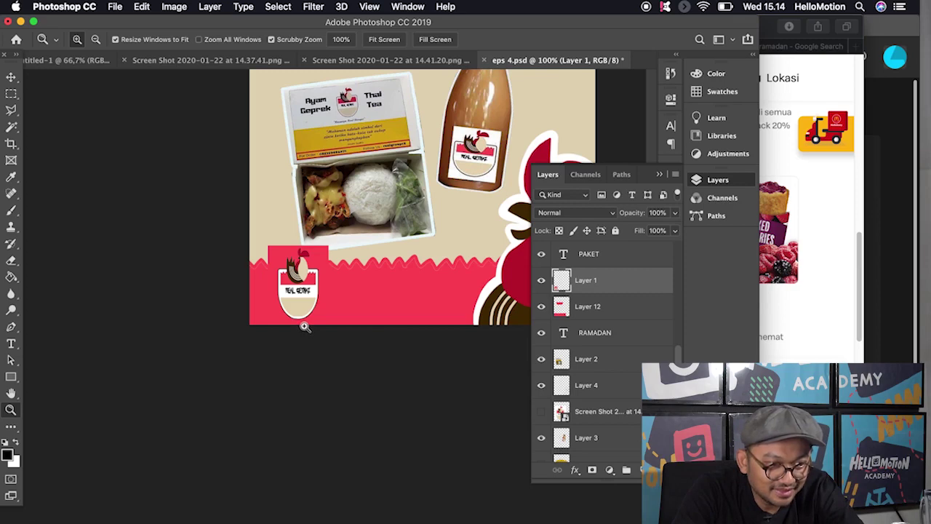
key(w)
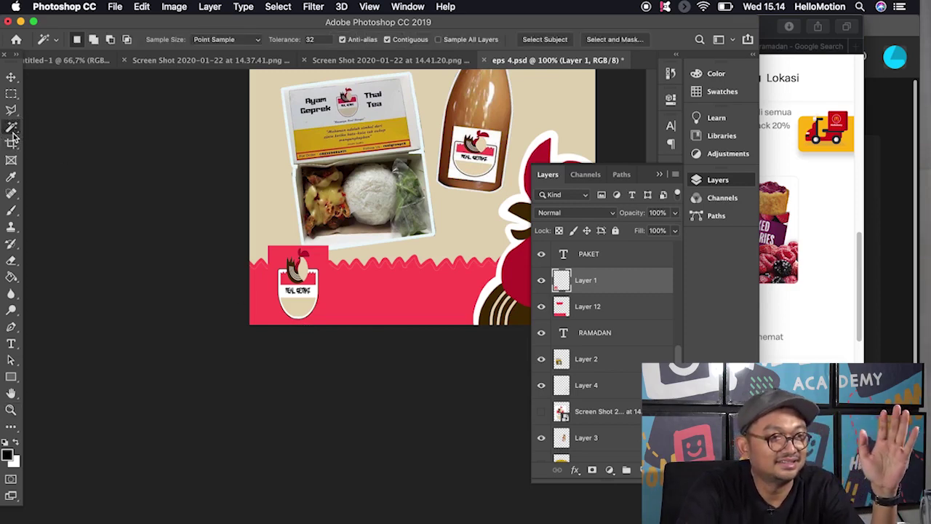
click(315, 254)
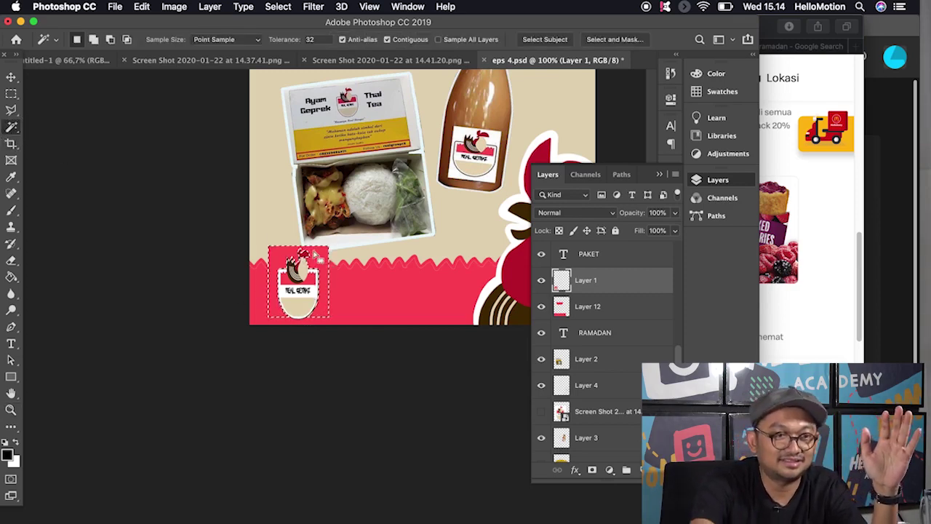
key(Delete)
key(m)
key(ctrl+d)
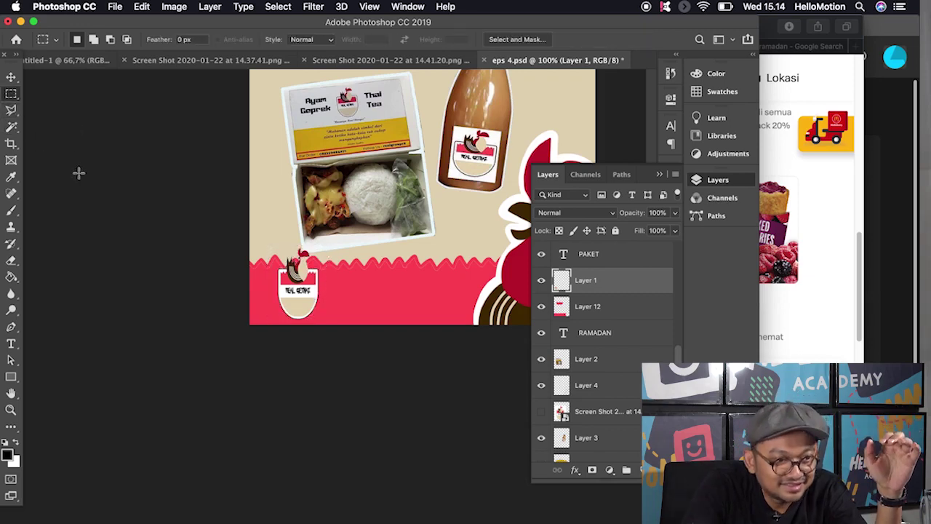
Undo the deletion of the logo's background and open the History panel
click(11, 410)
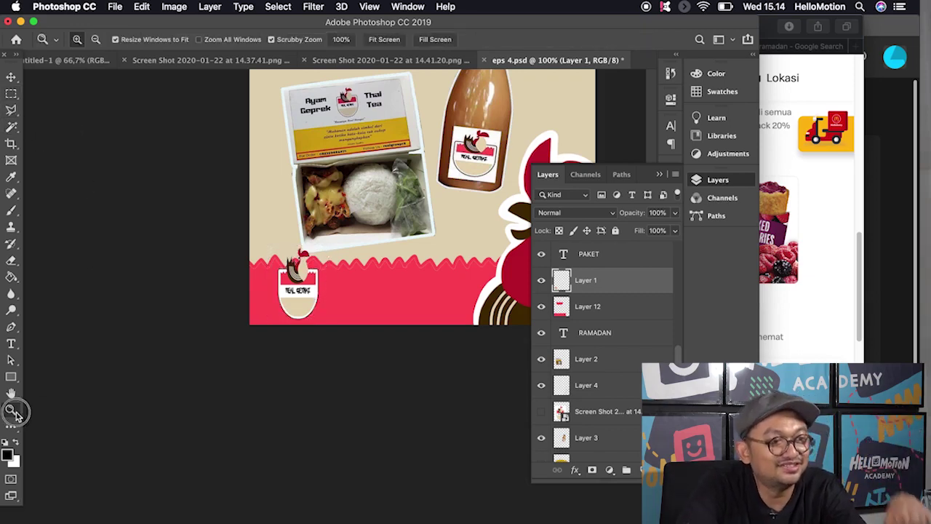
click(299, 290)
click(298, 290)
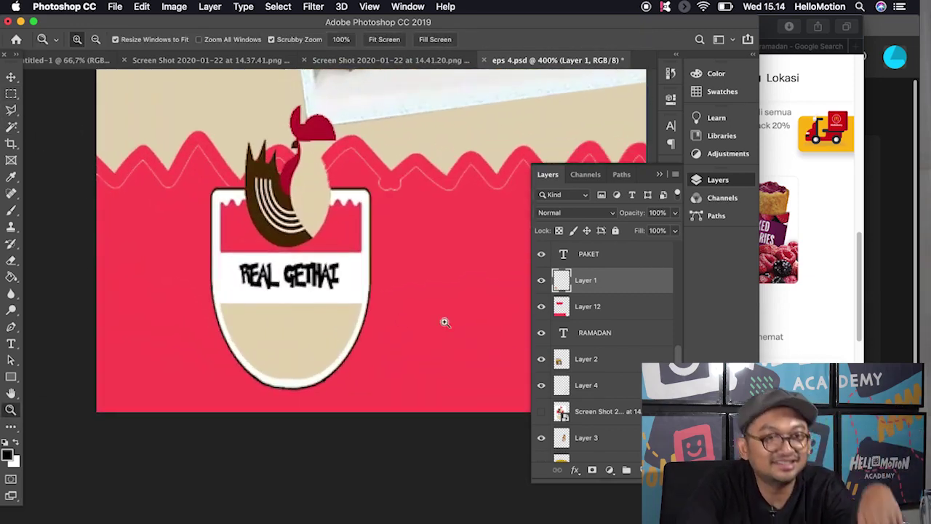
key(super+z)
key(super+z)
click(393, 7)
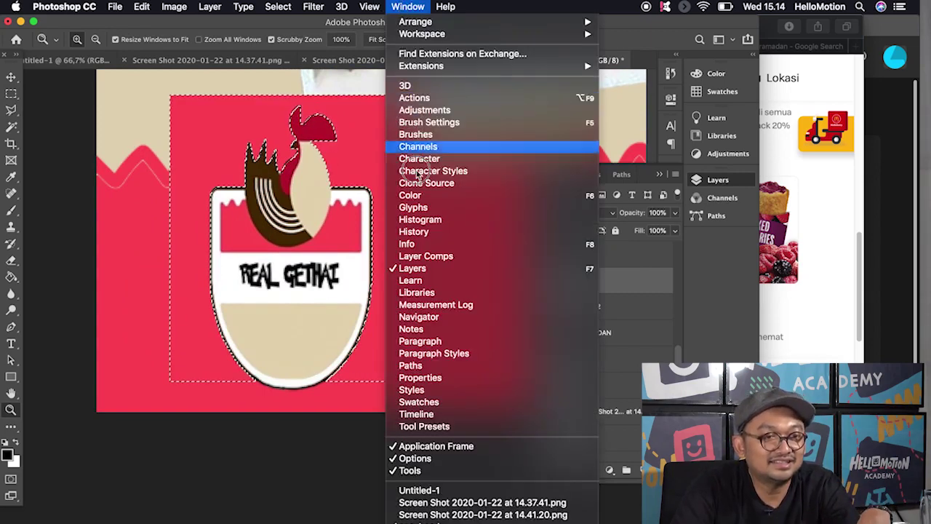
click(427, 233)
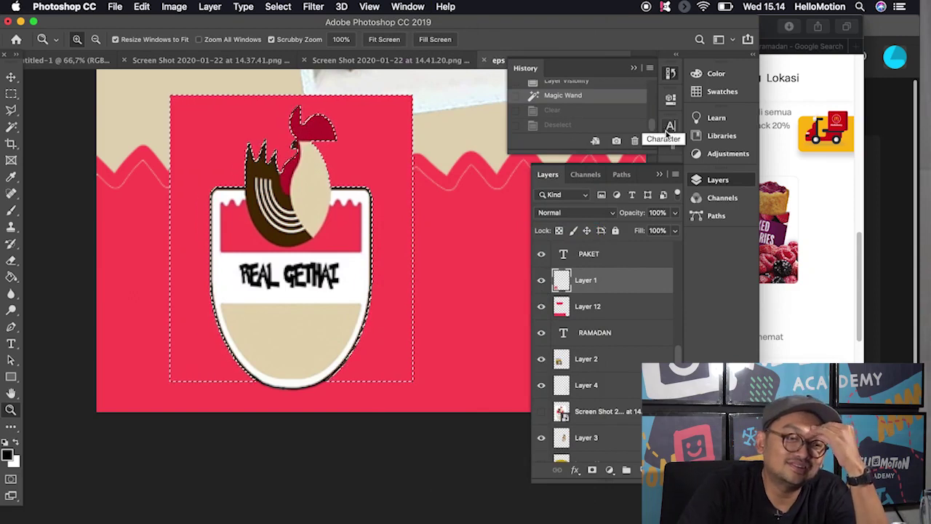
mouse_move(650, 123)
mouse_down()
mouse_move(649, 115)
mouse_move(649, 131)
mouse_up()
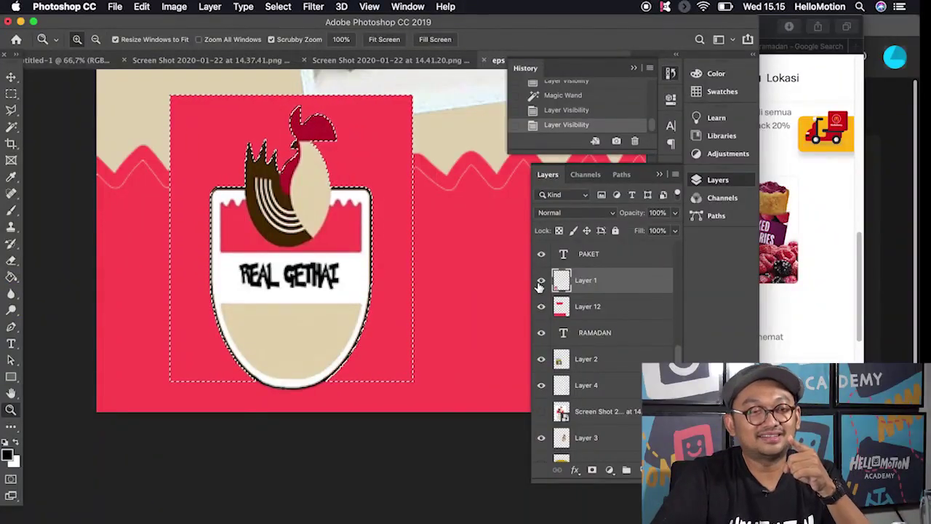
Clear the selection, step back to the earlier Layer Visibility state and enlarge the History panel
click(11, 93)
click(56, 110)
click(566, 110)
click(583, 95)
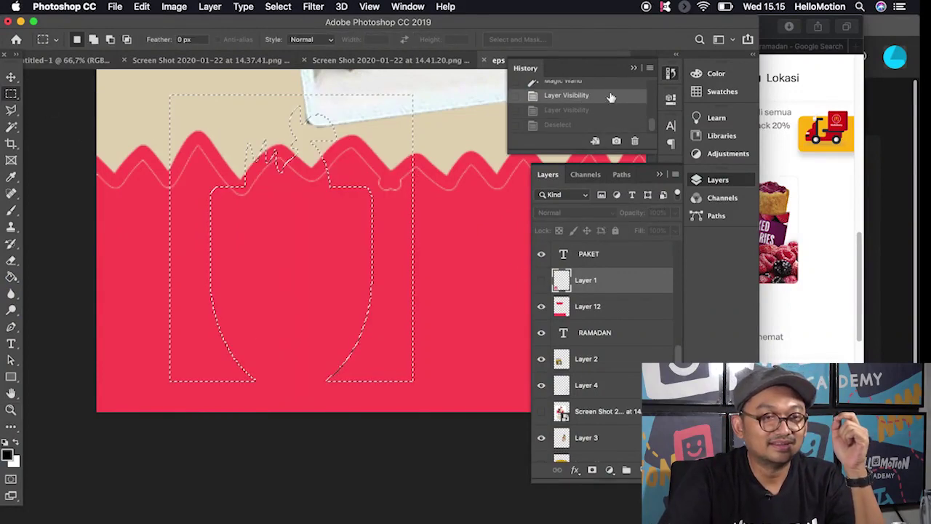
scroll(637, 119, up, 2)
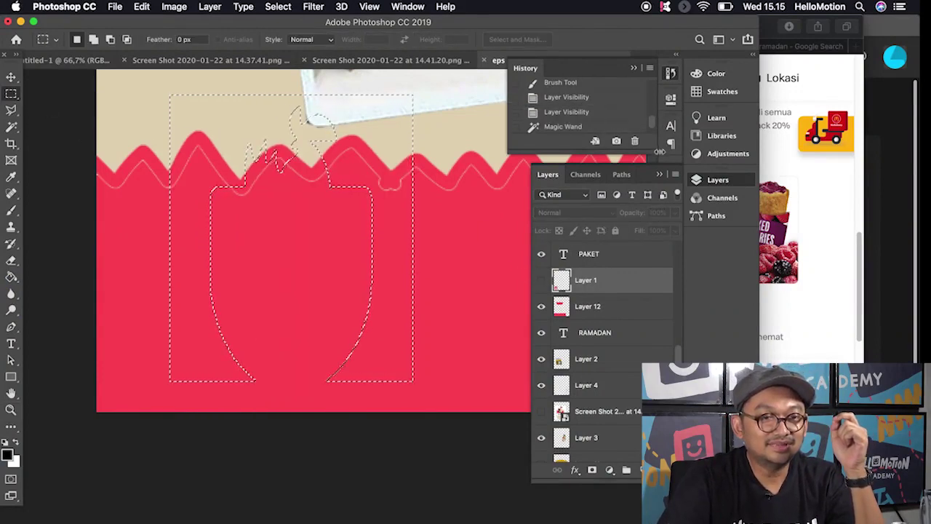
drag(655, 154, 658, 241)
Step back through the history to the Free Transform state that precedes the logo's Paint Bucket fill and brush strokes
click(622, 171)
click(621, 155)
click(621, 139)
click(620, 126)
click(616, 109)
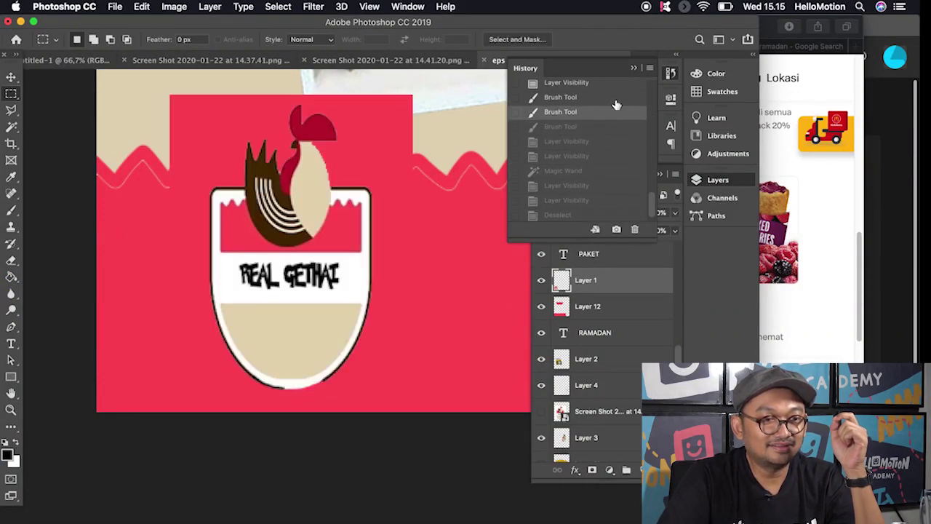
click(617, 86)
click(619, 107)
scroll(626, 145, up, 2)
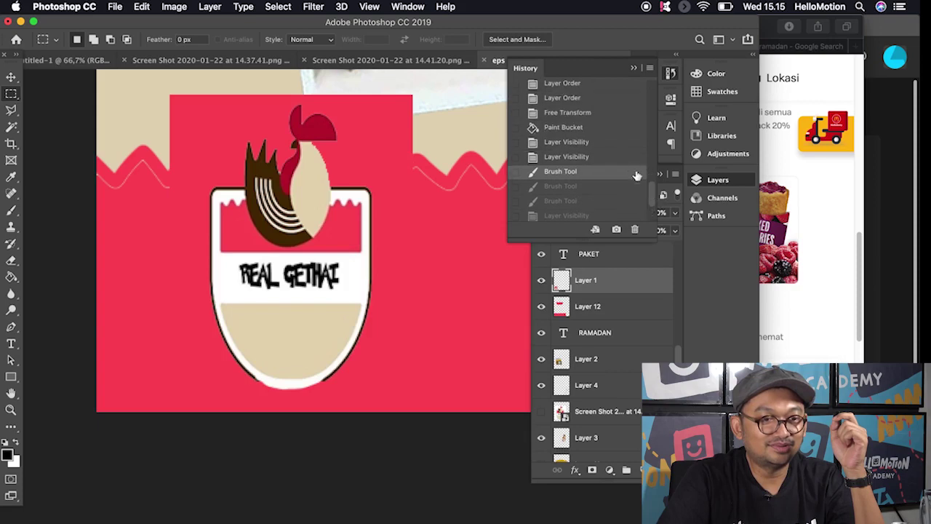
click(623, 142)
click(620, 127)
click(617, 112)
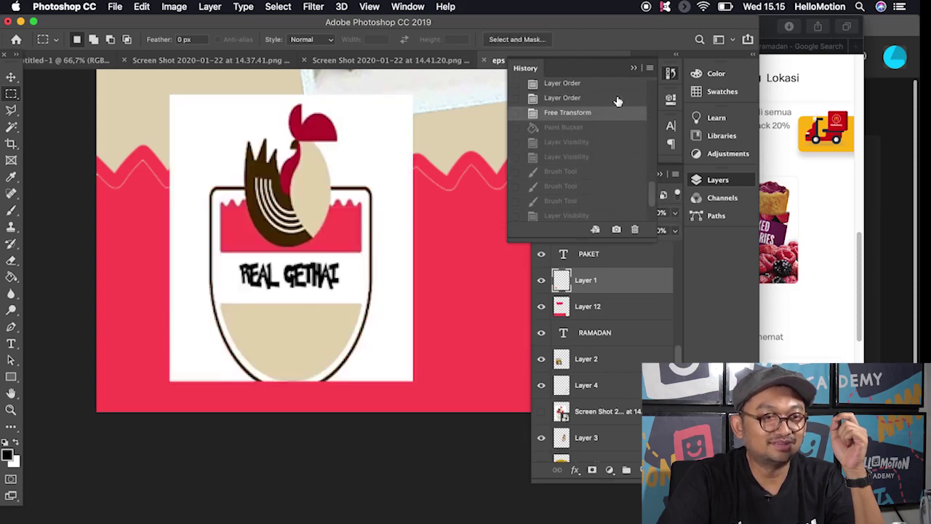
Delete the white background around the logo on Layer 1 with the Magic Wand and clear the selection
click(607, 284)
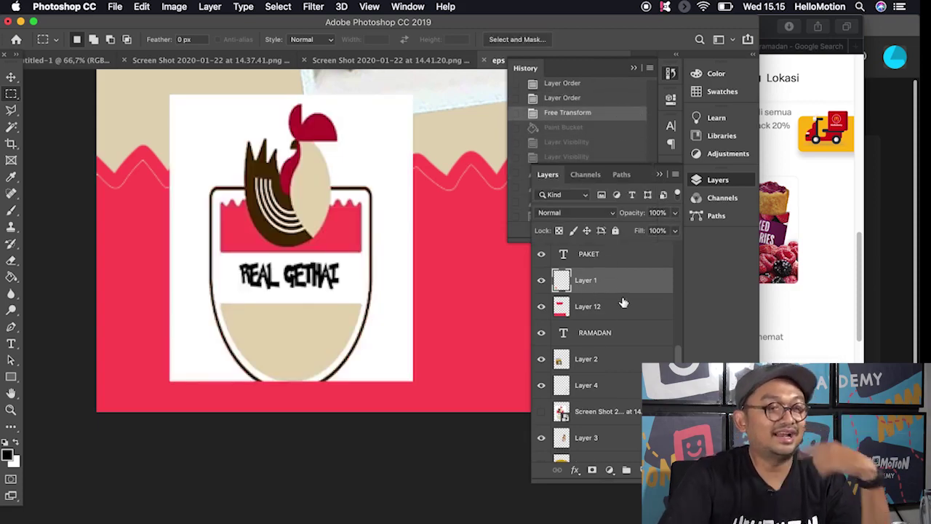
click(542, 282)
click(542, 283)
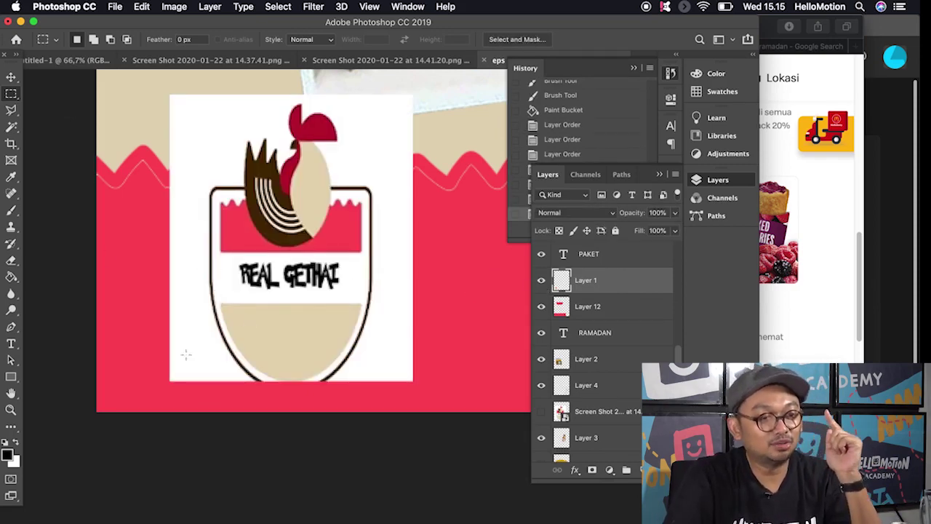
key(w)
click(187, 182)
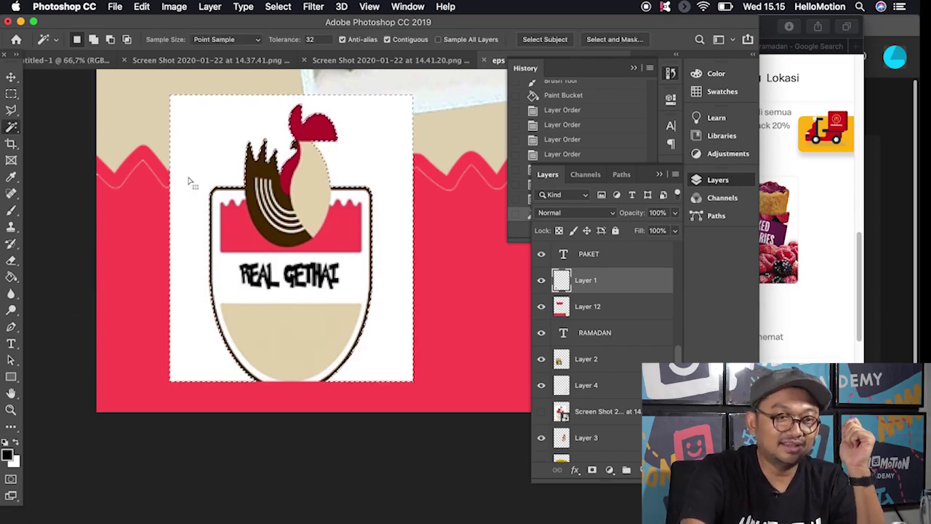
key(Delete)
key(super+d)
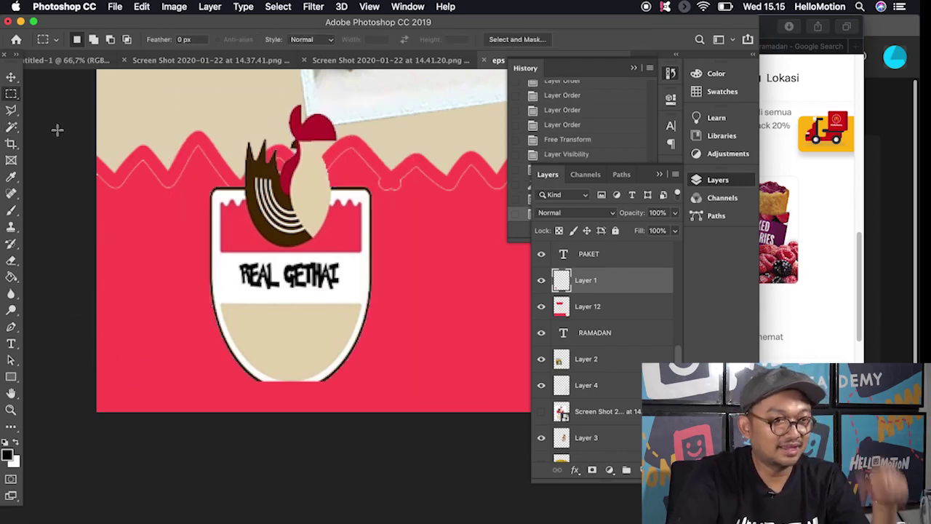
Shrink the logo with Free Transform and place it at the lower-left corner of the poster's red band
click(11, 76)
key(super+t)
drag(374, 104, 364, 217)
drag(286, 295, 239, 292)
key(Return)
Paint in the logo's cut-off bottom edge on Layer 1 with white and dark Brush strokes that continue the curved border
click(11, 409)
drag(240, 370, 233, 370)
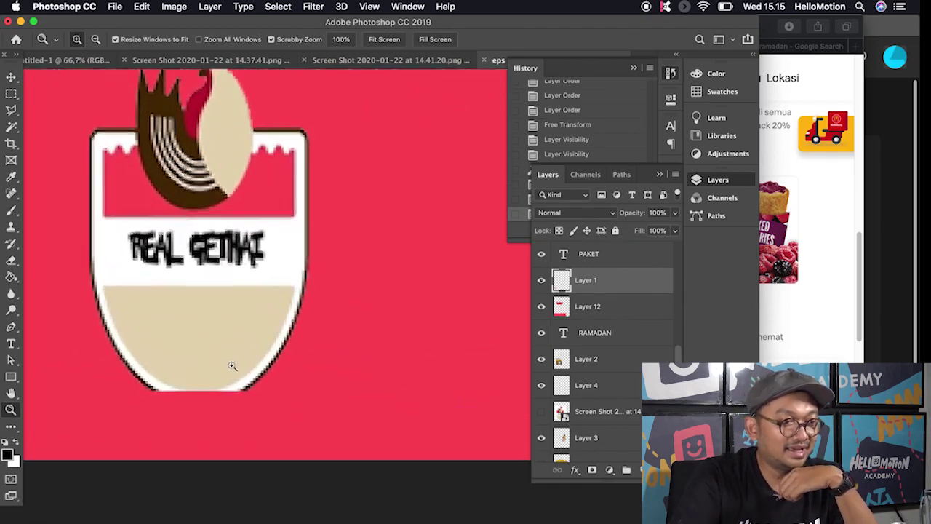
click(181, 328)
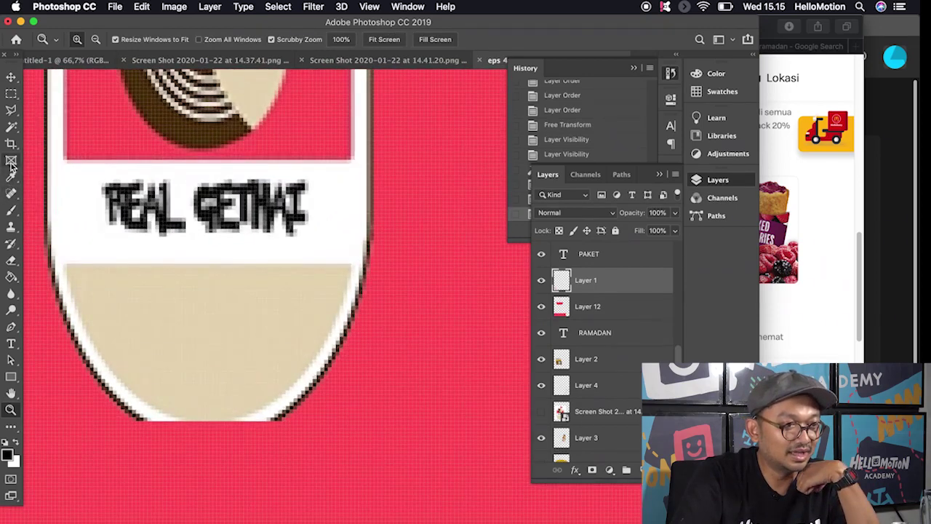
click(10, 177)
click(155, 333)
click(11, 211)
click(16, 441)
drag(154, 422, 262, 419)
drag(262, 419, 142, 420)
key(d)
key(super+z)
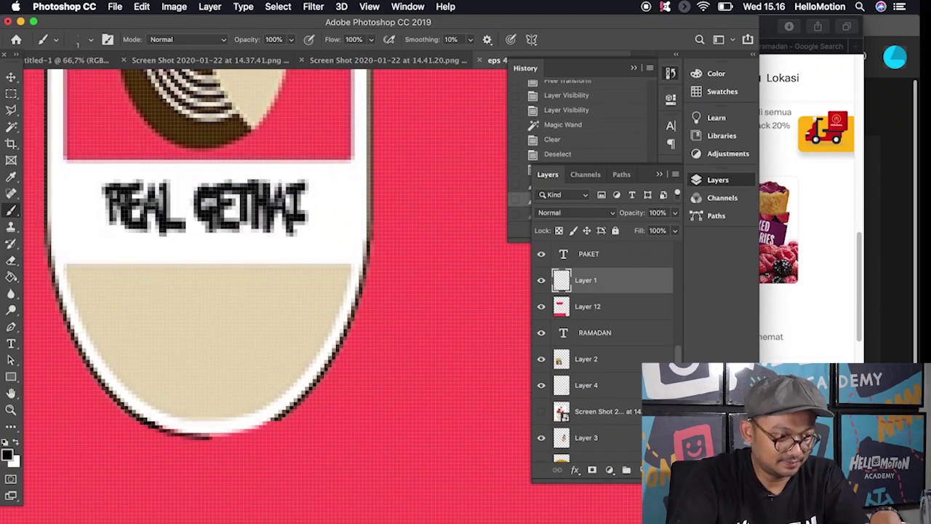
On Layer 12, paint over the thin light line along the band's zigzag edge with a size 10 brush in the band's red
key(z)
key(ctrl+0)
key(super+0)
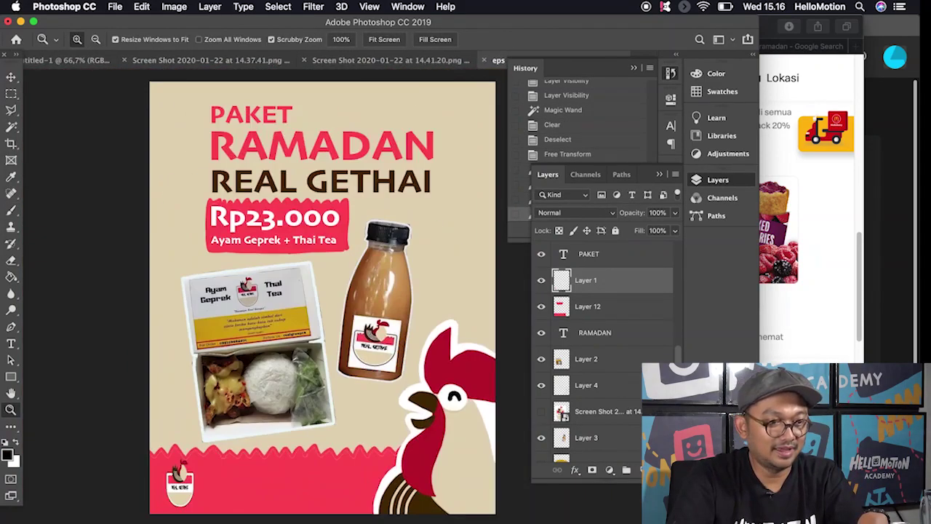
drag(319, 437, 367, 436)
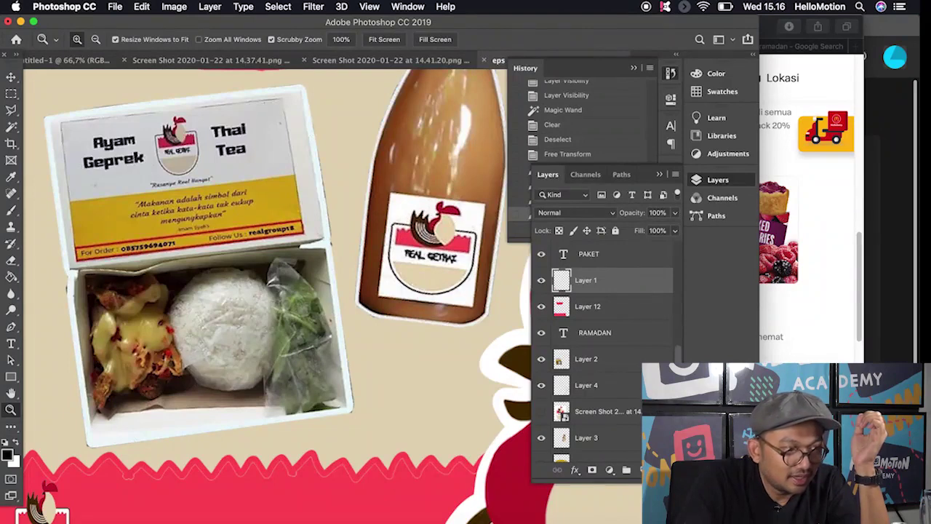
key(i)
key(alt+[)
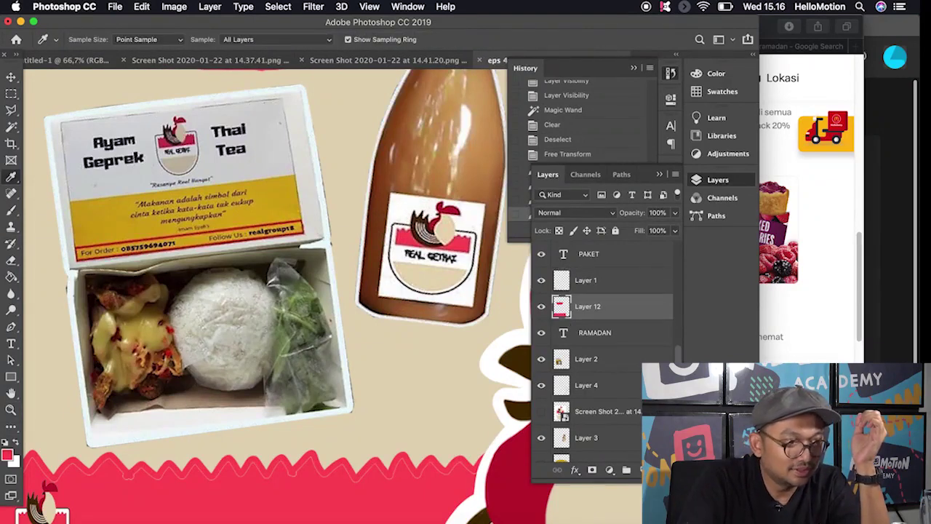
key(b)
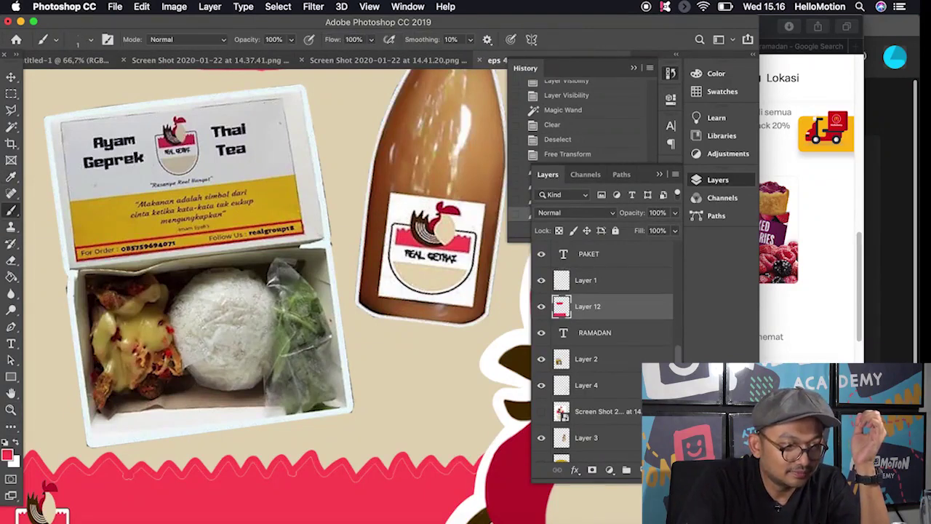
key(Return)
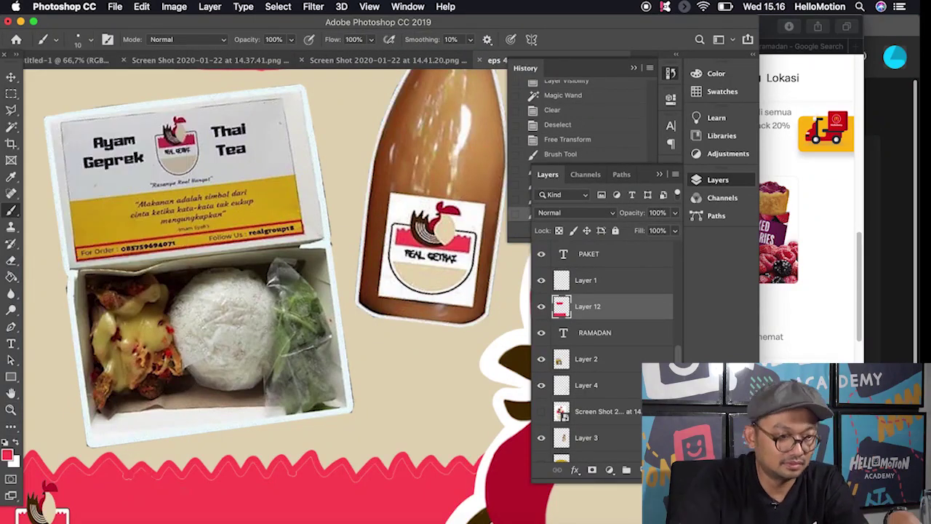
drag(191, 470, 269, 468)
click(443, 472)
click(448, 472)
drag(94, 470, 36, 470)
drag(36, 473, 166, 406)
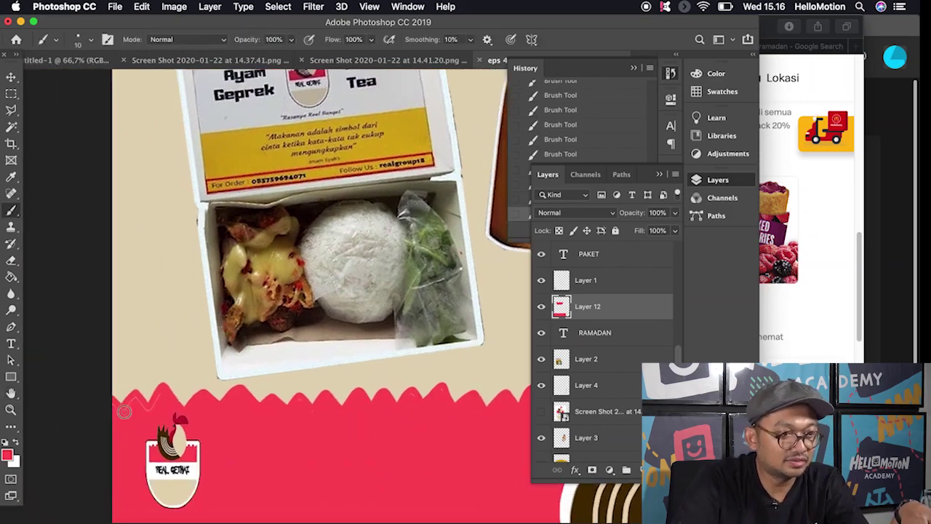
Shift the meal box and the bottle slightly up and to the right on the poster
key(z)
key(super+0)
drag(292, 346, 295, 343)
key(v)
drag(387, 299, 394, 297)
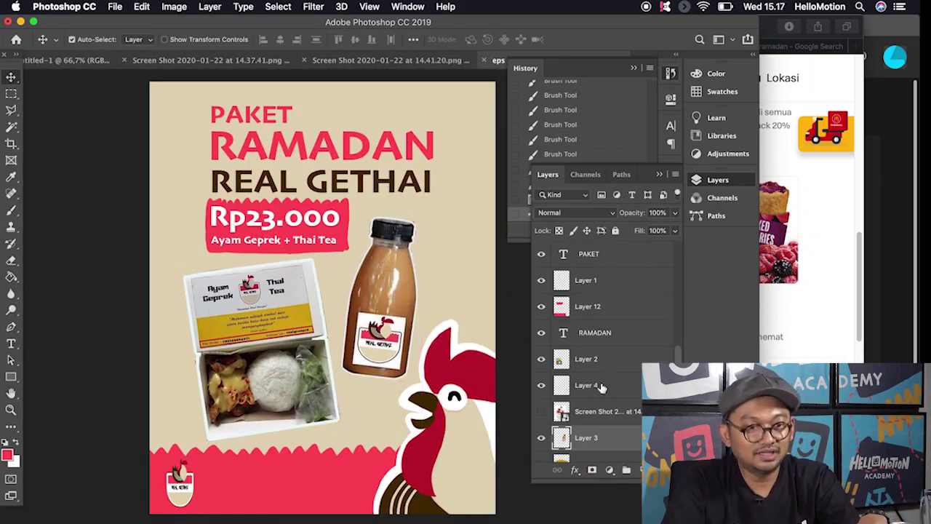
Fill the meal box's outline on a new layer beneath Layer 2 with the dark brown of the REAL GETHAI text
scroll(570, 407, down, 2)
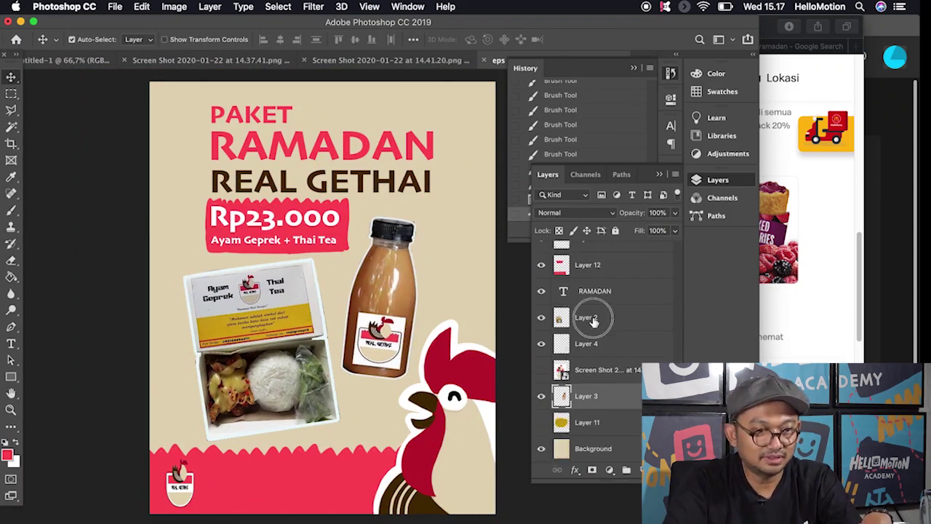
click(588, 318)
super+click(565, 324)
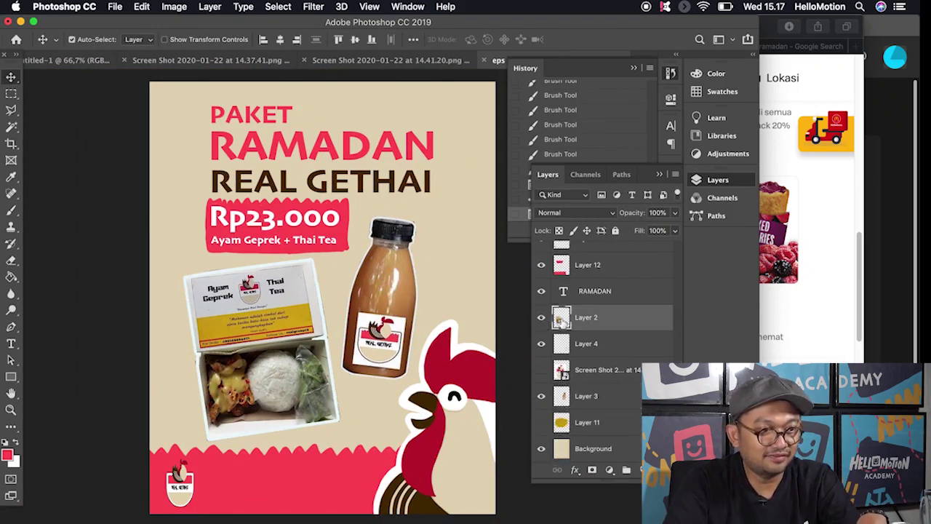
key(alt+shift+super+n)
key(super+[)
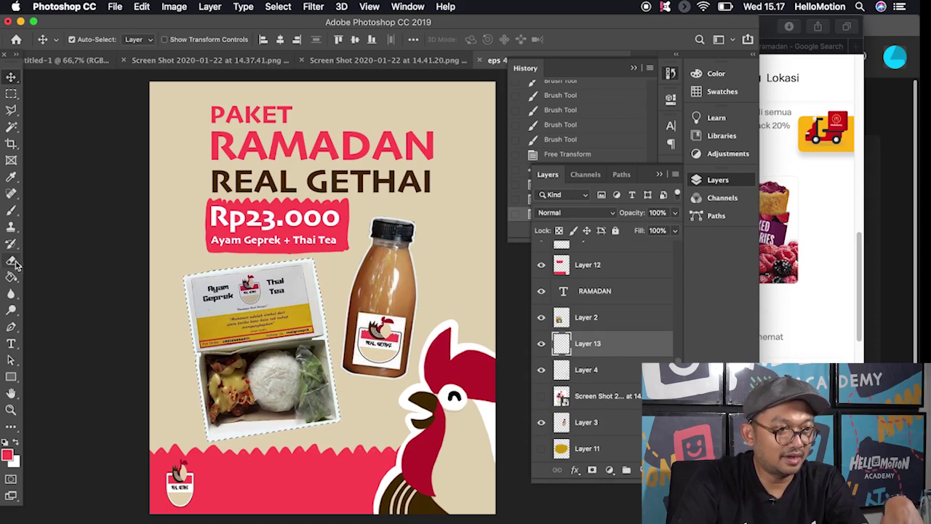
click(11, 177)
click(281, 179)
key(alt+BackSpace)
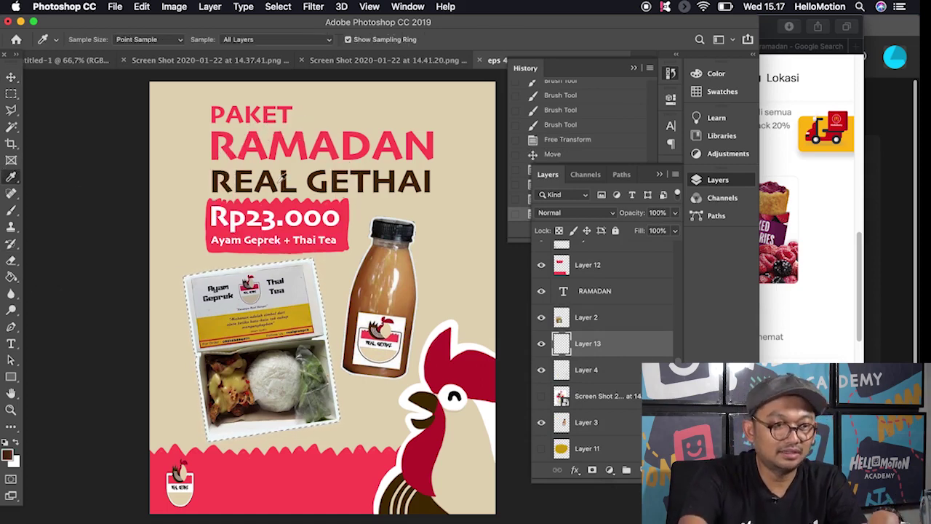
key(super+d)
Offset the meal box's shadow layer about 20 px right and 10 px down, and set its opacity to 29%
click(12, 77)
key(shift+Right)
key(shift+Right)
key(shift+Down)
key(shift+Down)
key(shift+Up)
drag(675, 212, 631, 231)
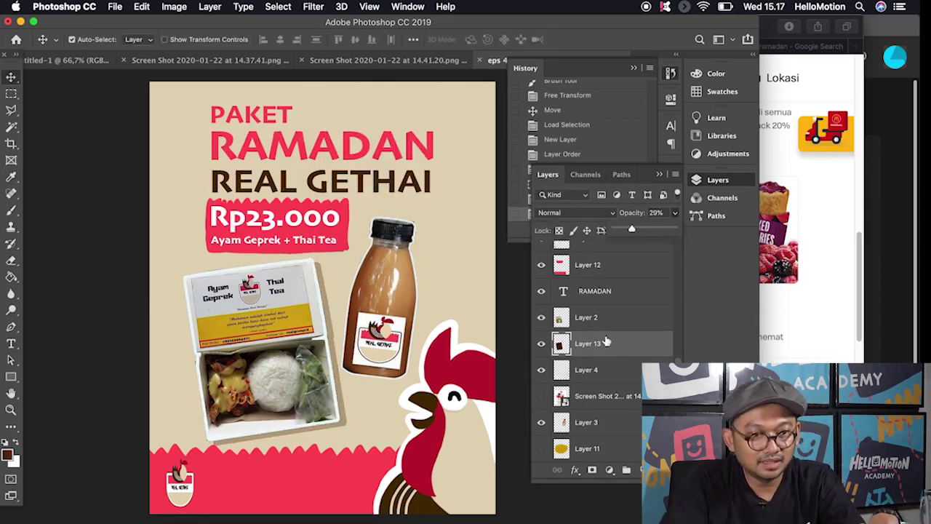
Fill the bottle's outline on a new layer beneath Layer 3 with the same dark brown and clear the selection
mouse_move(678, 362)
mouse_down()
mouse_move(655, 314)
mouse_move(675, 371)
mouse_up()
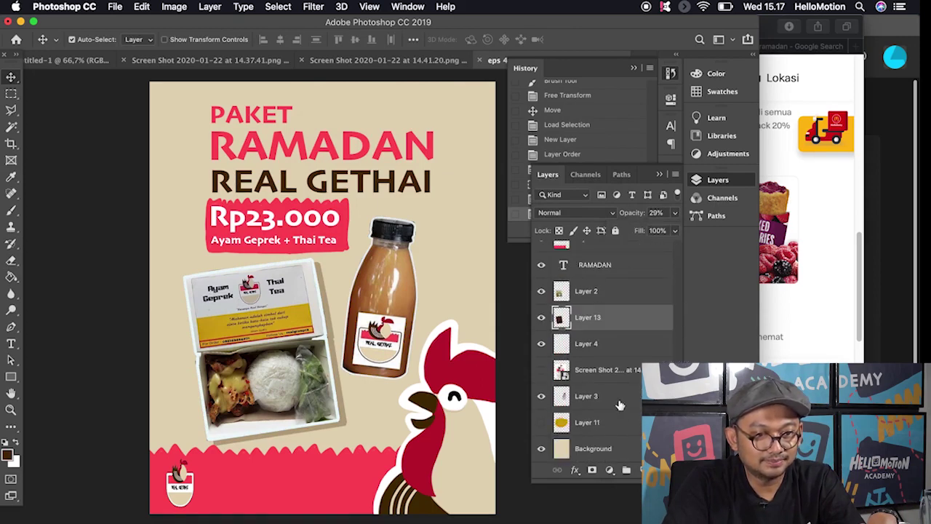
click(624, 405)
super+click(561, 401)
key(super+shift+alt+n)
key(super+[)
click(279, 7)
key(alt+BackSpace)
key(m)
click(508, 260)
Offset the bottle's shadow layer about 20 px right and 10 px down, and set its opacity to 28%
click(12, 78)
key(shift+Right)
key(shift+Right)
key(shift+Down)
click(674, 213)
click(631, 229)
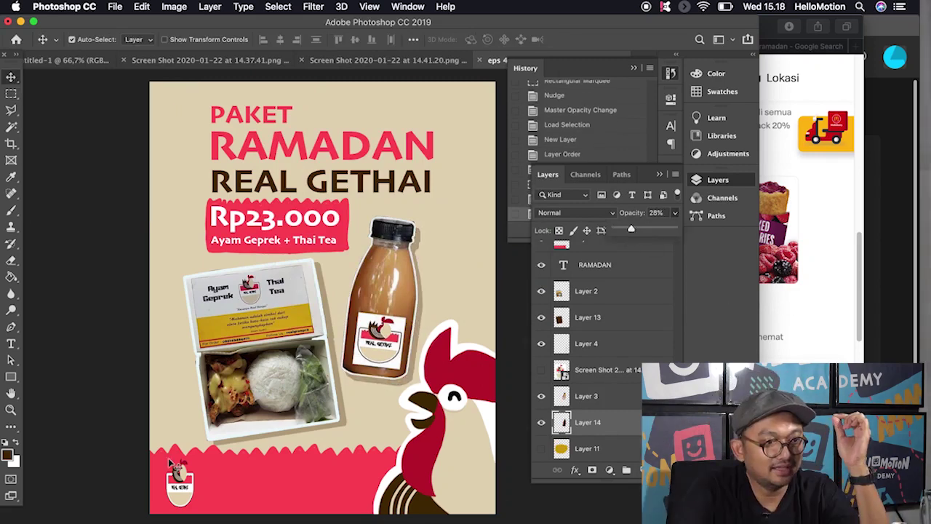
Add the original poster's WhatsApp number as white Skia Bold text above Layer 12 and scale it beside the logo on the red band
click(247, 60)
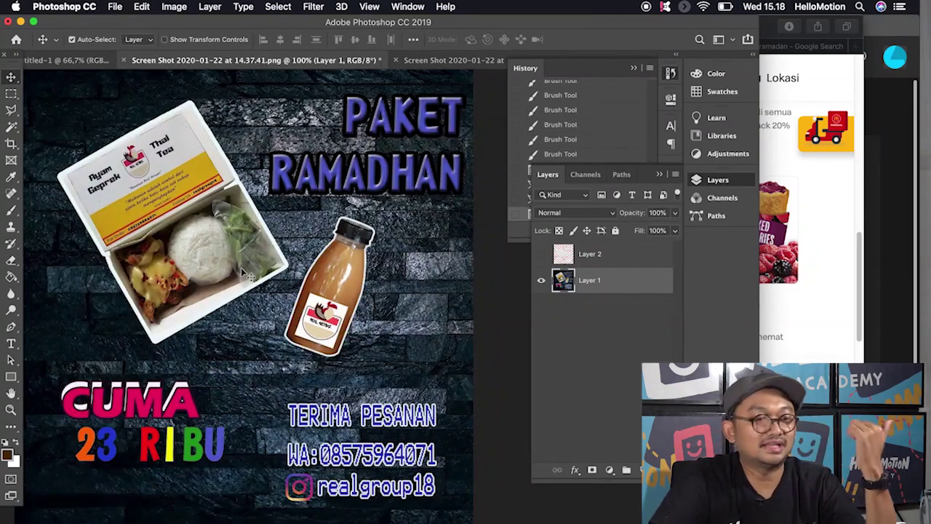
click(11, 345)
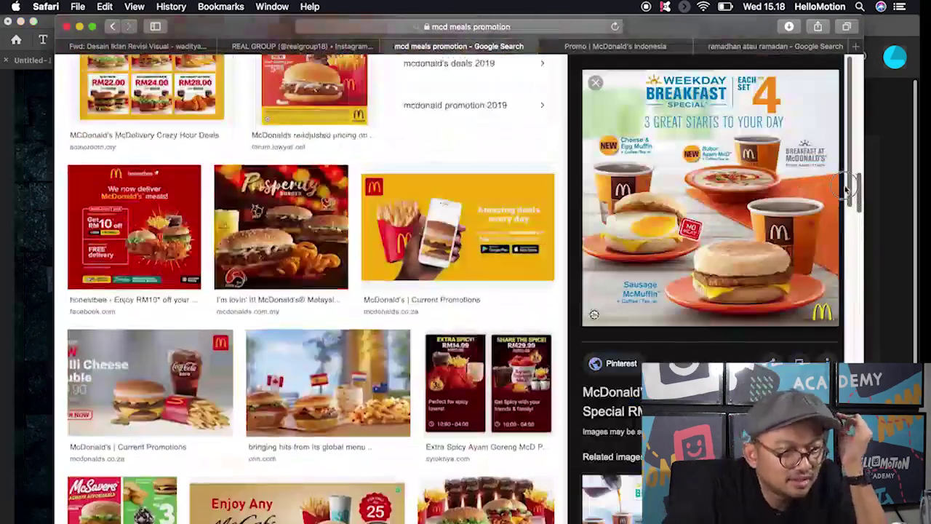
click(330, 359)
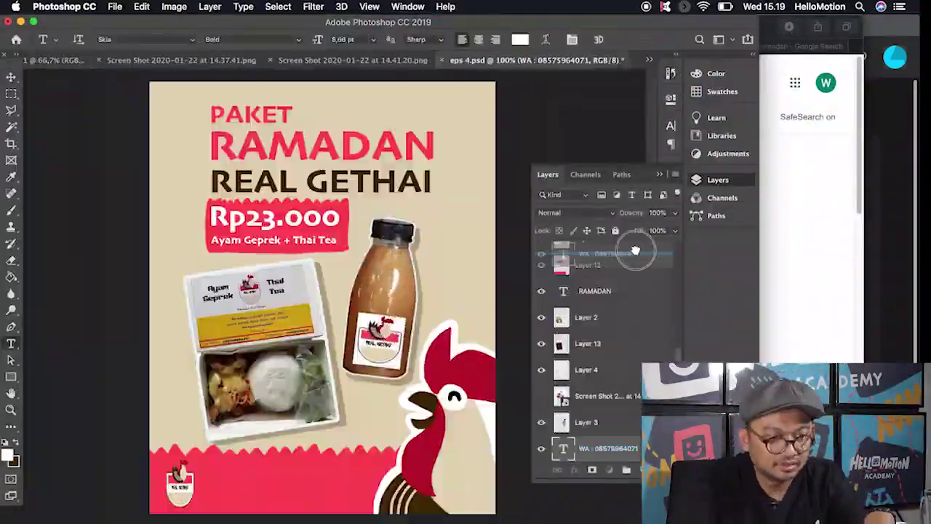
key(super+t)
drag(187, 467, 205, 470)
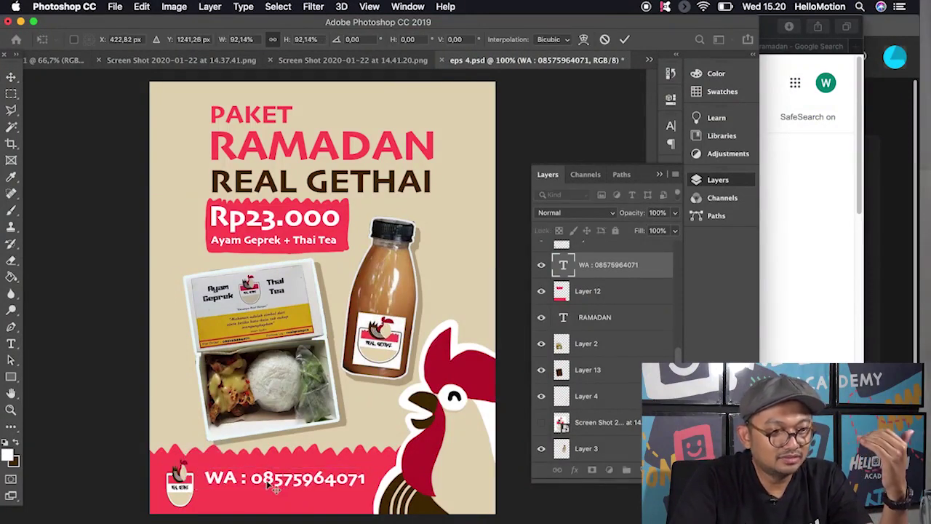
key(Return)
Split the phone number into three spaced groups, remove its "WA :" prefix and move the text toward the rooster
click(16, 348)
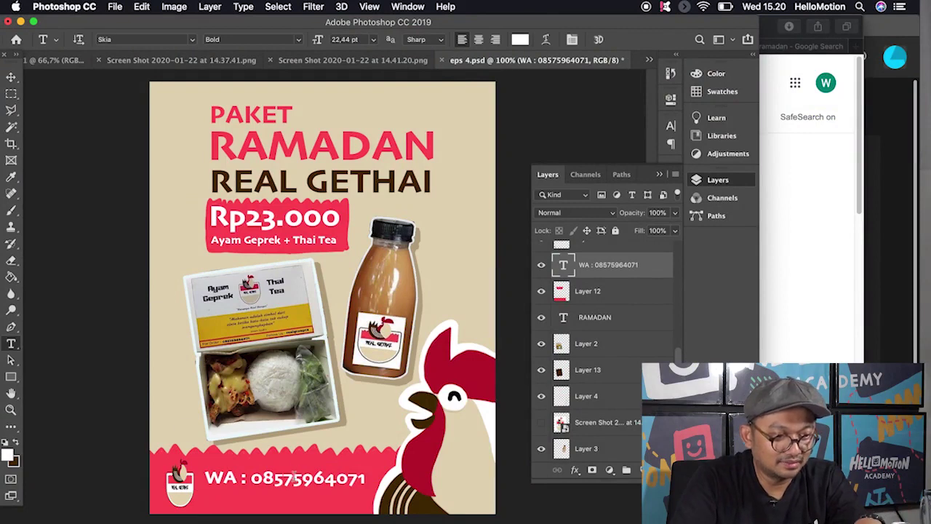
click(309, 478)
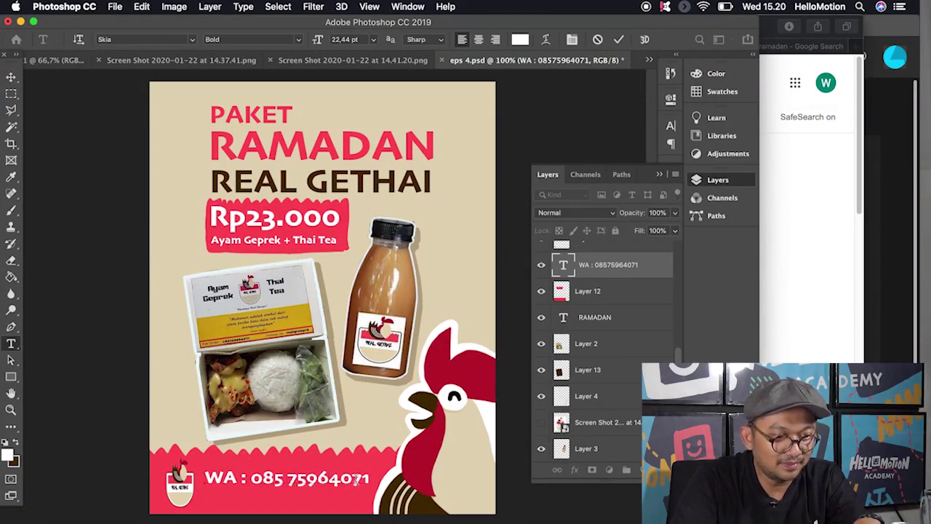
click(333, 478)
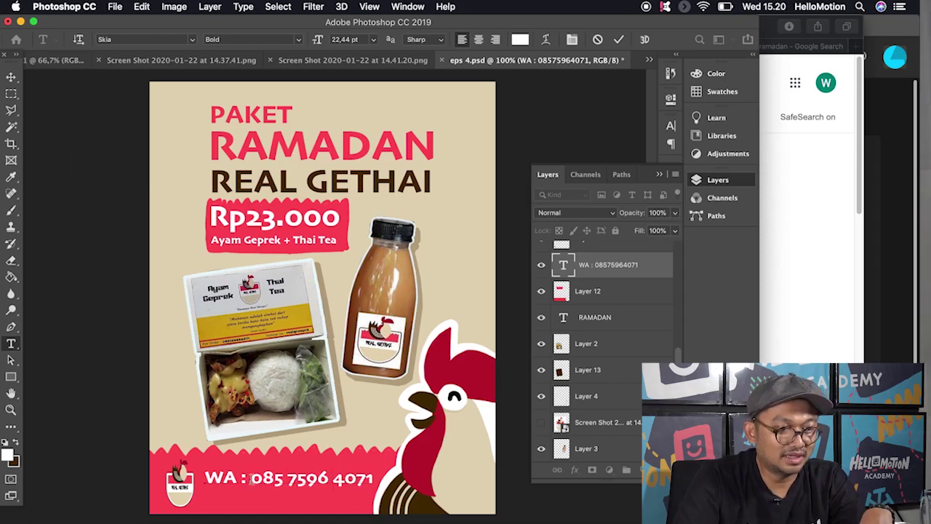
key(BackSpace)
key(BackSpace)
key(BackSpace)
key(BackSpace)
key(BackSpace)
key(super+Return)
drag(295, 486, 322, 486)
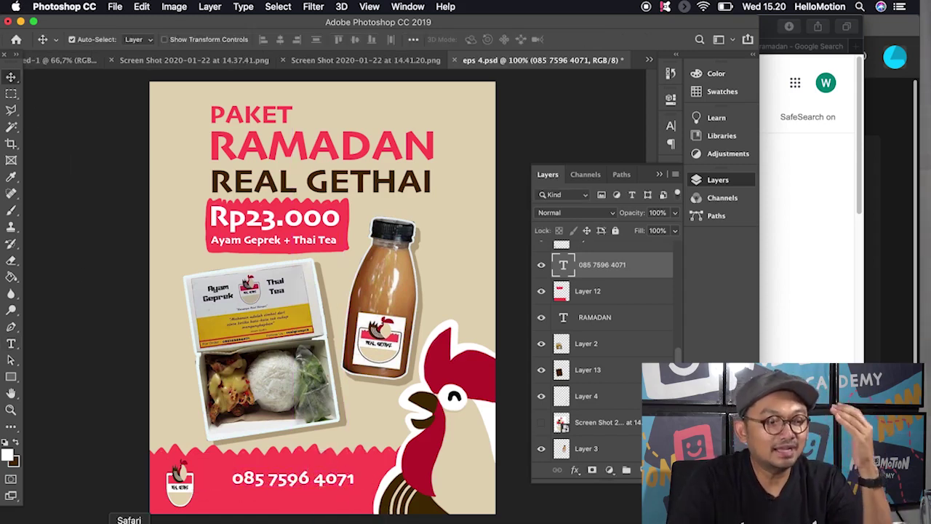
Switch to Safari and search Google for a WhatsApp logo to copy into the poster
click(129, 521)
click(354, 83)
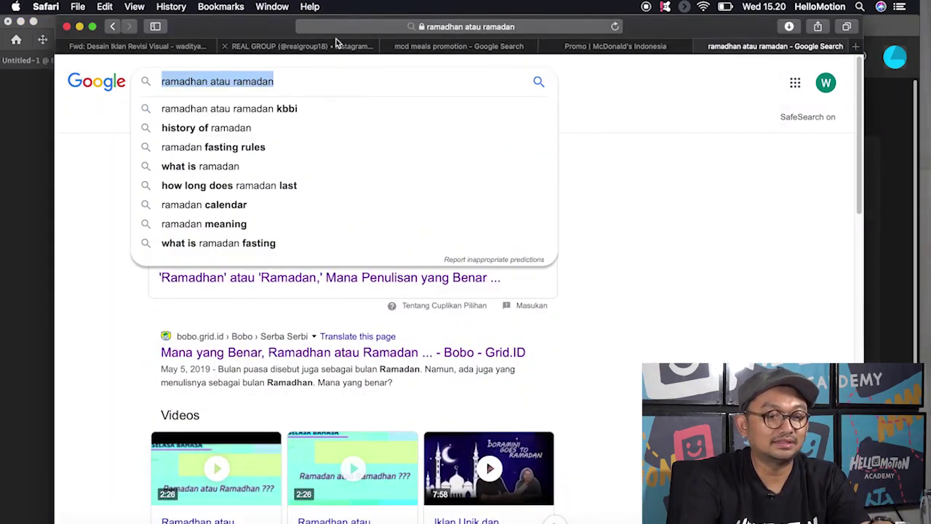
text(logo w)
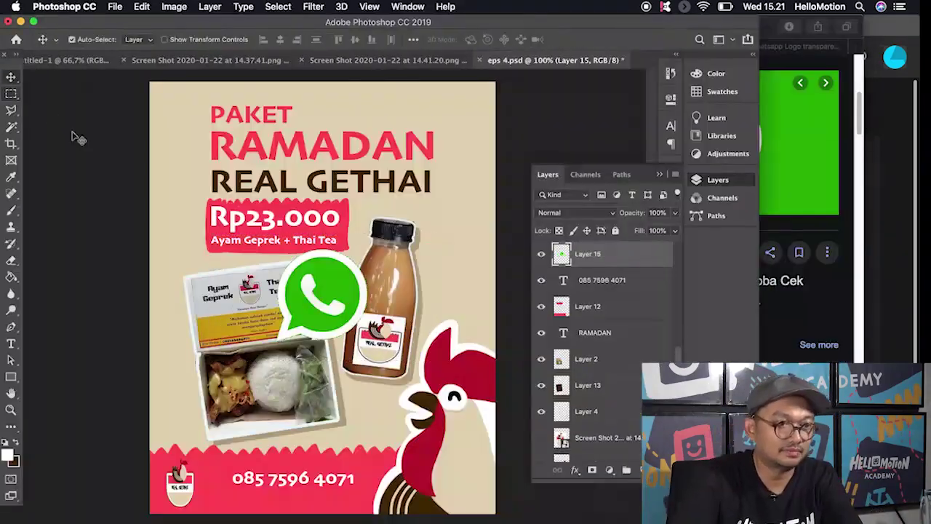
Shrink the WhatsApp logo to icon size on the red band and position it directly before the phone number
drag(390, 249, 285, 485)
key(Return)
click(271, 481)
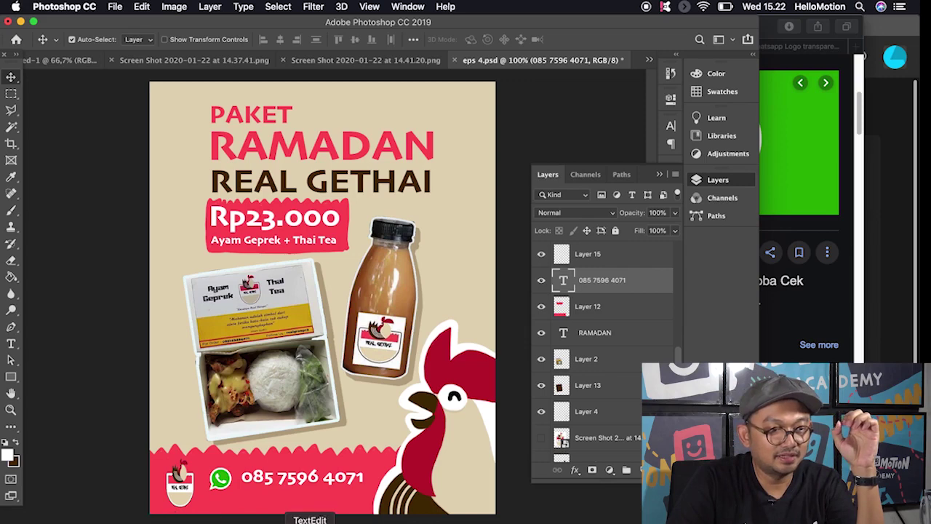
Check the original poster's remaining contact details in the 14.37.41 screenshot document, and return to eps 4.psd
click(358, 61)
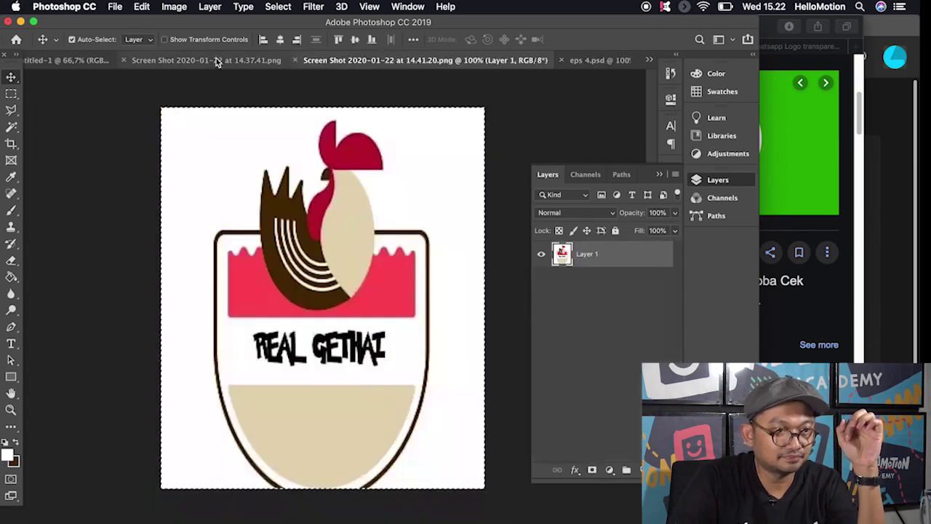
click(218, 63)
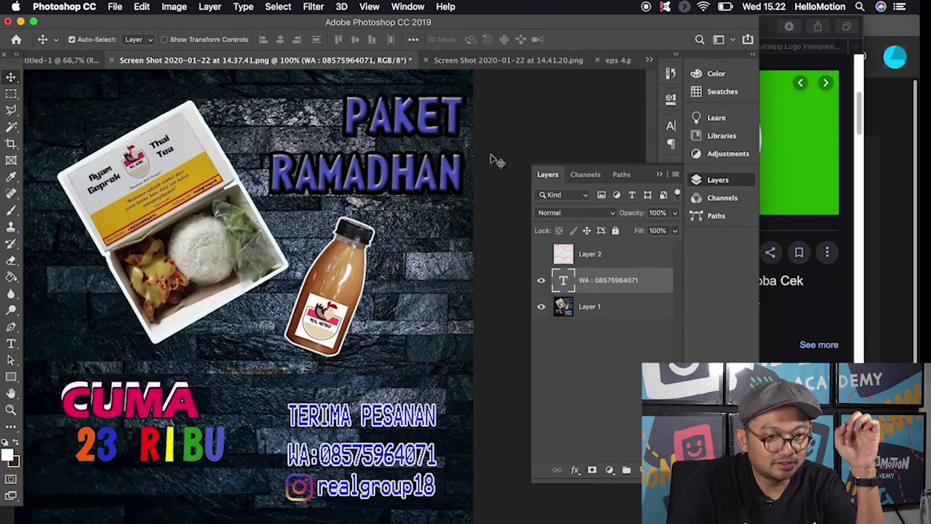
click(617, 61)
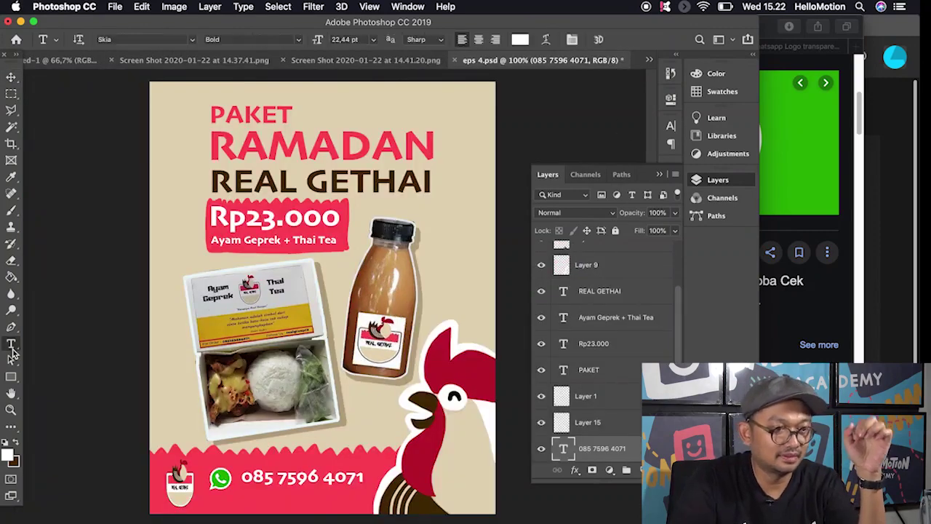
text(roup18)
click(11, 77)
key(super+t)
drag(304, 493, 272, 487)
key(Return)
drag(332, 501, 352, 505)
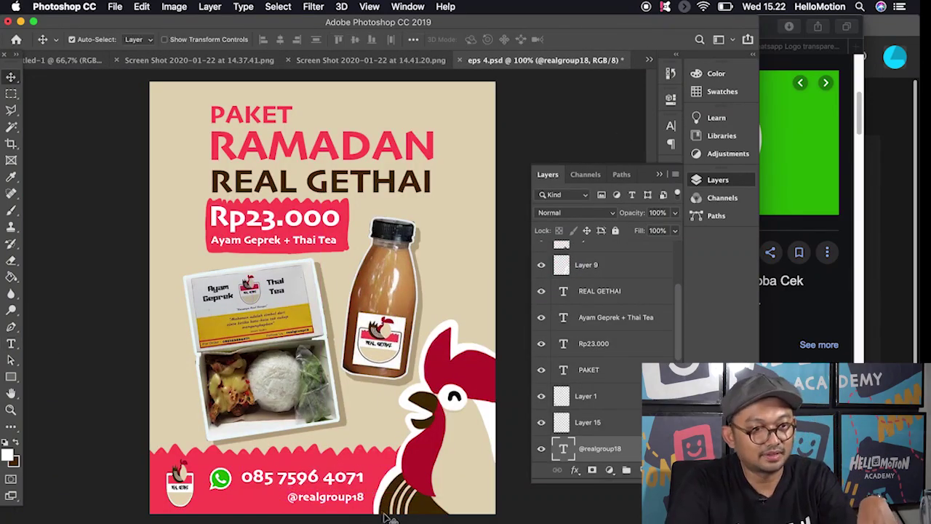
key(t)
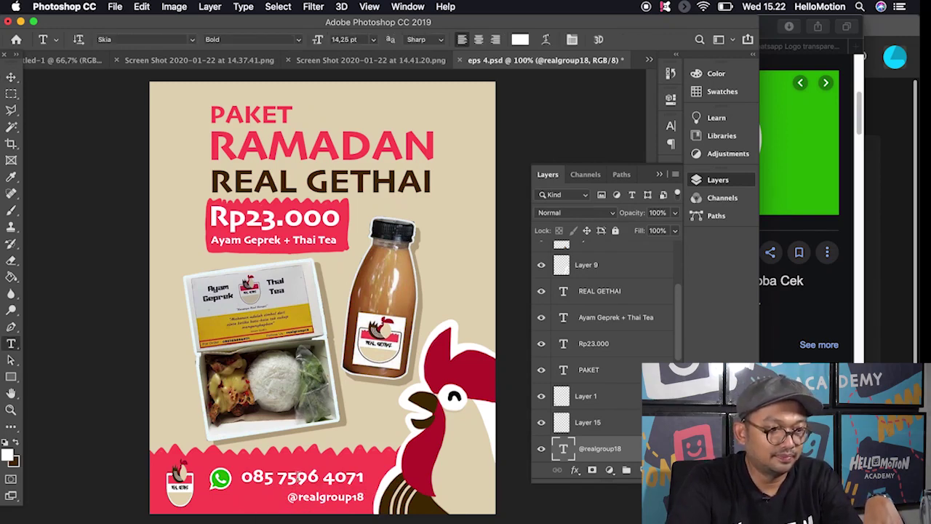
click(290, 498)
text(Insta)
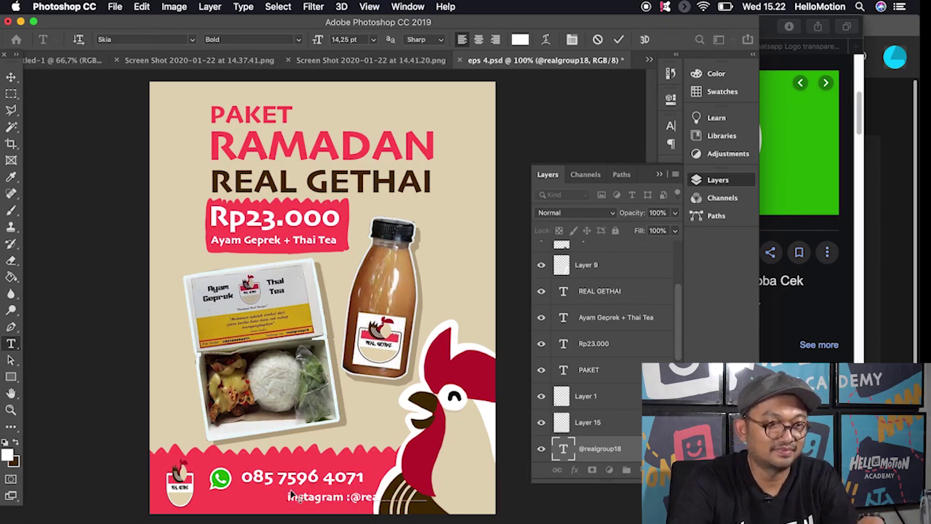
click(11, 78)
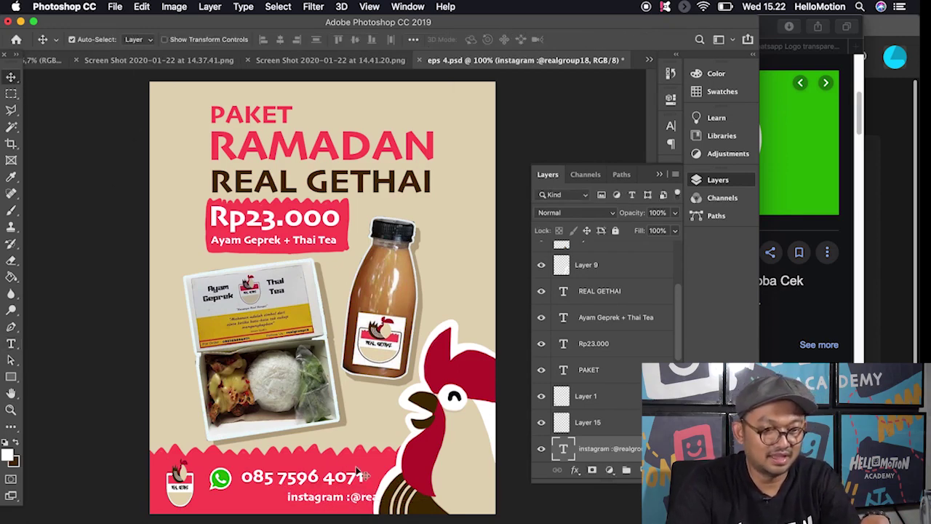
Shift the Instagram line away from the rooster until the whole handle sits clear on the red band
key(shift+Left)
key(shift+Left)
key(shift+Left)
key(shift+Left)
key(shift+Left)
key(shift+Left)
key(shift+Left)
key(shift+Left)
key(shift+Left)
key(shift+Left)
key(shift+Left)
key(shift+Left)
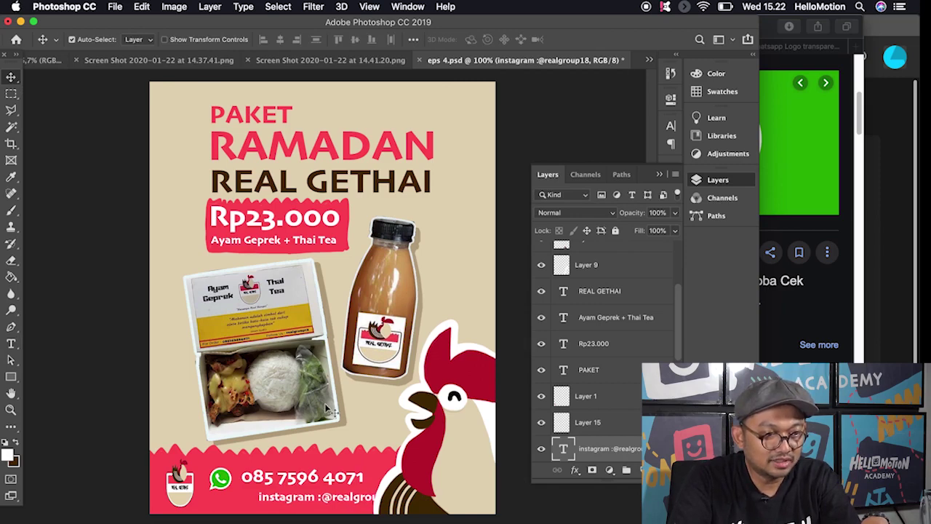
key(shift+Left)
key(shift+Left)
key(shift+Left)
key(shift+Left)
key(shift+Left)
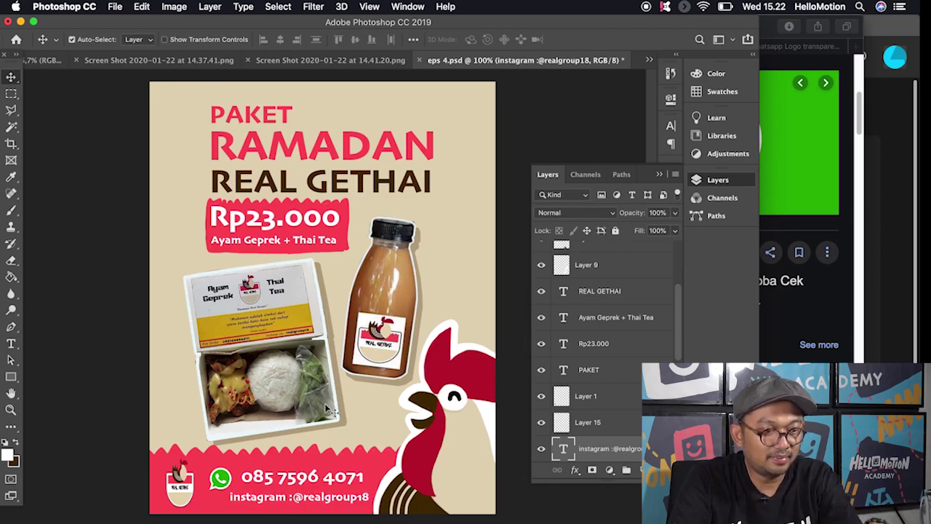
Scale the Instagram line down to about the phone number's width and nudge it up closer beneath the number
key(super+t)
drag(230, 492, 248, 496)
key(Return)
key(shift+Left)
key(shift+Left)
key(shift+Up)
key(shift+Up)
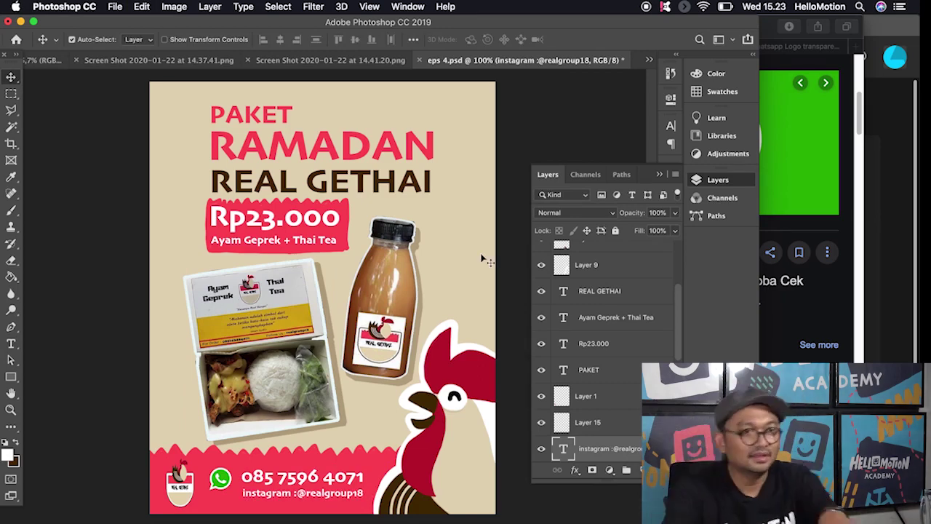
Nudge the REAL GETHAI and RAMADAN lines up to tighten the spacing within the title
click(424, 191)
key(shift+Up)
click(417, 151)
key(Up)
key(Up)
key(Up)
Reorder the layers so REAL GETHAI, PAKET and RAMADAN are adjacent, and move the three title lines up together, away from the price block
click(337, 157)
drag(678, 307, 640, 248)
drag(678, 357, 634, 352)
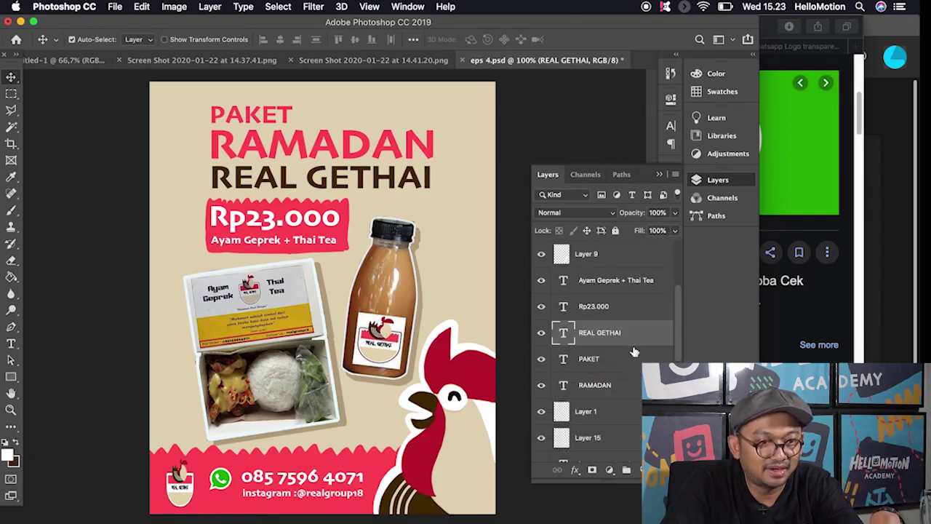
shift+click(624, 389)
mouse_move(422, 186)
mouse_down()
mouse_move(421, 164)
mouse_move(412, 174)
mouse_move(422, 185)
mouse_up()
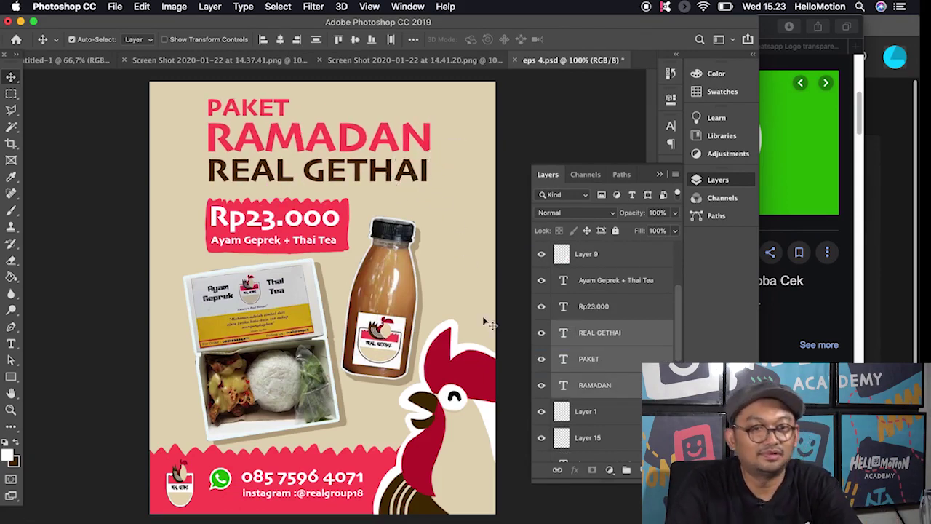
key(Right)
key(Right)
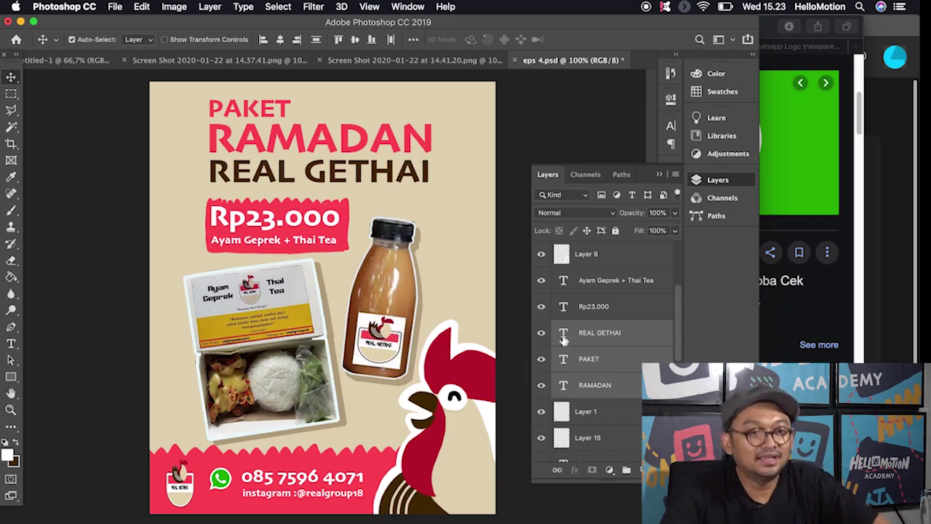
Show the 14.41.20 screenshot layer above Layer 12 to examine the logo rooster's striped tail, and hide it again
scroll(679, 270, up, 3)
drag(679, 270, 676, 395)
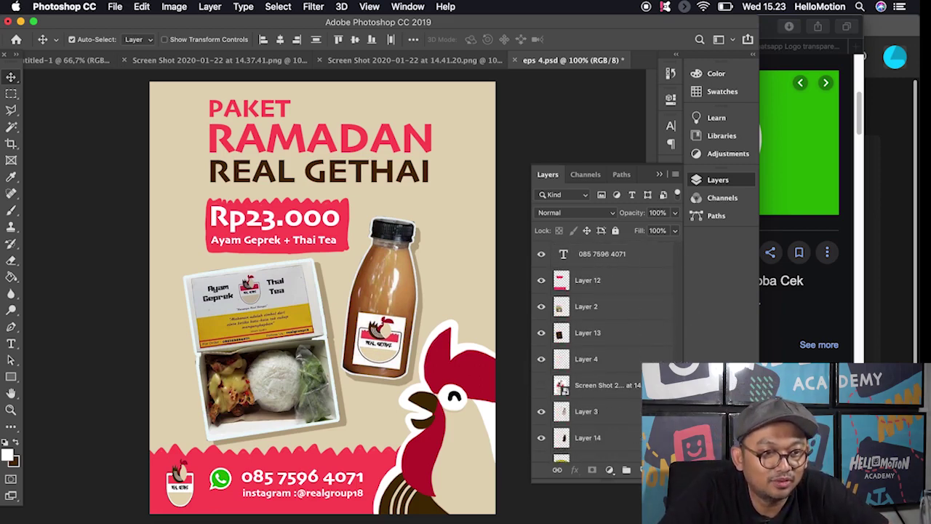
click(542, 386)
drag(606, 389, 607, 267)
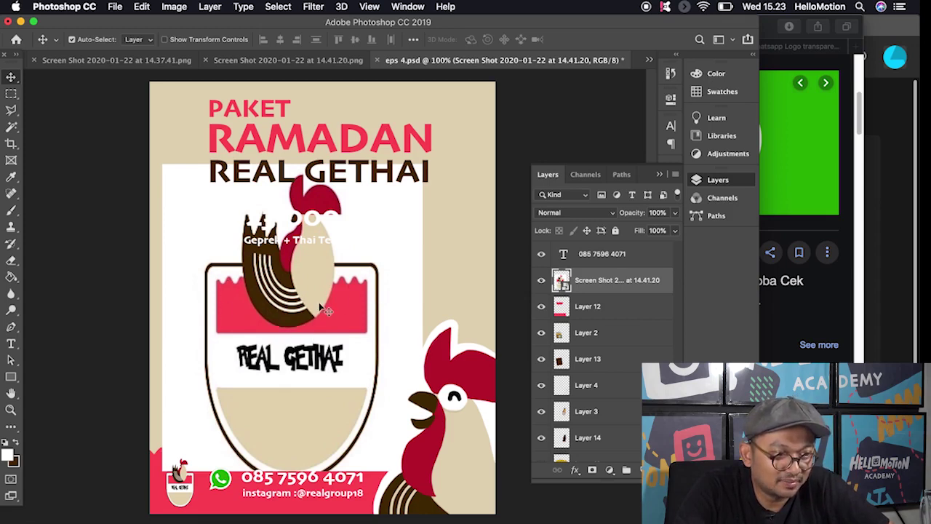
click(542, 280)
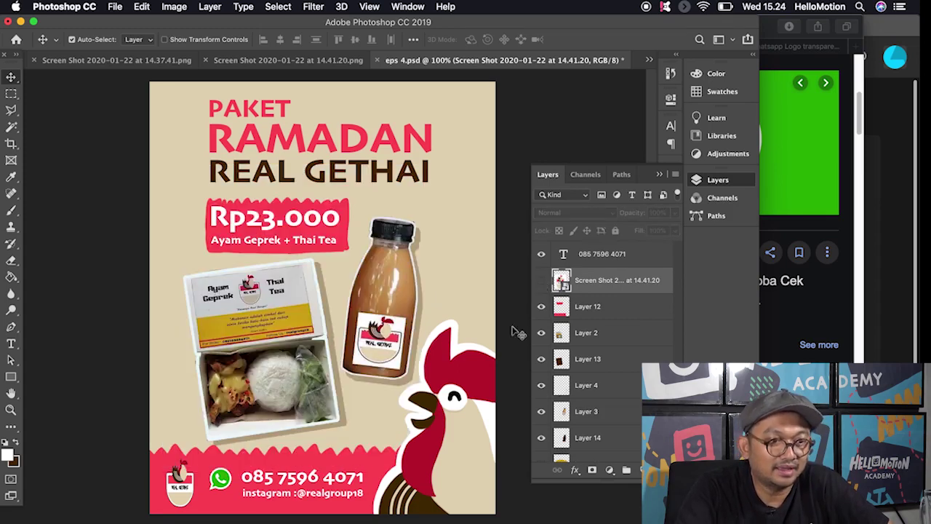
Sample dark brown from the poster as the foreground colour and add a new layer above Layer 11
click(11, 177)
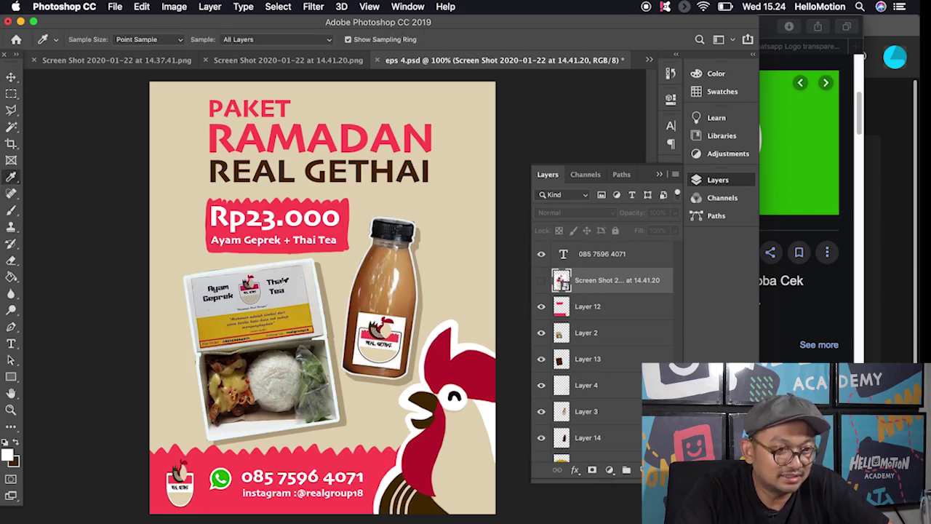
scroll(604, 349, down, 2)
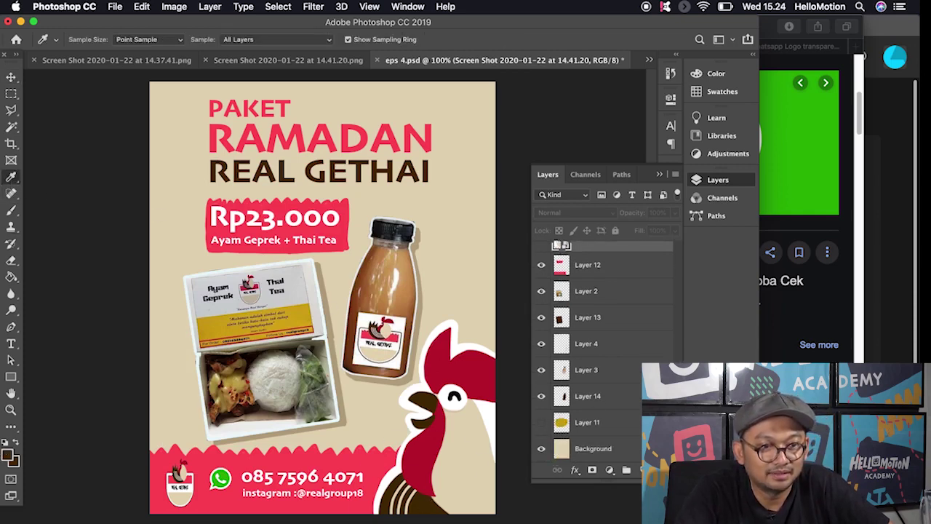
click(612, 422)
click(640, 470)
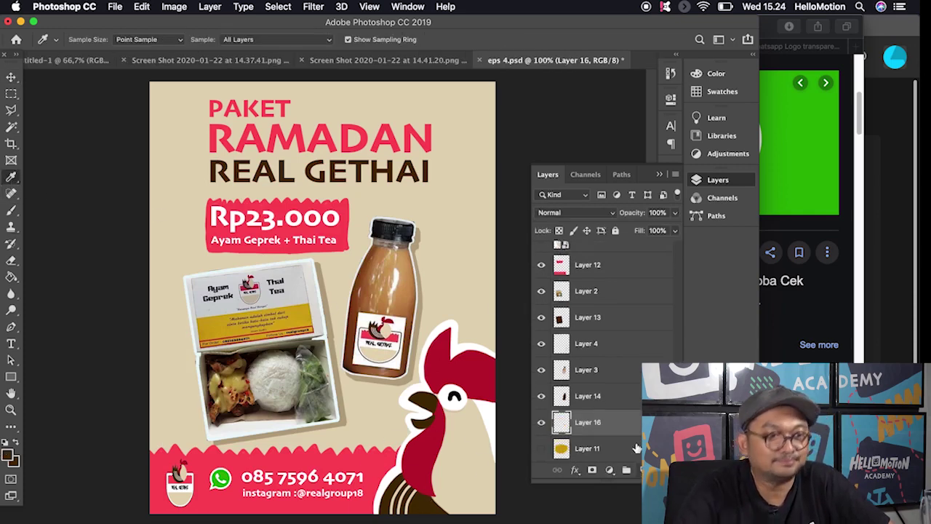
Paint groups of parallel brown wavy lines along the poster's edges and behind the food box with a size 10 brush
click(12, 210)
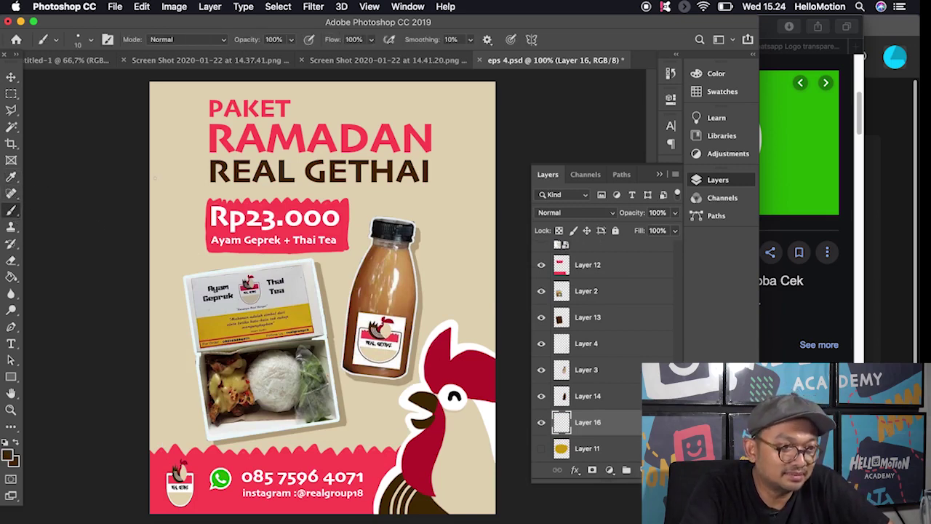
drag(483, 251, 497, 245)
drag(454, 239, 498, 238)
drag(459, 230, 502, 230)
click(463, 99)
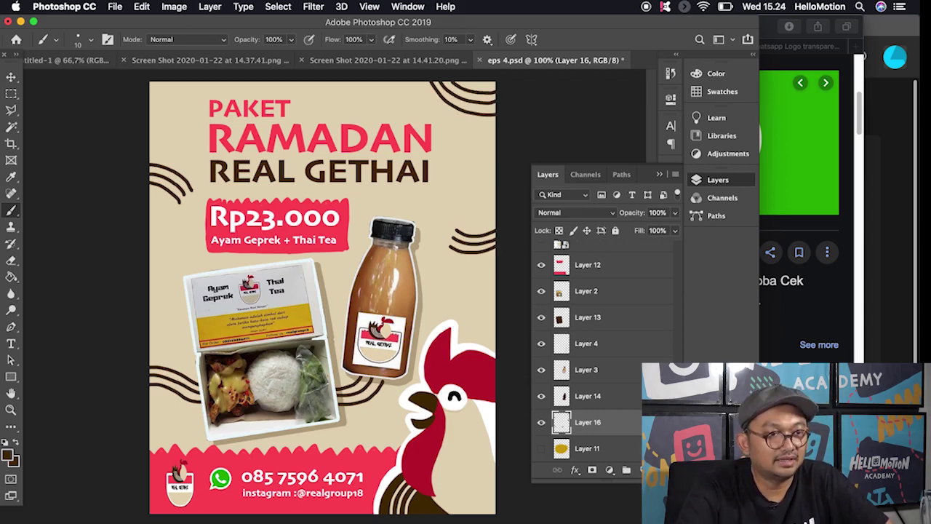
Delete the short wavy line groups at the poster's left edge beside the title and at its right edge beside the bottle
click(12, 95)
drag(144, 136, 198, 232)
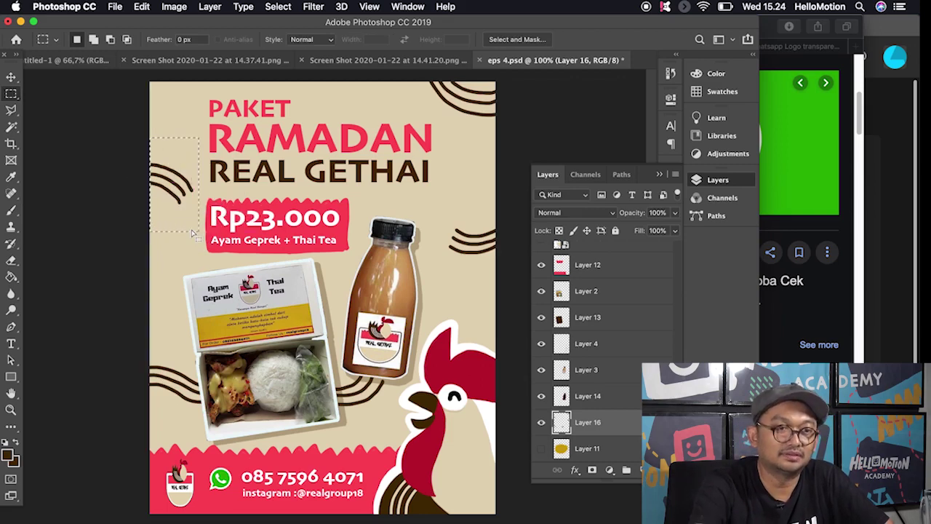
key(Delete)
click(514, 272)
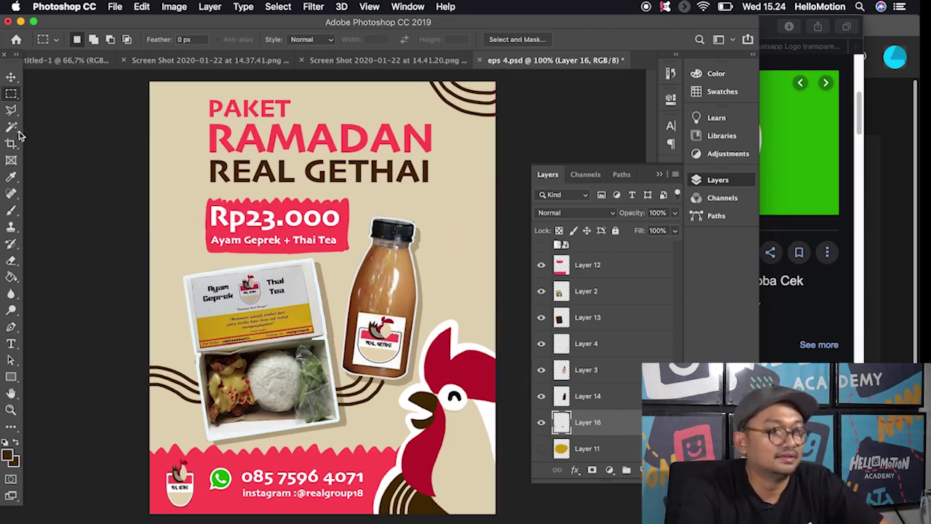
Paint long parallel brown wavy lines down the poster's left edge, from beside the title to the food box
click(11, 210)
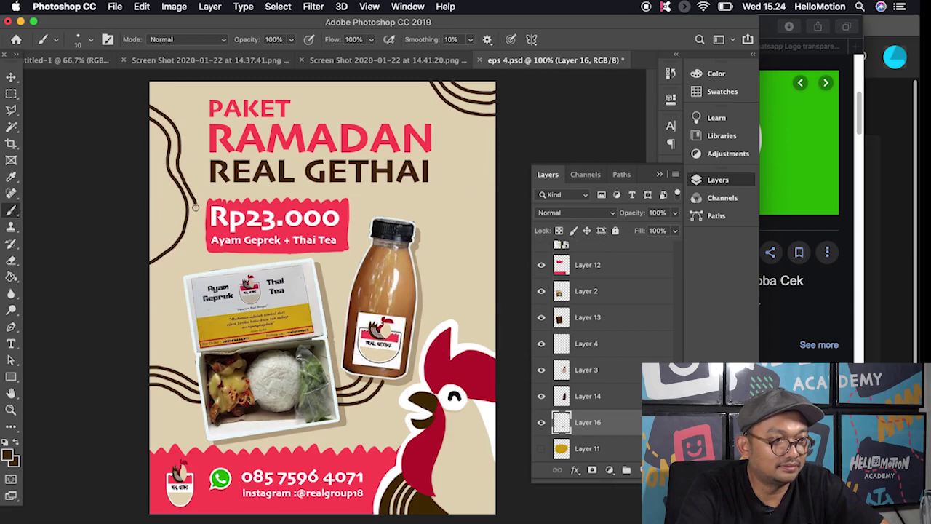
key(super+z)
mouse_move(150, 273)
mouse_down()
mouse_move(179, 143)
mouse_move(150, 109)
mouse_up()
drag(150, 129, 150, 253)
Scale down the wavy lines at the poster's left edge and deselect them
key(super+t)
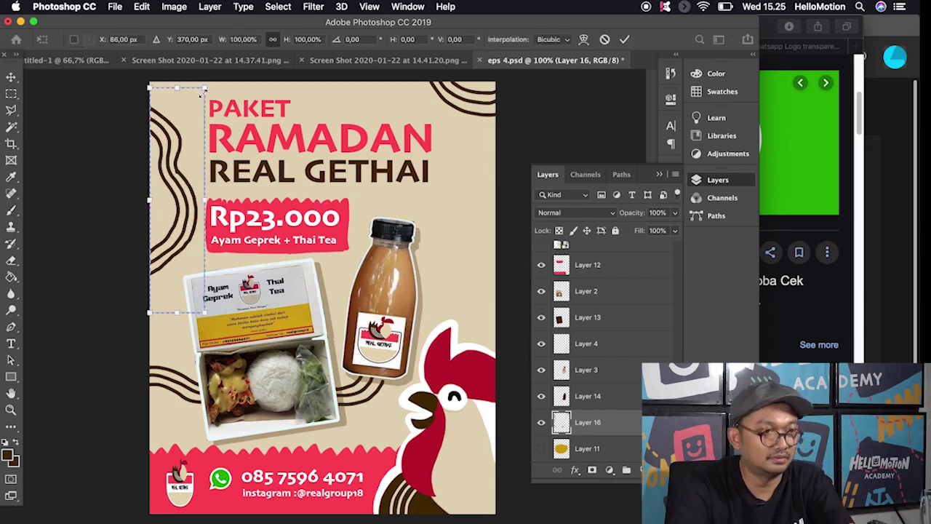
drag(203, 91, 195, 117)
key(Return)
key(super+d)
Paint matching long brown wavy lines along the poster's right edge between the title and the rooster
key(b)
drag(496, 176, 496, 311)
mouse_move(496, 185)
mouse_down()
mouse_move(471, 205)
mouse_move(490, 291)
mouse_up()
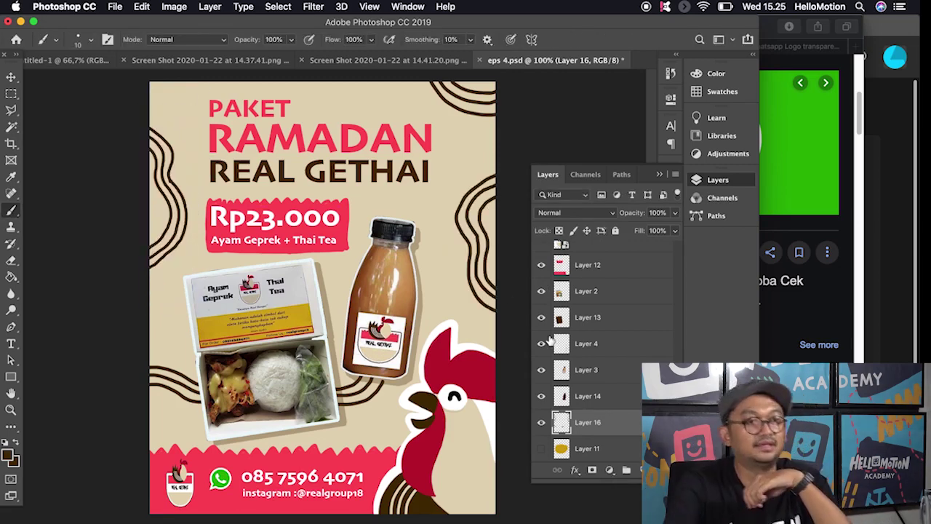